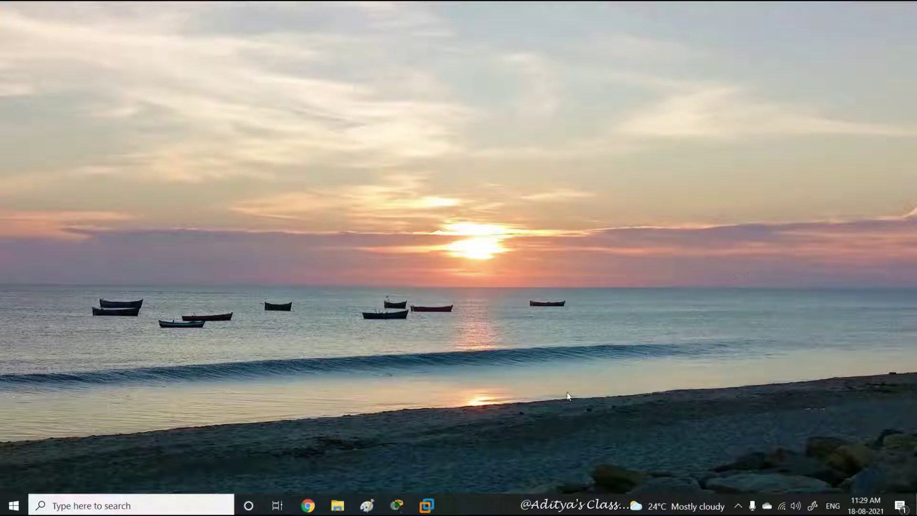
Step: Switch to the Server01 VM, close the leftover yellow app's window, and launch Server Manager
{"action": "mouse_move", "coordinate": [426, 504]}
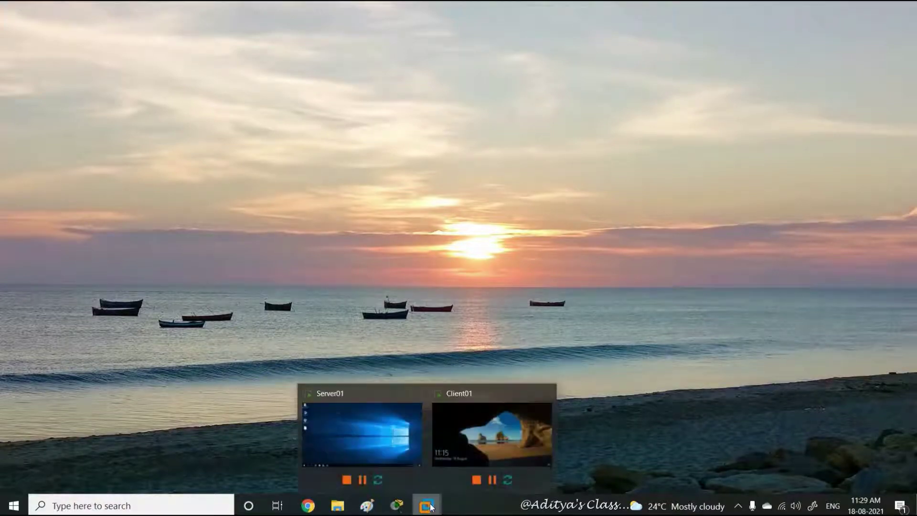
{"action": "left_click", "coordinate": [388, 442]}
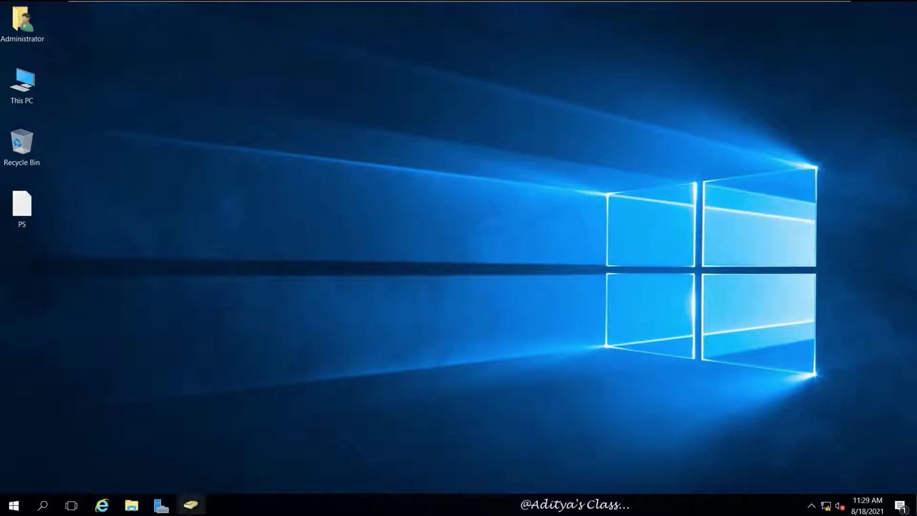
{"action": "right_click", "coordinate": [191, 505]}
{"action": "left_click", "coordinate": [182, 481]}
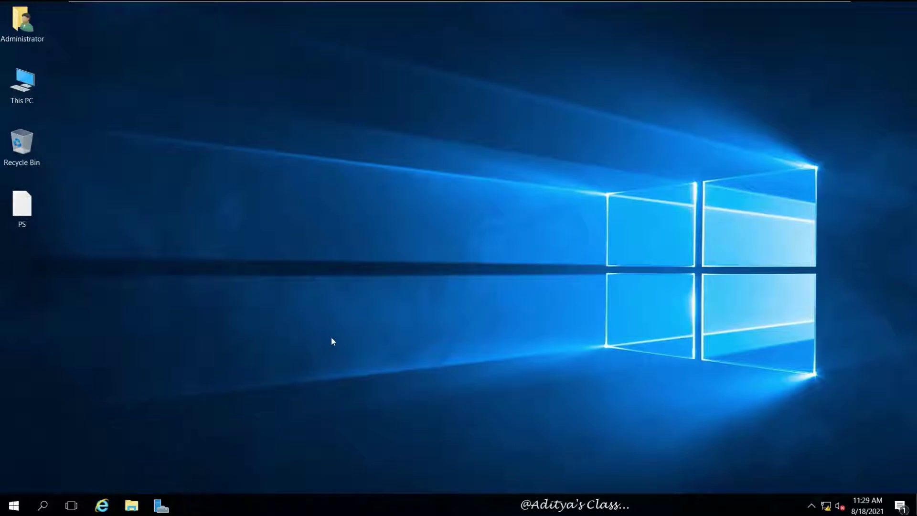
{"action": "left_click", "coordinate": [163, 506]}
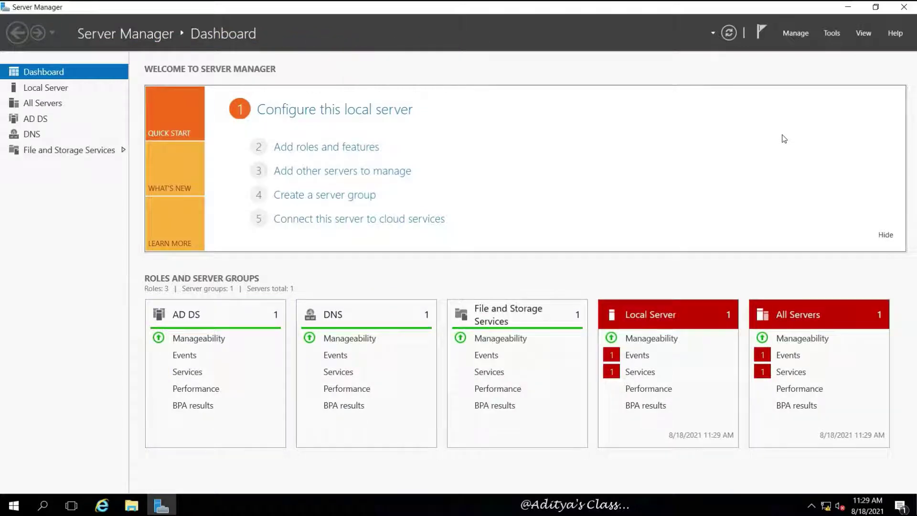
Step: Launch Group Policy Management from Server Manager's Tools menu
{"action": "left_click", "coordinate": [834, 33]}
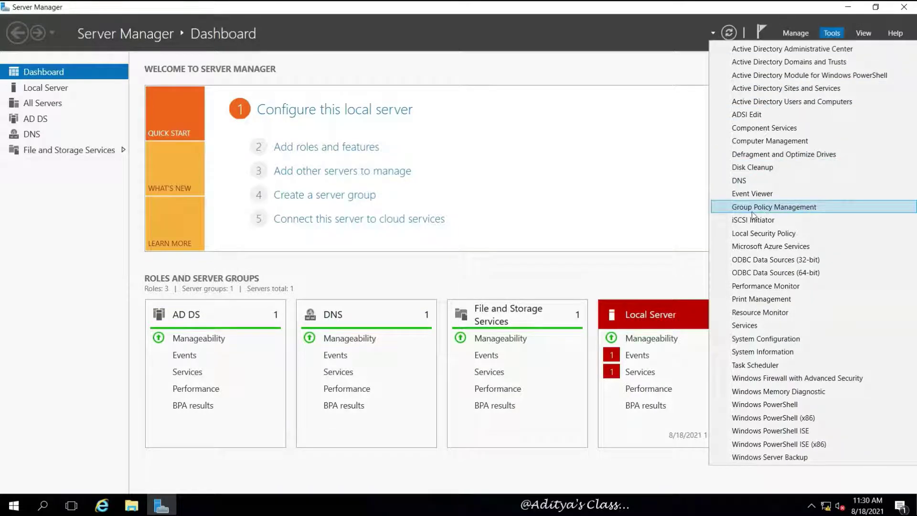
{"action": "left_click", "coordinate": [776, 208]}
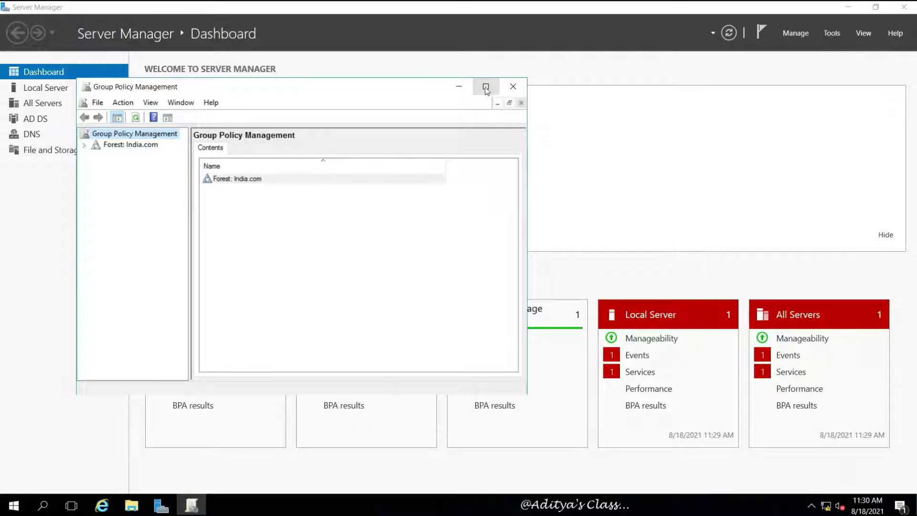
Step: Maximize the console, widen the tree pane, and expand Forest: India.com and Domains
{"action": "left_click", "coordinate": [486, 87]}
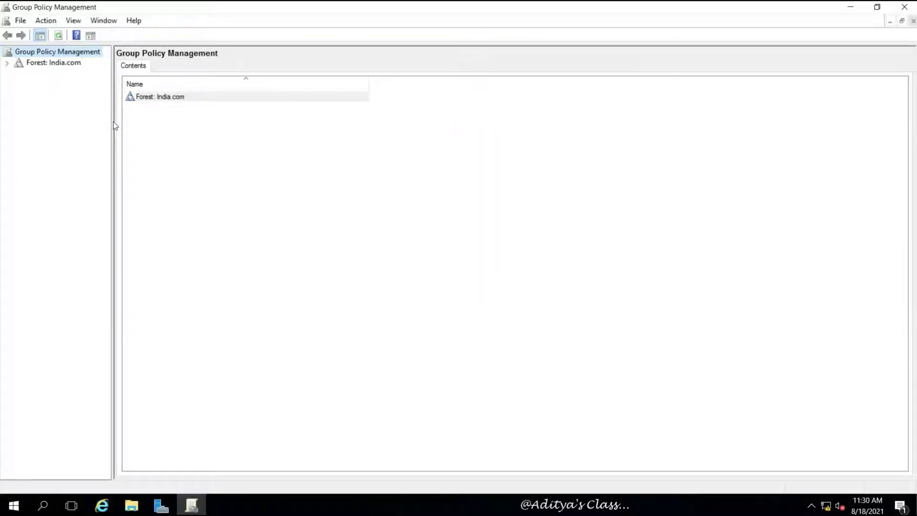
{"action": "left_click_drag", "start_coordinate": [112, 122], "coordinate": [146, 123]}
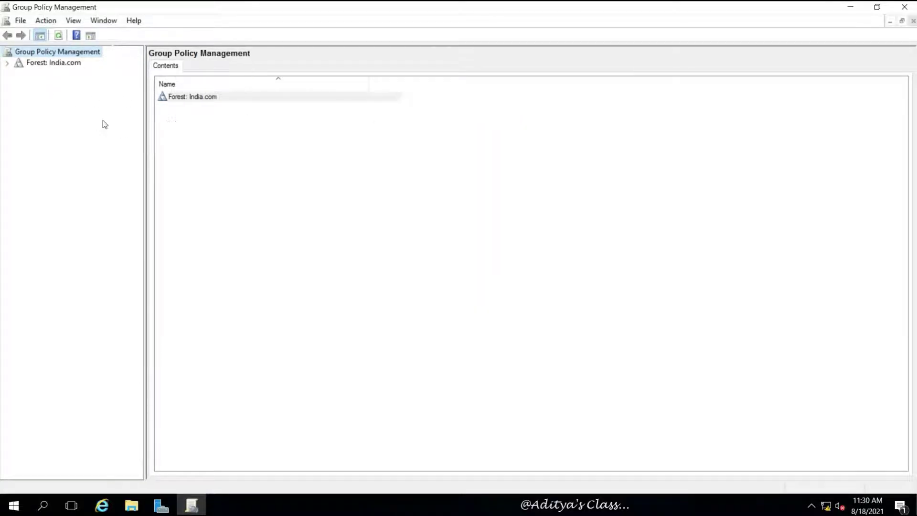
{"action": "left_click", "coordinate": [6, 63]}
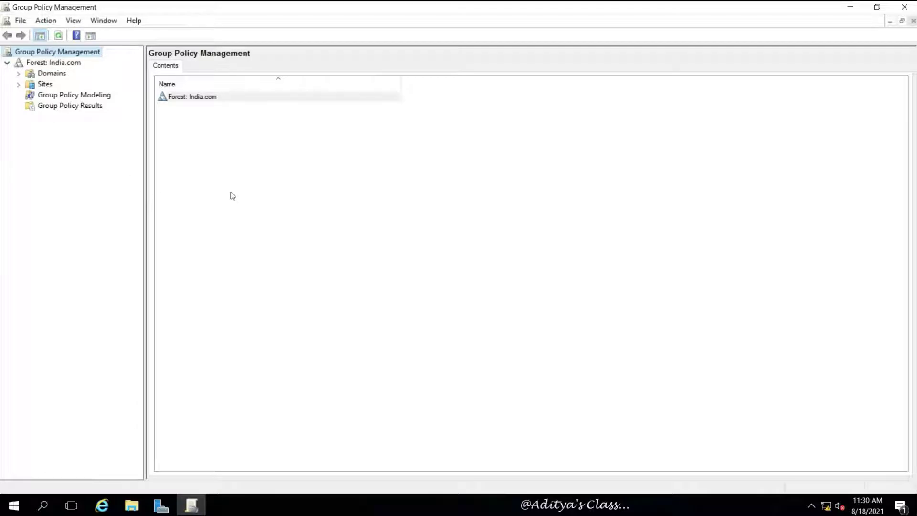
{"action": "left_click", "coordinate": [17, 74]}
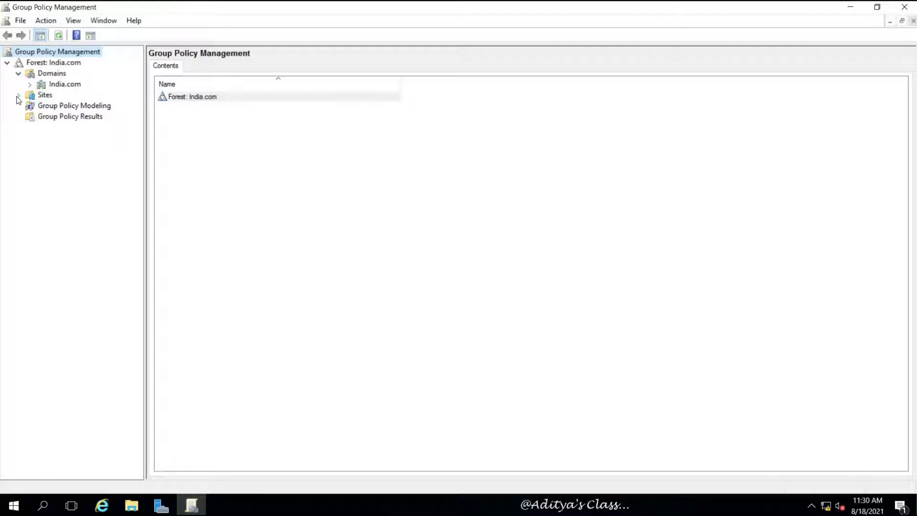
Step: Use Show Sites on the Sites container to display the Hyderabad site
{"action": "left_click", "coordinate": [47, 96]}
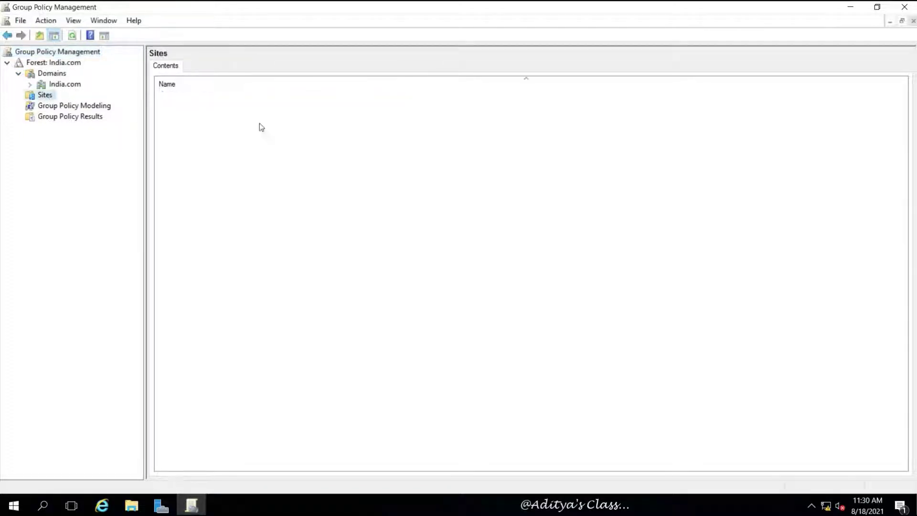
{"action": "right_click", "coordinate": [47, 96]}
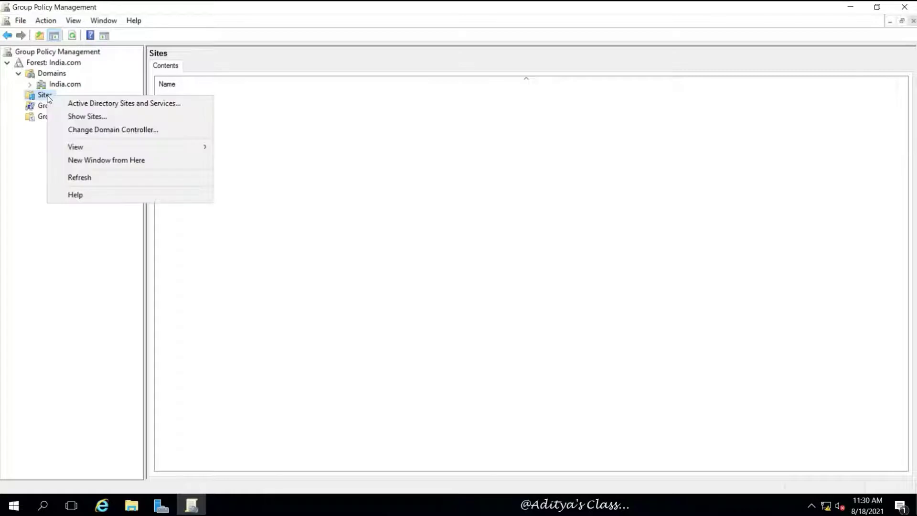
{"action": "left_click", "coordinate": [86, 115]}
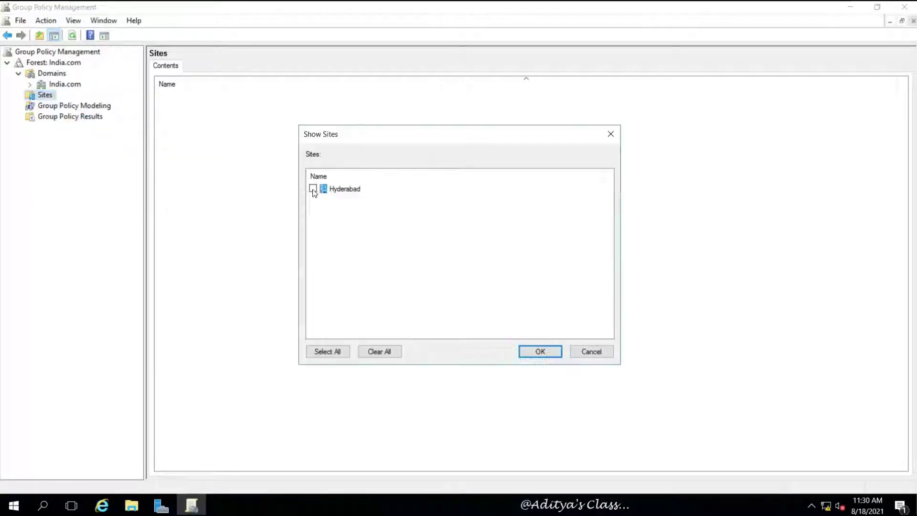
{"action": "left_click", "coordinate": [313, 189]}
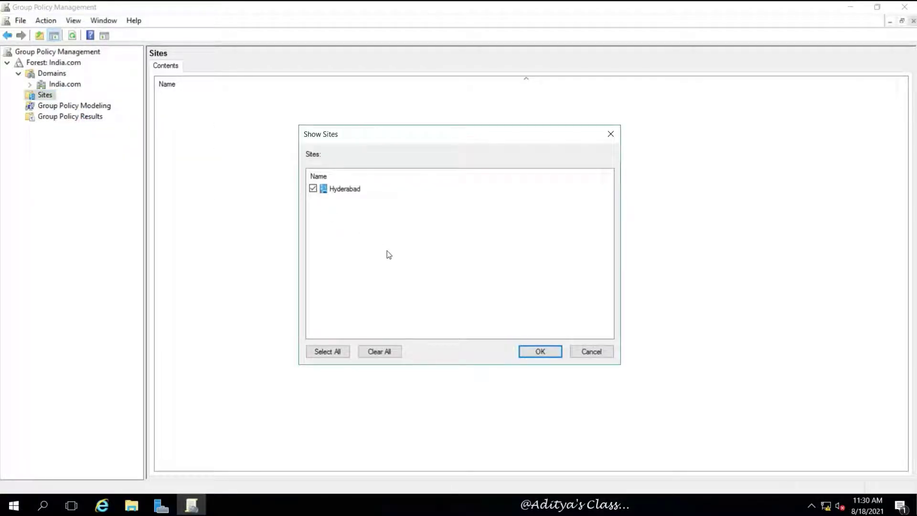
{"action": "left_click", "coordinate": [552, 357]}
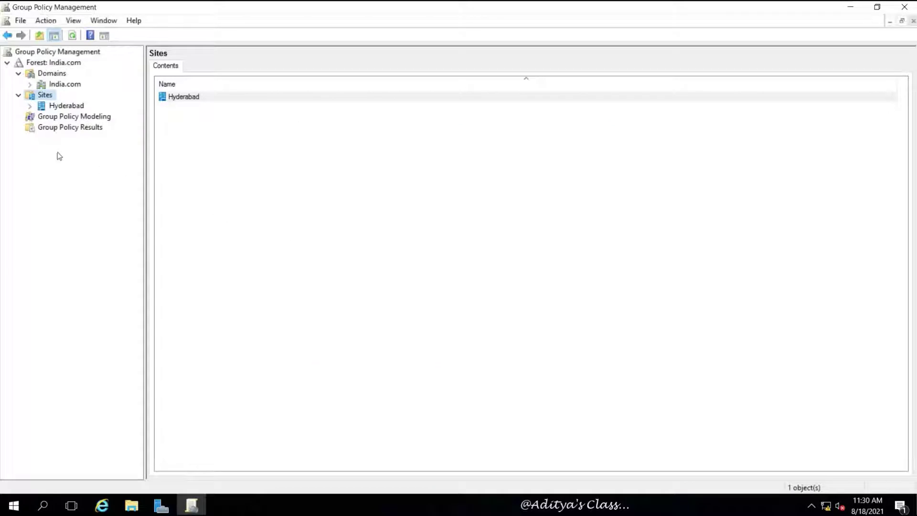
Step: Browse Hyderabad and India.com's Group Policy Objects, then view the Default Domain Policy link
{"action": "left_click", "coordinate": [67, 107]}
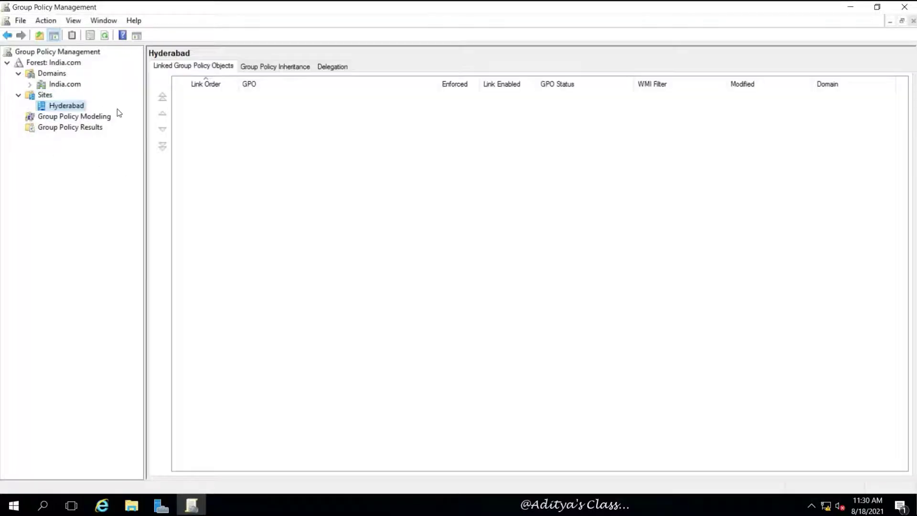
{"action": "left_click", "coordinate": [30, 85]}
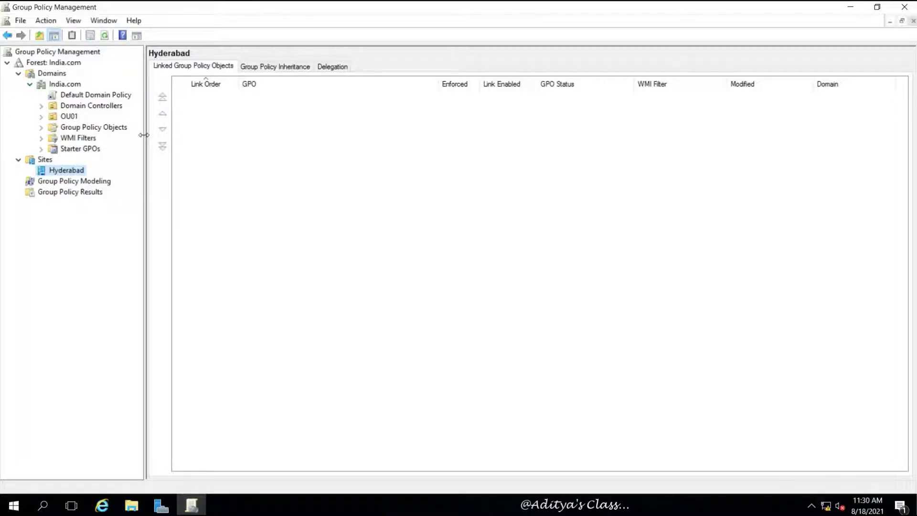
{"action": "left_click_drag", "start_coordinate": [145, 134], "coordinate": [193, 139]}
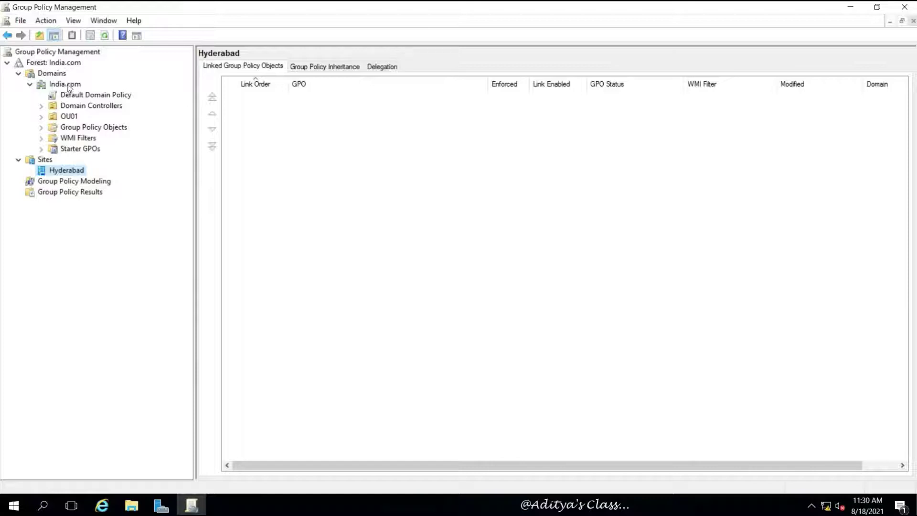
{"action": "left_click", "coordinate": [77, 128]}
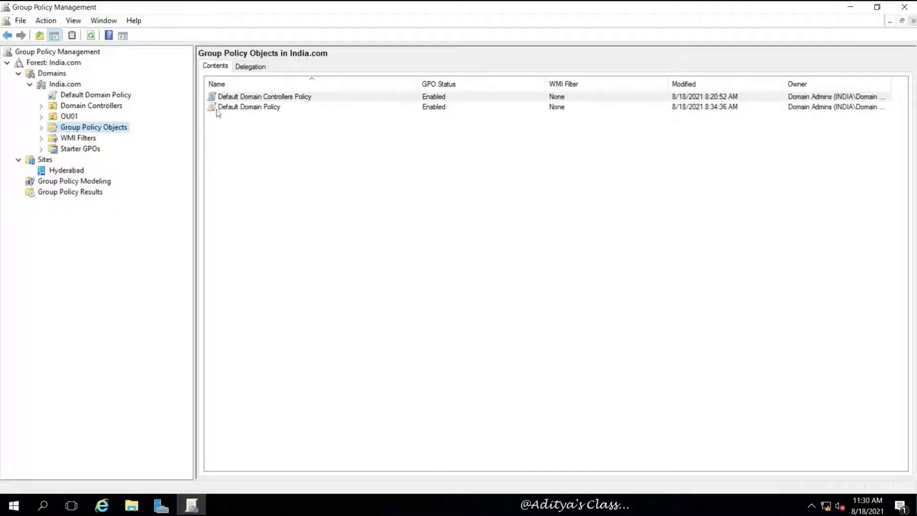
{"action": "left_click", "coordinate": [78, 96]}
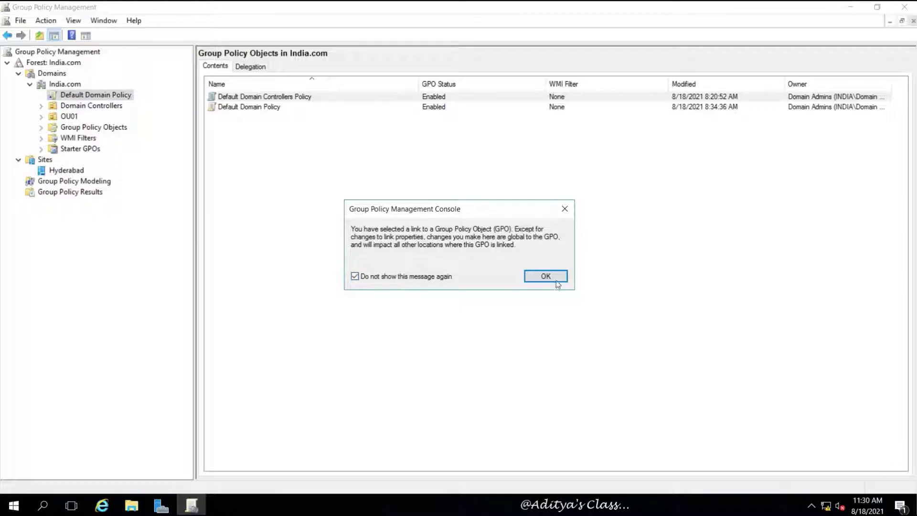
{"action": "left_click", "coordinate": [554, 280]}
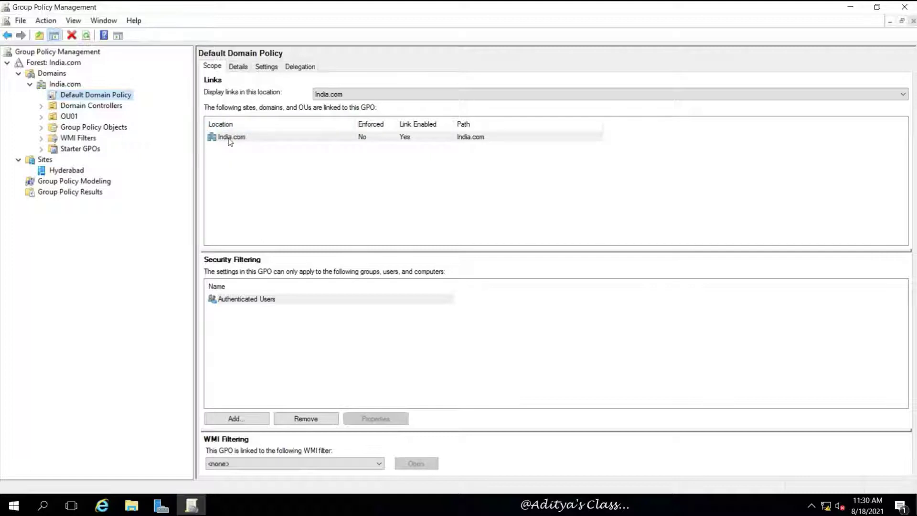
Step: Review Default Domain Controllers Policy, OU01's links and inheritance, then list India.com's GPOs
{"action": "left_click", "coordinate": [42, 105]}
{"action": "left_click", "coordinate": [106, 117]}
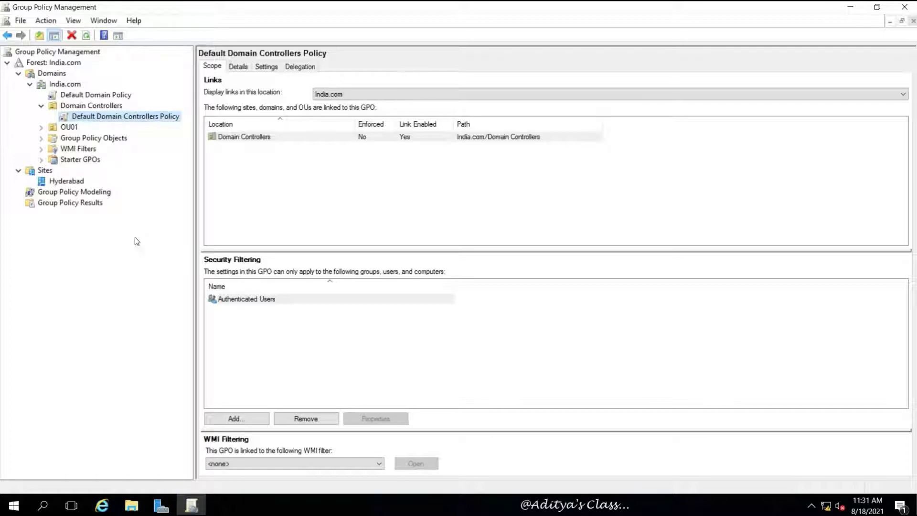
{"action": "left_click", "coordinate": [51, 129]}
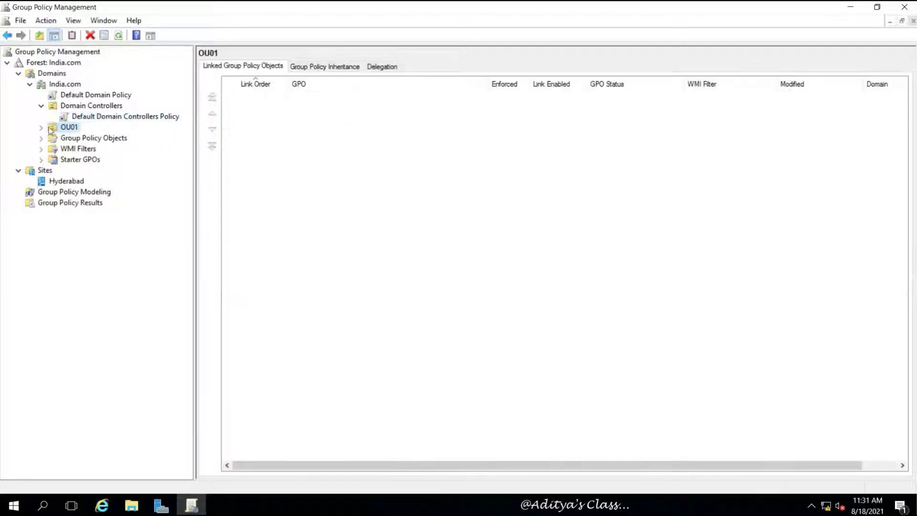
{"action": "left_click", "coordinate": [303, 66]}
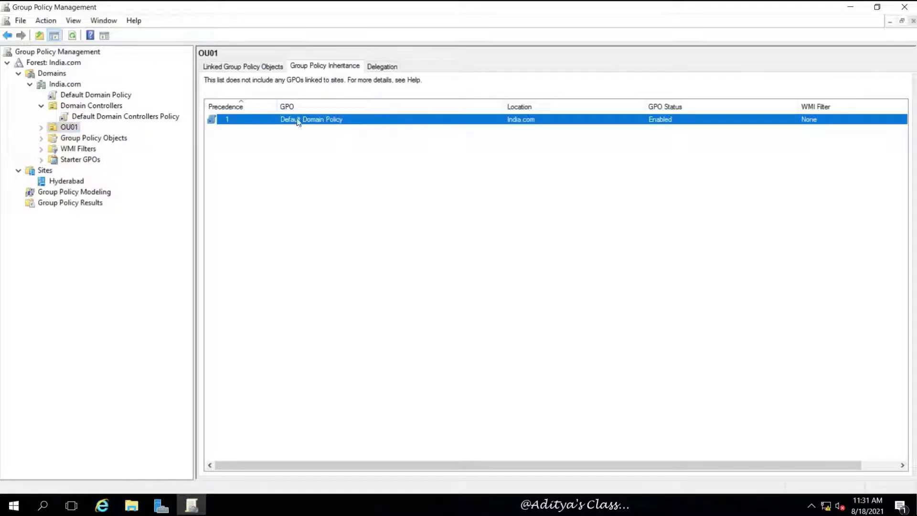
{"action": "left_click", "coordinate": [257, 69]}
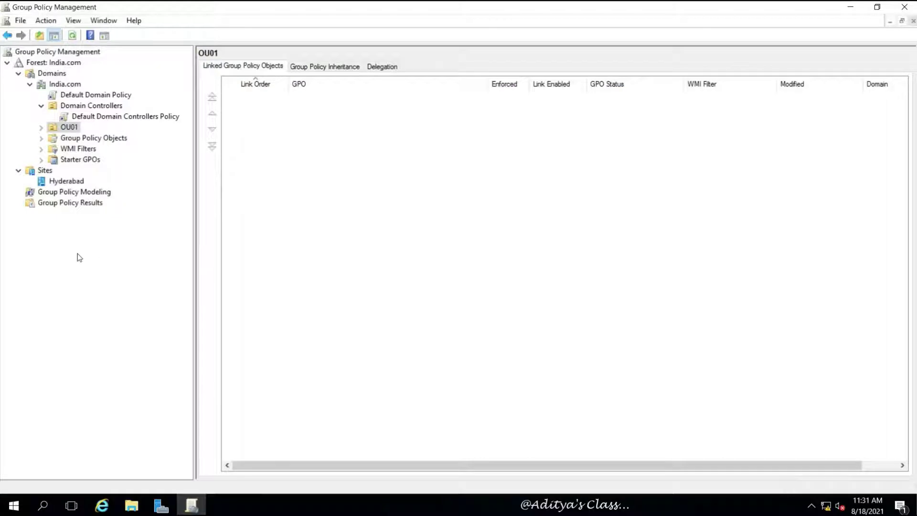
{"action": "left_click", "coordinate": [78, 141]}
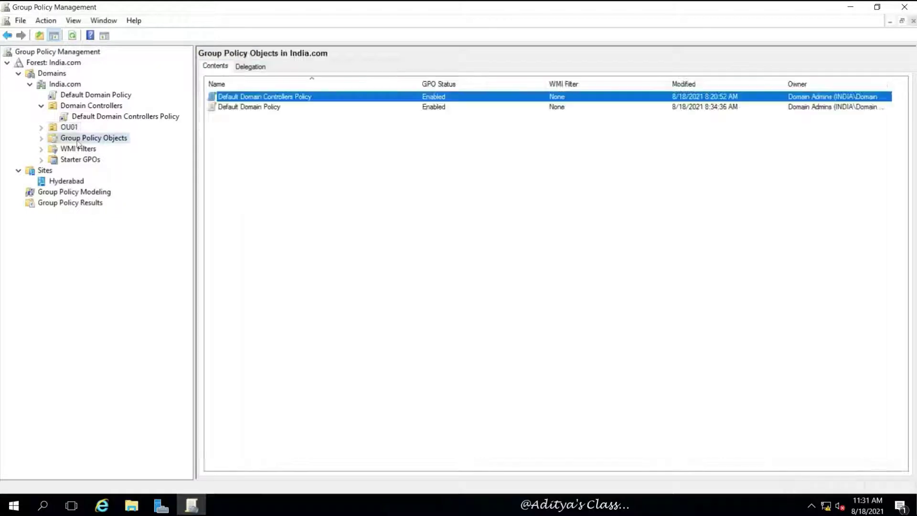
Step: Create a new GPO named 'Hide This PC' under Group Policy Objects and select it
{"action": "right_click", "coordinate": [104, 140]}
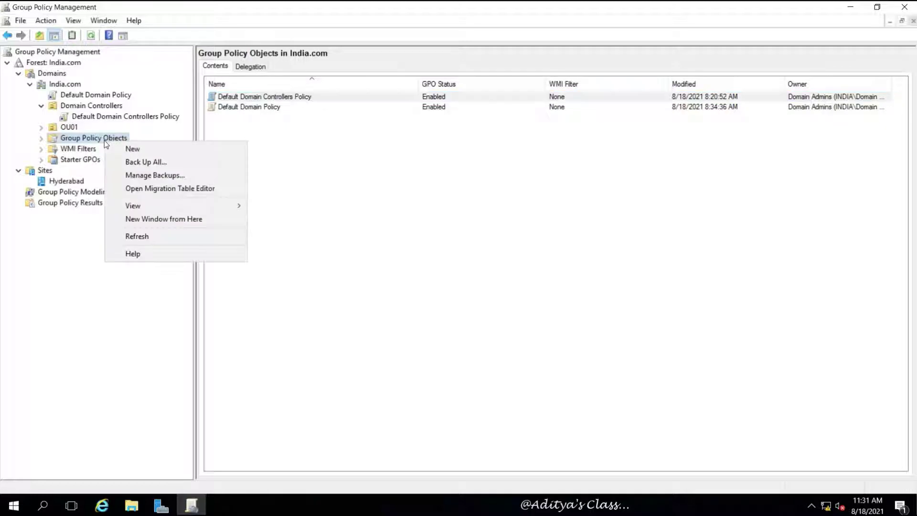
{"action": "left_click", "coordinate": [141, 147]}
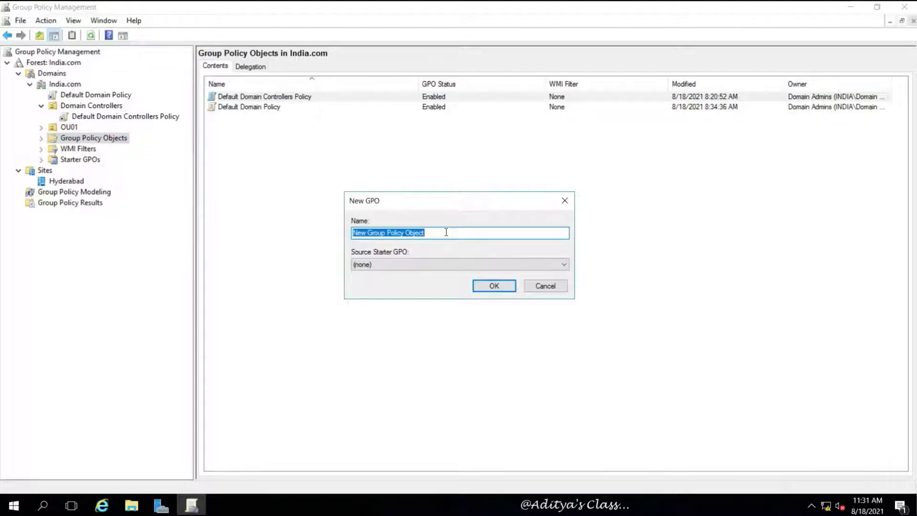
{"action": "type", "text": "Hide This PC"}
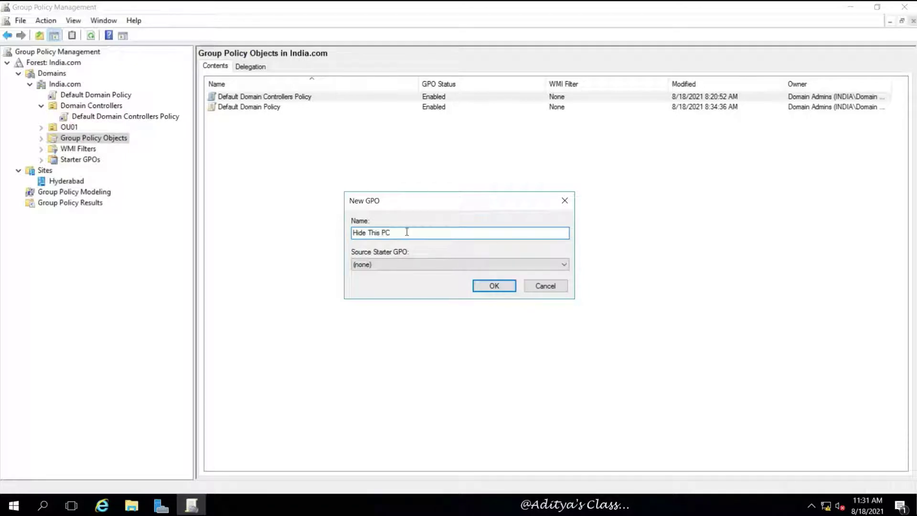
{"action": "left_click_drag", "start_coordinate": [407, 232], "coordinate": [340, 234]}
{"action": "left_click", "coordinate": [494, 285]}
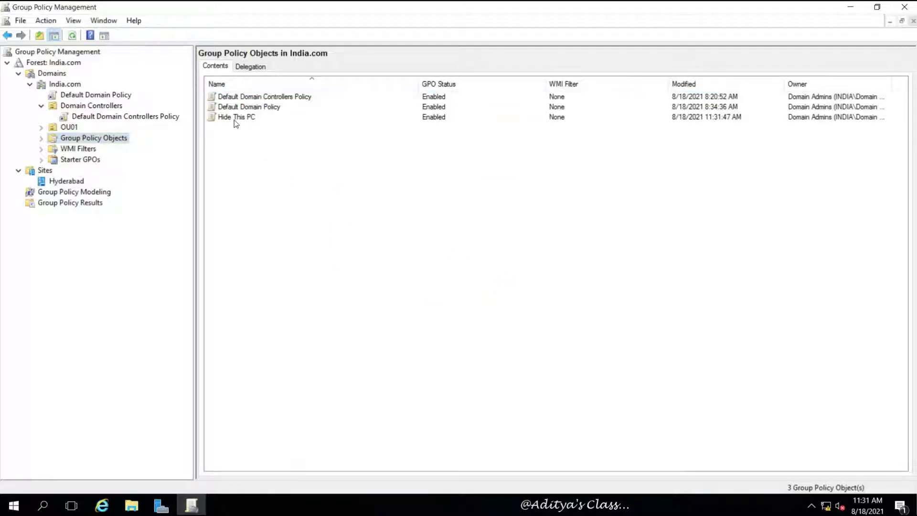
{"action": "left_click", "coordinate": [237, 119]}
{"action": "right_click", "coordinate": [249, 116]}
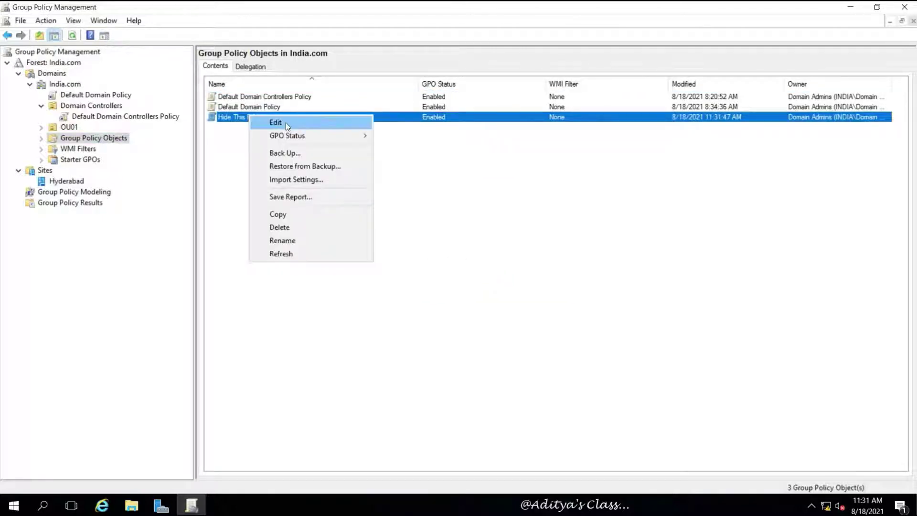
Step: Edit Hide This PC in a maximized editor with Computer and User Configuration expanded
{"action": "left_click", "coordinate": [286, 123]}
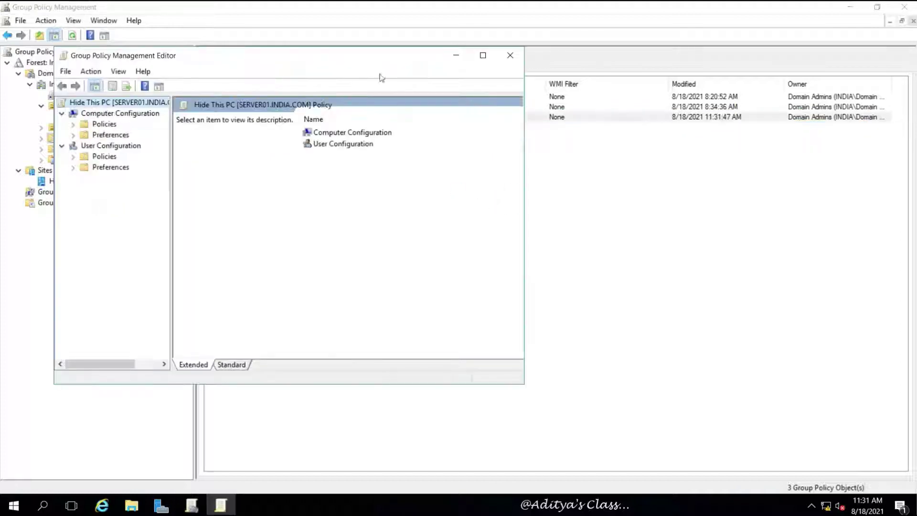
{"action": "left_click_drag", "start_coordinate": [381, 59], "coordinate": [480, 53]}
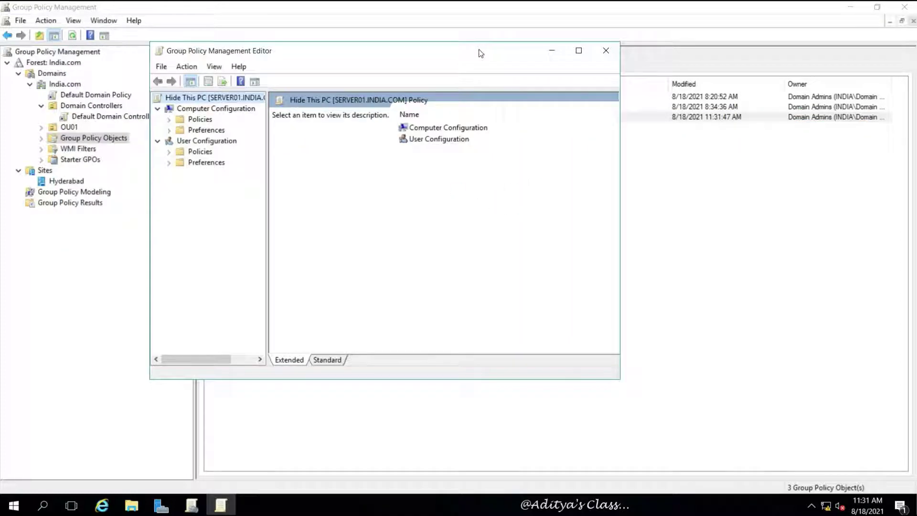
{"action": "double_click", "coordinate": [481, 53]}
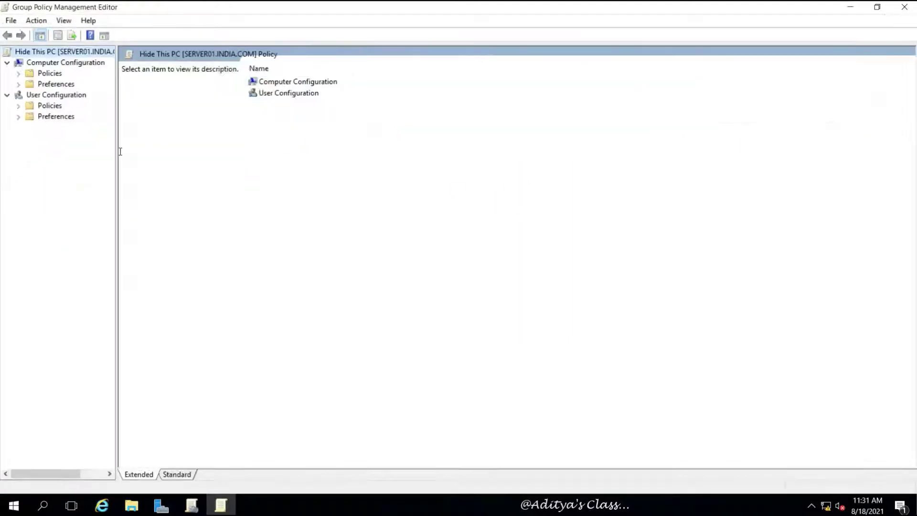
{"action": "left_click_drag", "start_coordinate": [116, 150], "coordinate": [168, 149]}
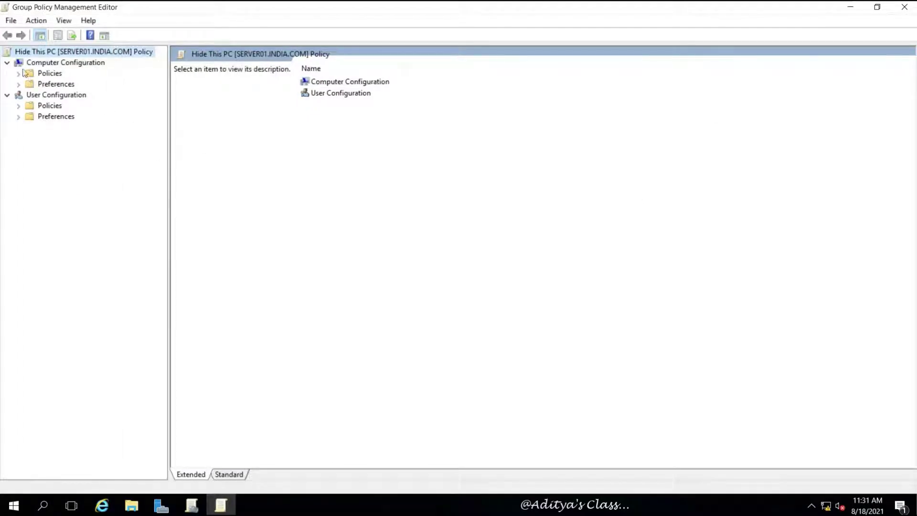
{"action": "left_click", "coordinate": [7, 62]}
{"action": "left_click", "coordinate": [7, 73]}
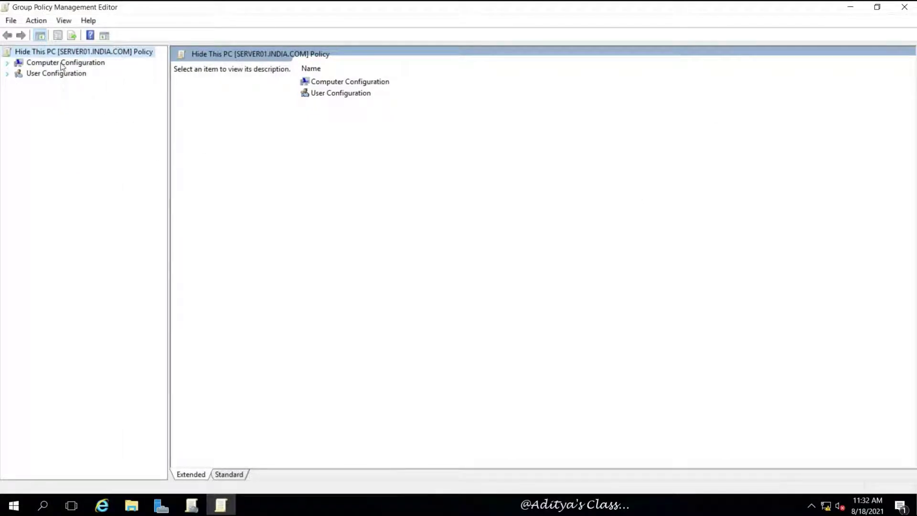
{"action": "left_click", "coordinate": [61, 64]}
{"action": "left_click", "coordinate": [34, 74]}
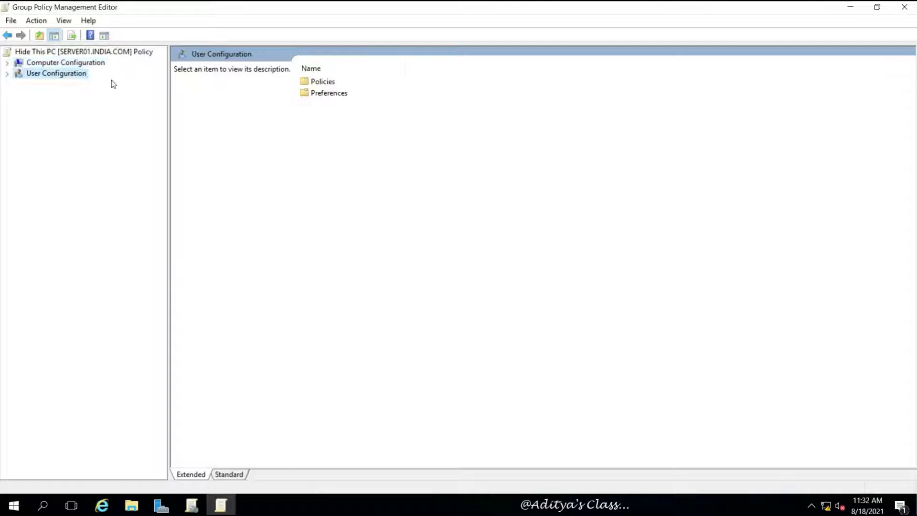
{"action": "left_click", "coordinate": [7, 63]}
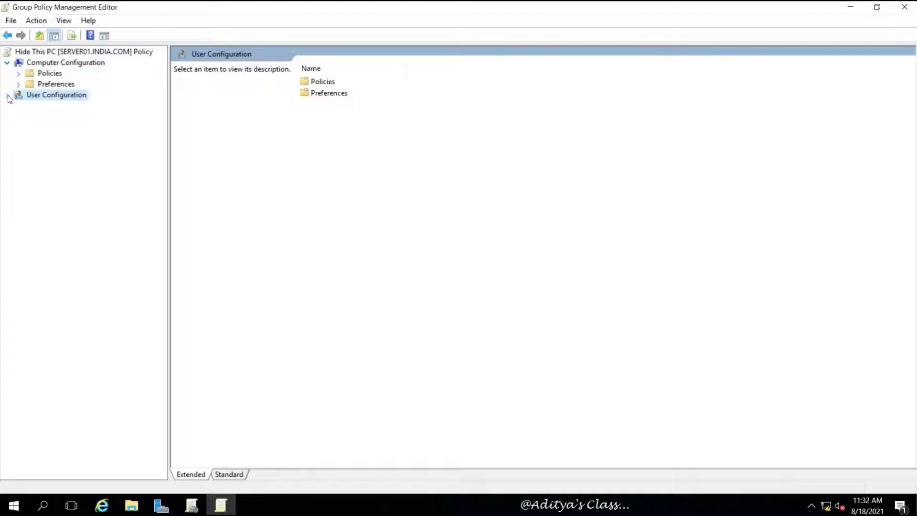
{"action": "left_click", "coordinate": [8, 95]}
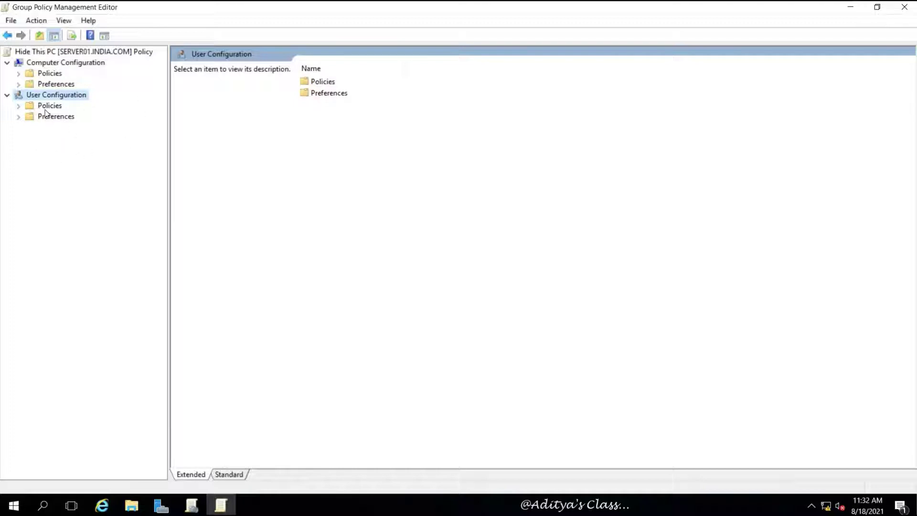
Step: Go to User Configuration > Policies > Administrative Templates > Desktop and select 'Remove Computer icon on the desktop'
{"action": "left_click", "coordinate": [18, 105]}
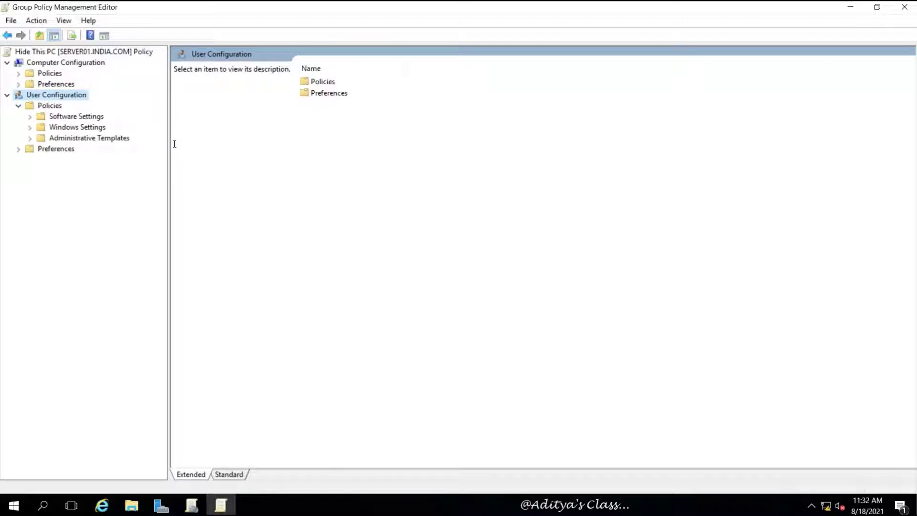
{"action": "left_click", "coordinate": [29, 138]}
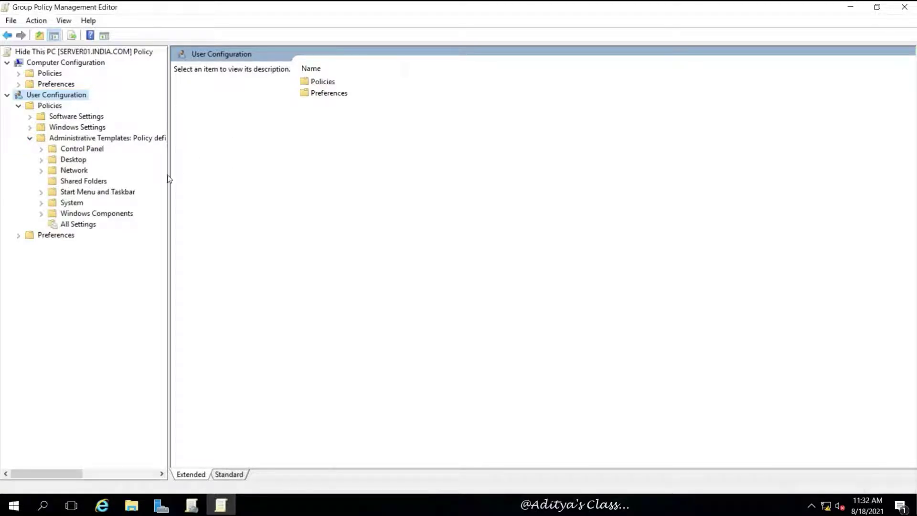
{"action": "left_click", "coordinate": [67, 161]}
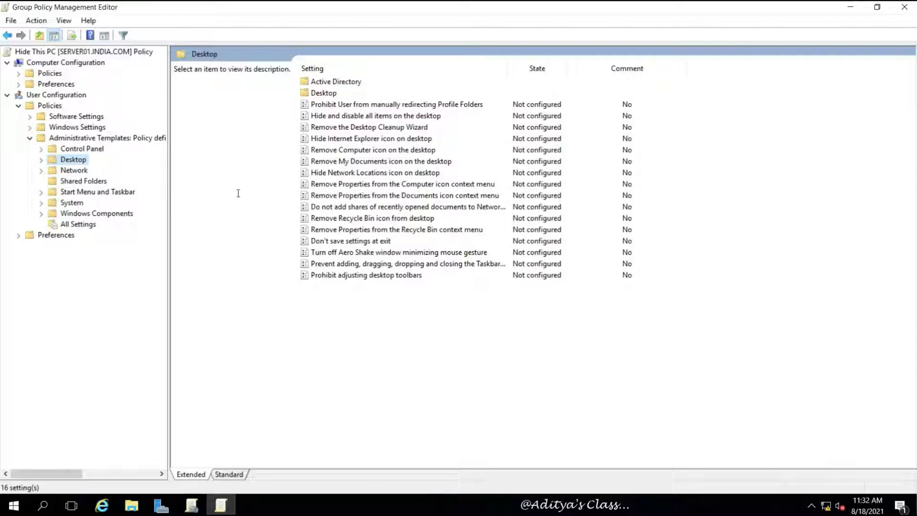
{"action": "left_click", "coordinate": [376, 151]}
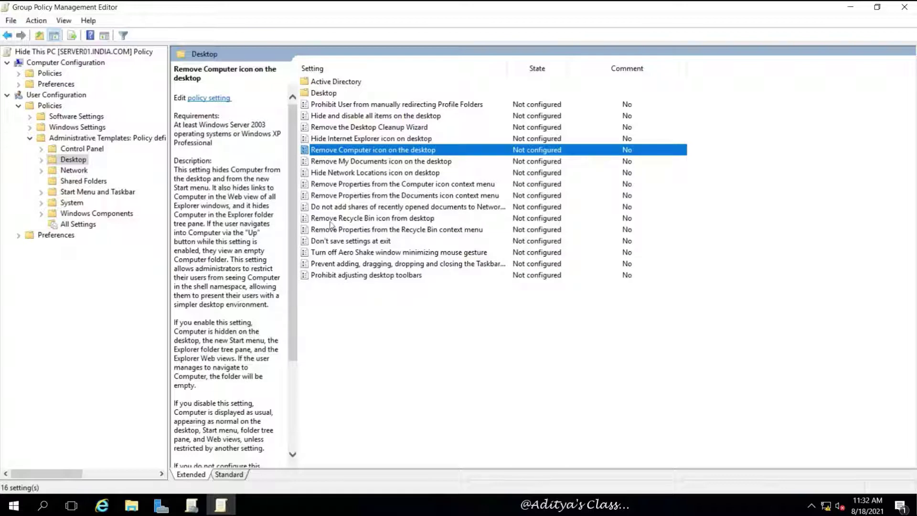
Step: Set 'Remove Computer icon on the desktop' to Enabled, apply it, and close the editor
{"action": "double_click", "coordinate": [417, 150]}
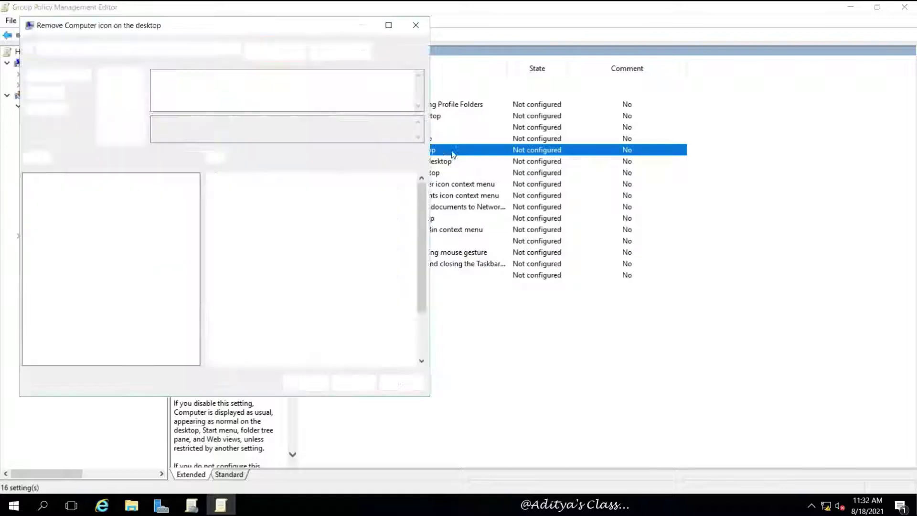
{"action": "left_click_drag", "start_coordinate": [244, 27], "coordinate": [474, 39]}
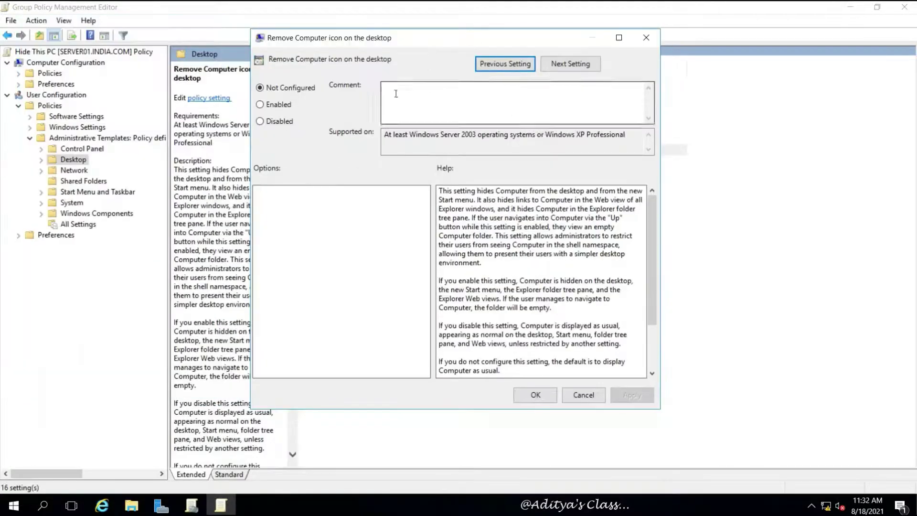
{"action": "left_click", "coordinate": [280, 104]}
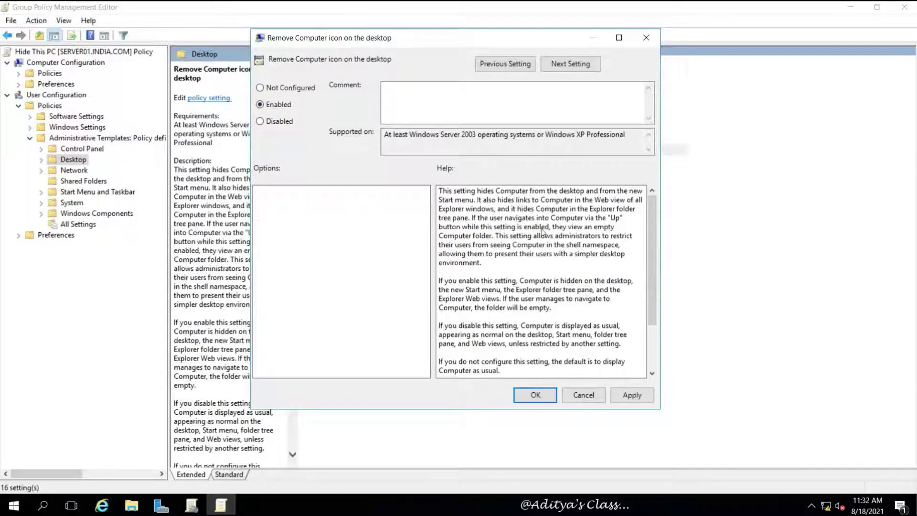
{"action": "left_click", "coordinate": [632, 395]}
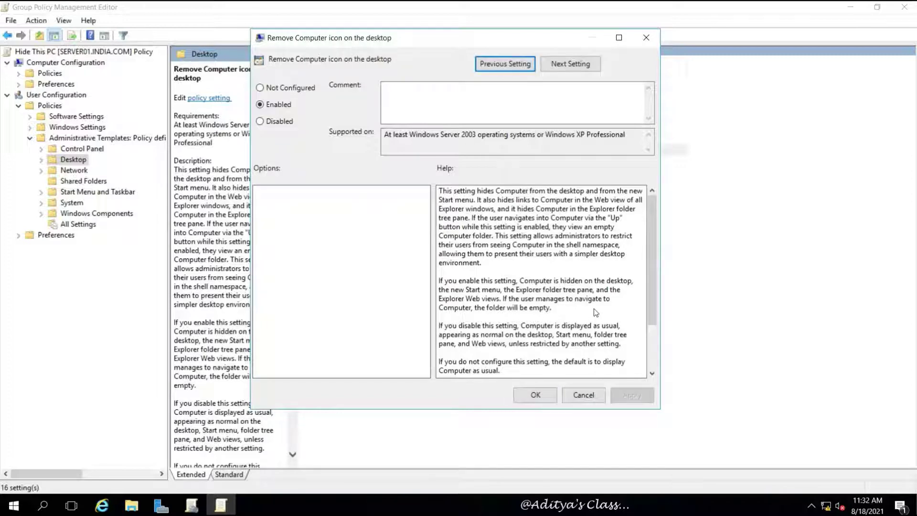
{"action": "left_click", "coordinate": [535, 395]}
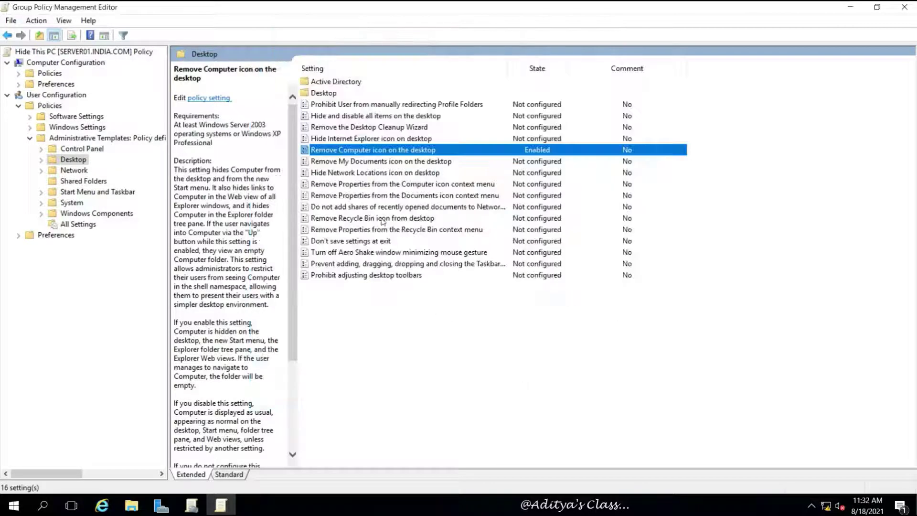
{"action": "left_click", "coordinate": [904, 7]}
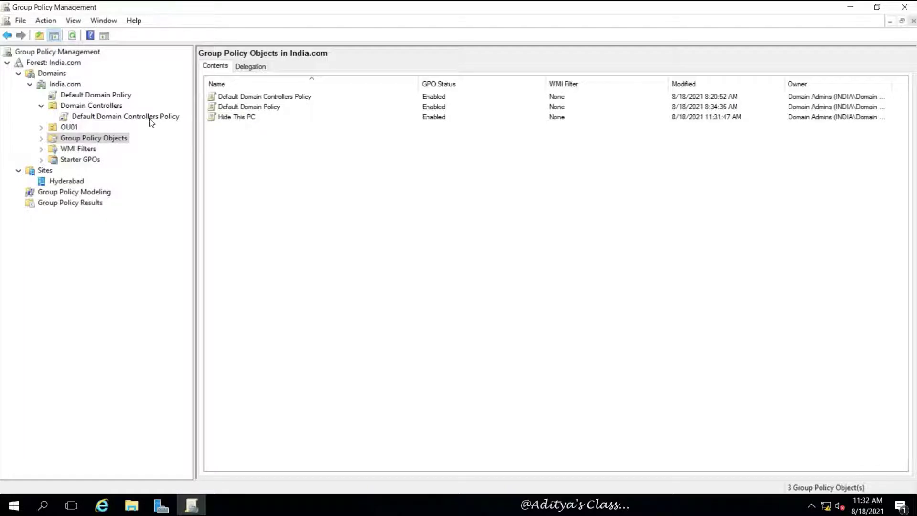
Step: Review the linked policies of OU01, the India.com domain and the Hyderabad site
{"action": "left_click", "coordinate": [67, 127]}
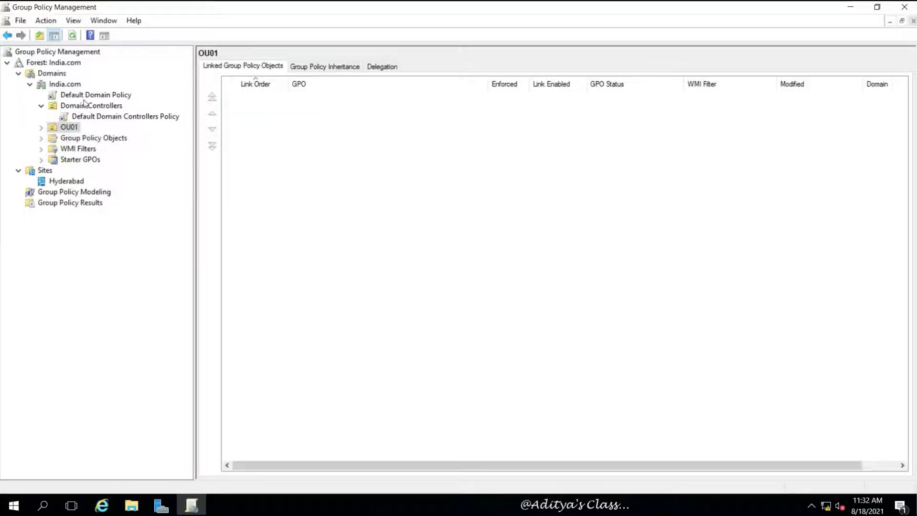
{"action": "left_click", "coordinate": [65, 85]}
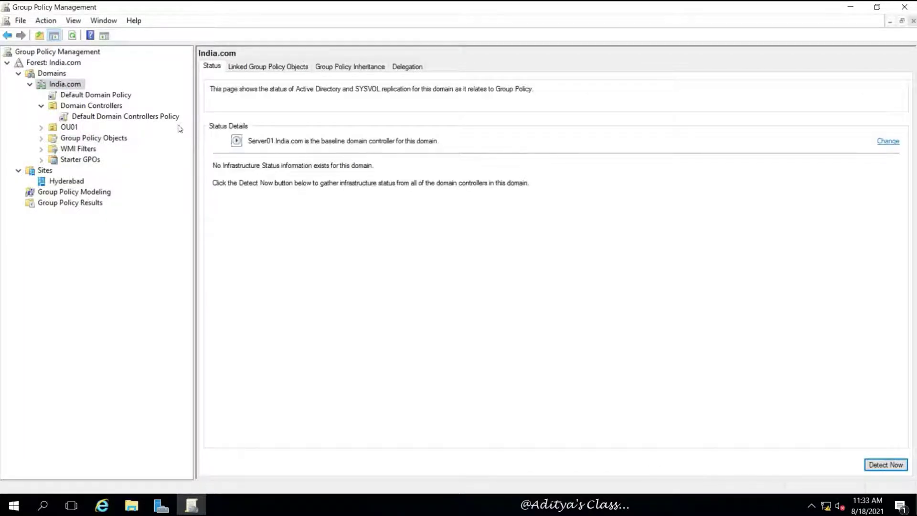
{"action": "left_click", "coordinate": [66, 181]}
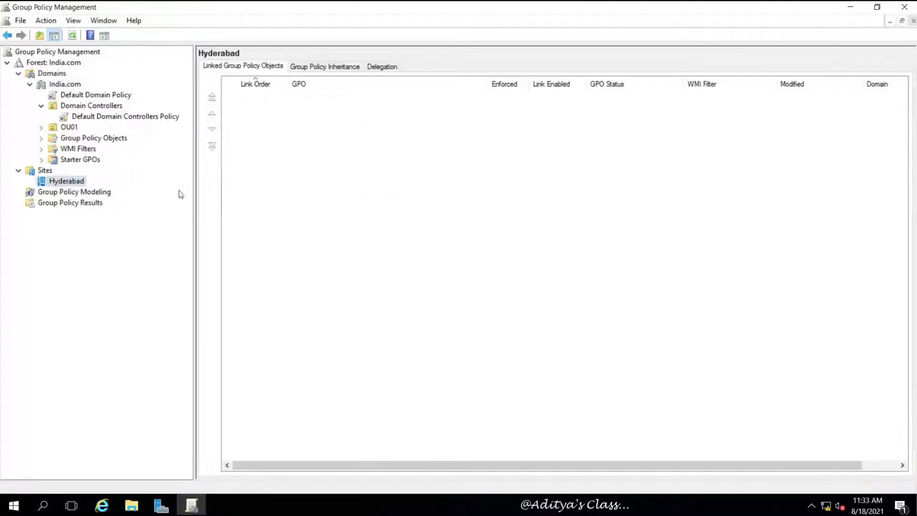
{"action": "left_click", "coordinate": [67, 128]}
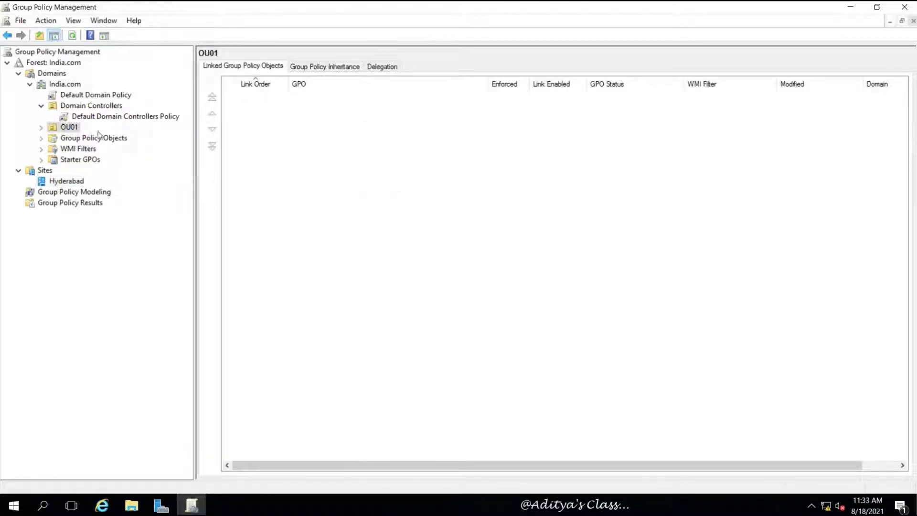
Step: Link the existing Hide This PC GPO to OU01 and minimize the console
{"action": "right_click", "coordinate": [69, 129]}
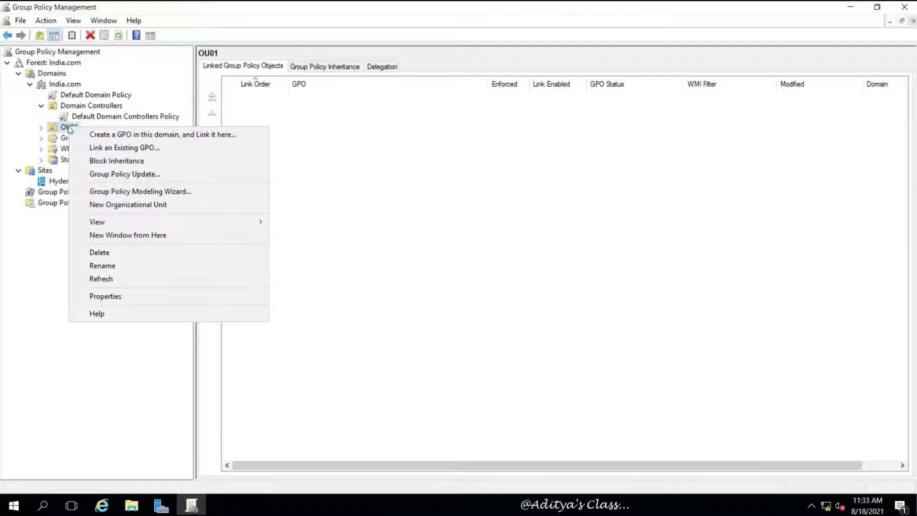
{"action": "left_click", "coordinate": [161, 148]}
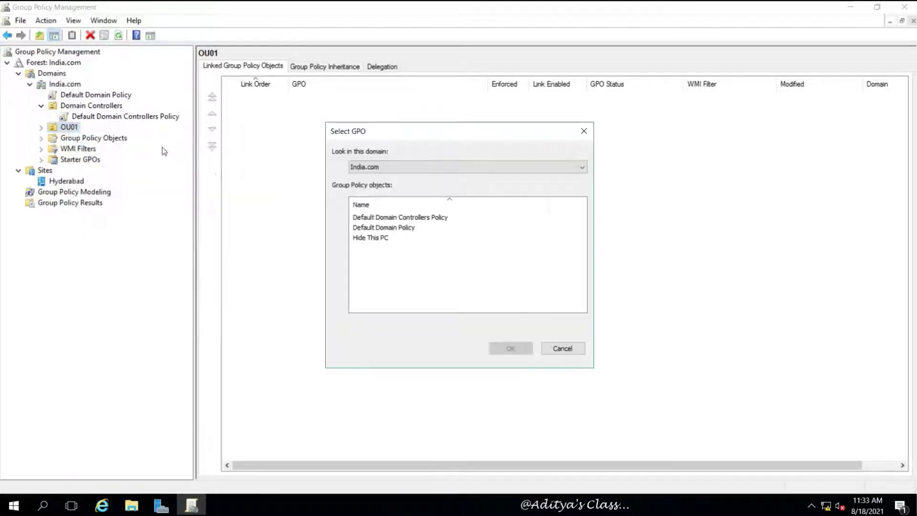
{"action": "left_click", "coordinate": [369, 239]}
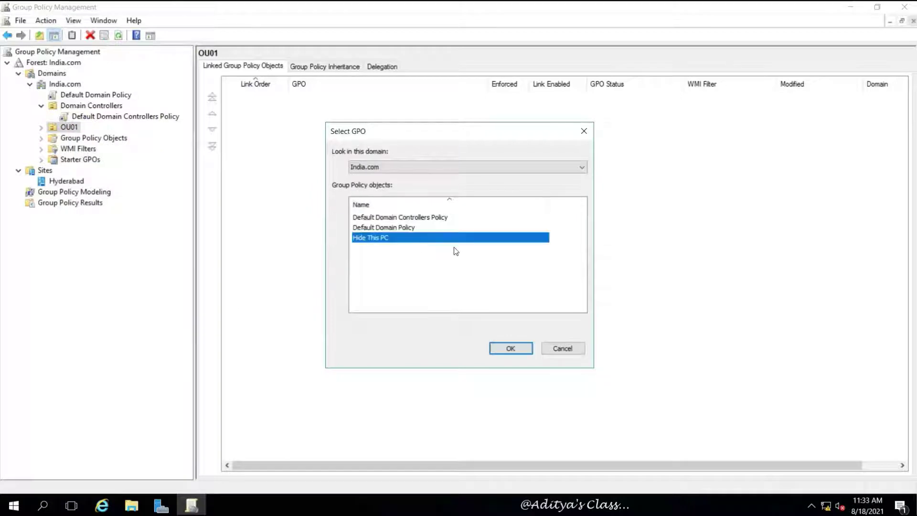
{"action": "left_click", "coordinate": [509, 349]}
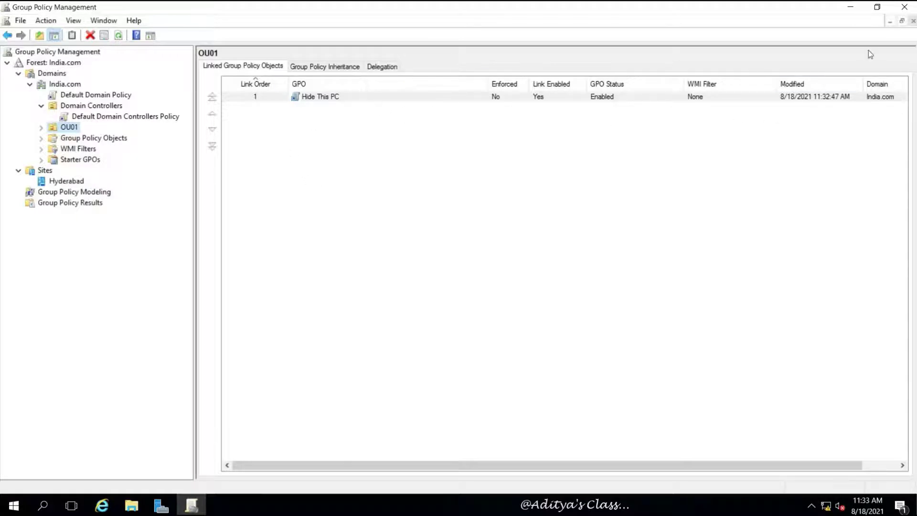
{"action": "left_click", "coordinate": [851, 8]}
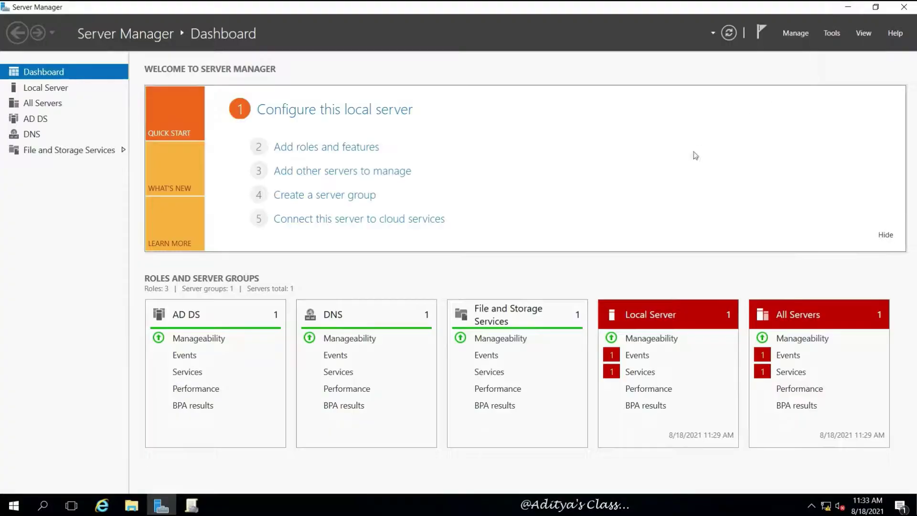
Step: Minimize Server Manager and run gpupdate from the Run prompt on the server
{"action": "left_click", "coordinate": [849, 7]}
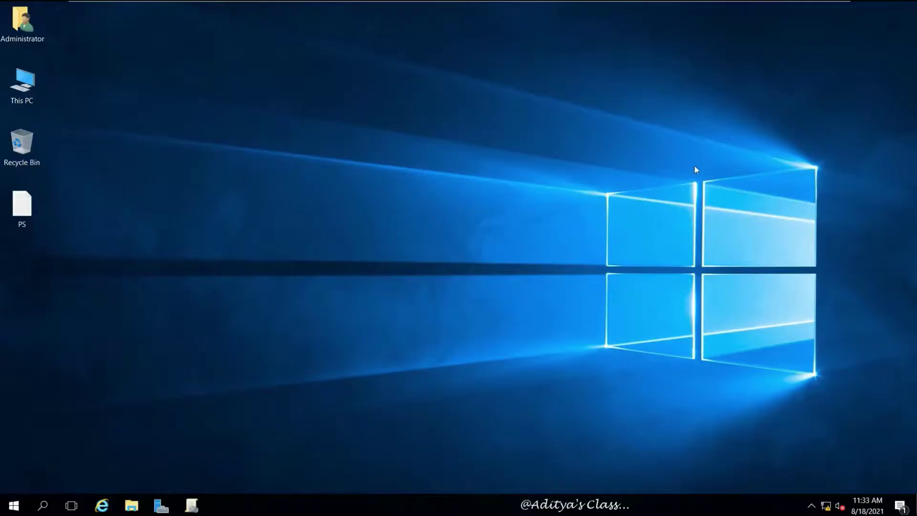
{"action": "key", "text": "super+r"}
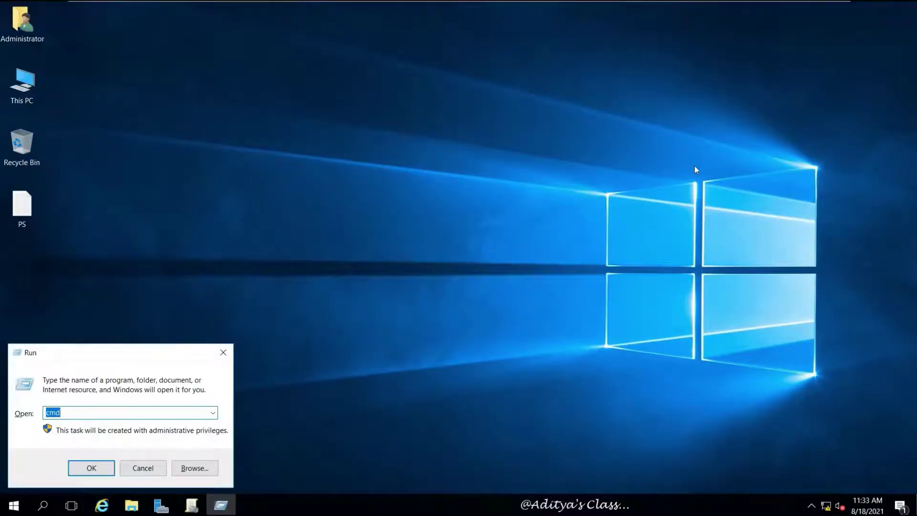
{"action": "left_click_drag", "start_coordinate": [163, 353], "coordinate": [500, 144]}
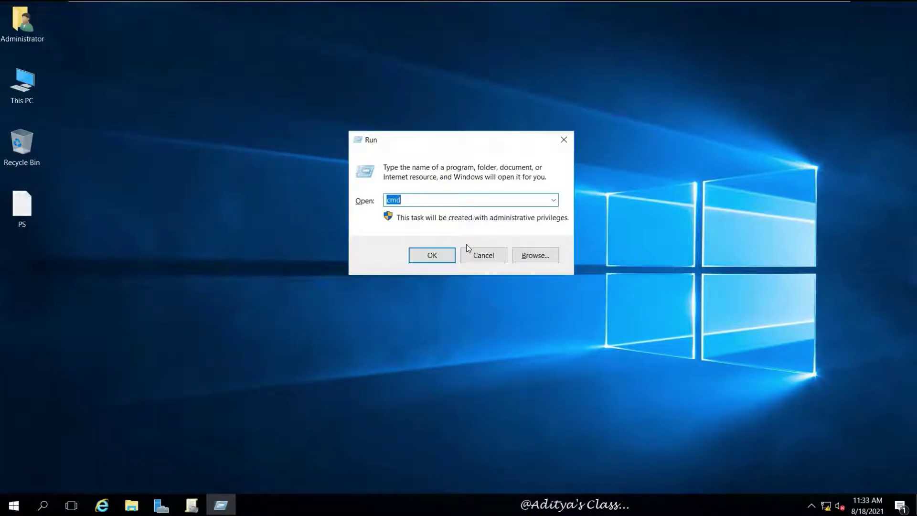
{"action": "type", "text": "gpu"}
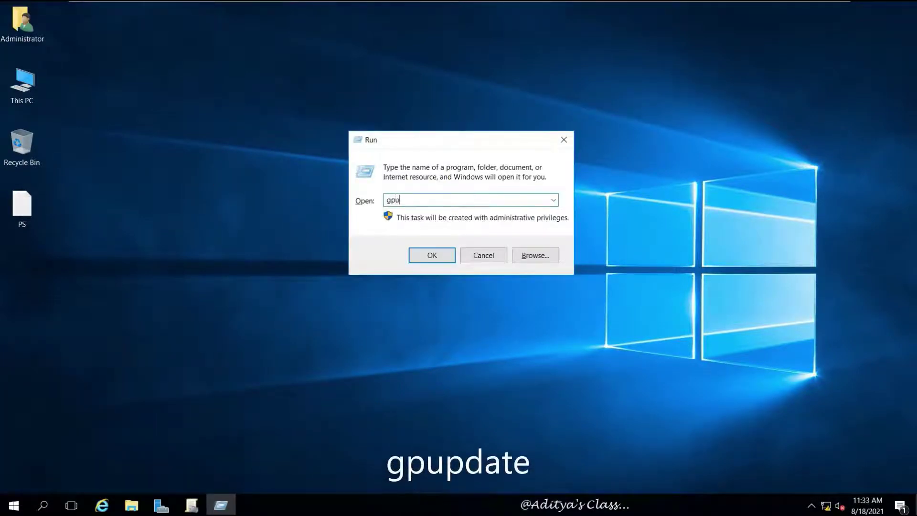
{"action": "type", "text": "pdate"}
{"action": "key", "text": "Return"}
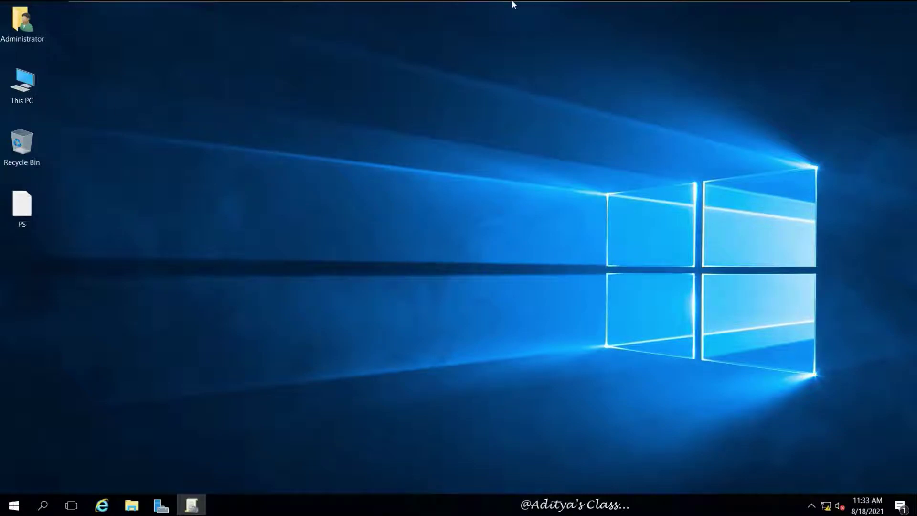
Step: Switch to Client01, sign in with the test user's password, and refresh the desktop
{"action": "mouse_move", "coordinate": [512, 4]}
{"action": "left_click", "coordinate": [578, 9]}
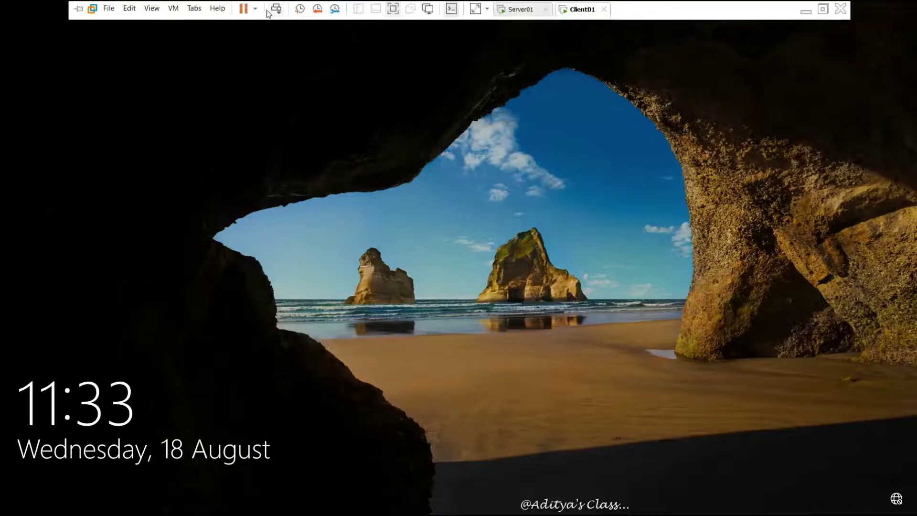
{"action": "left_click", "coordinate": [303, 45]}
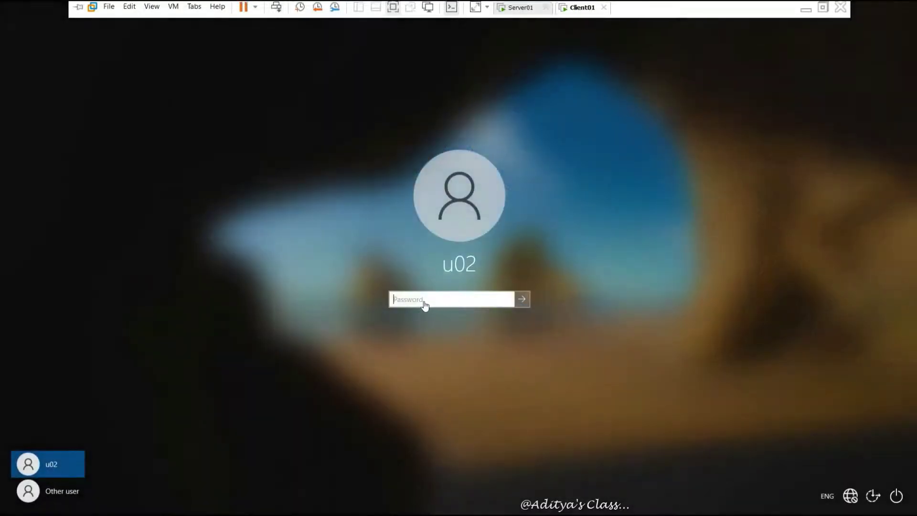
{"action": "left_click", "coordinate": [424, 304]}
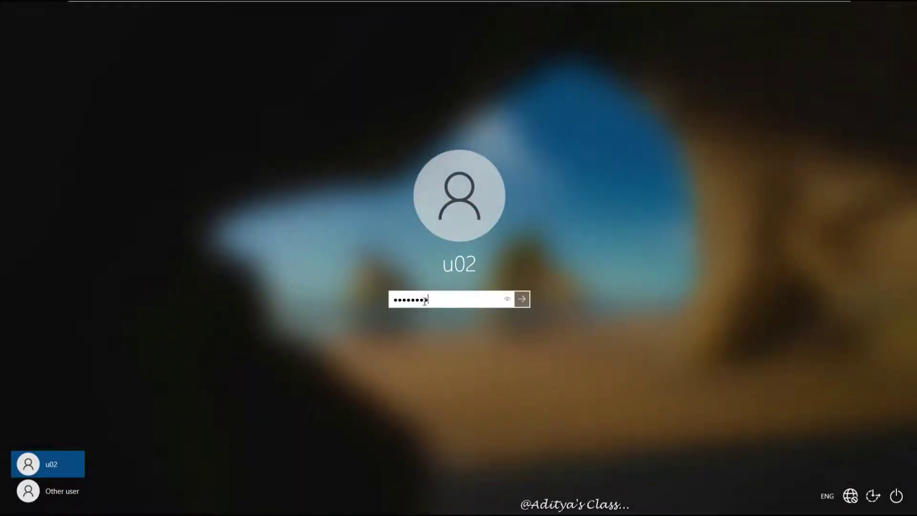
{"action": "key", "text": "Return"}
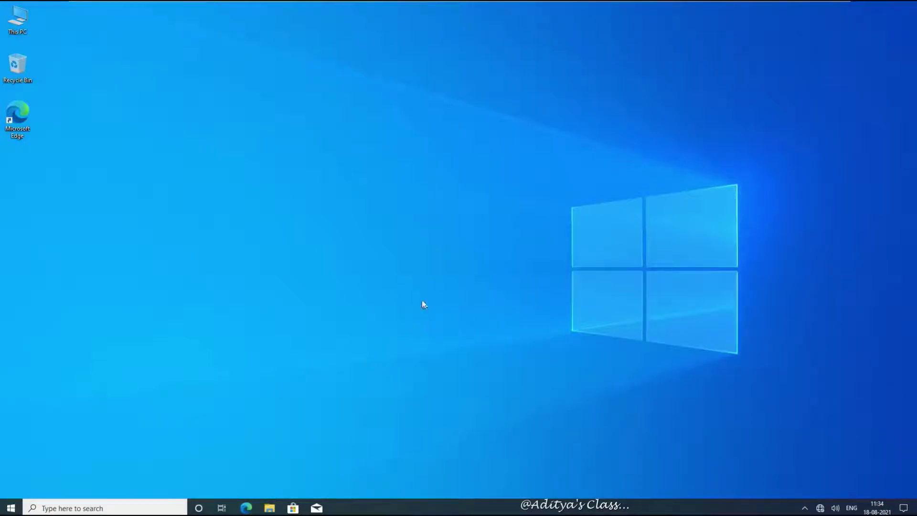
{"action": "right_click", "coordinate": [329, 128]}
{"action": "left_click", "coordinate": [294, 156]}
Step: Run gpupdate on the client and refresh the desktop
{"action": "key", "text": "super+r"}
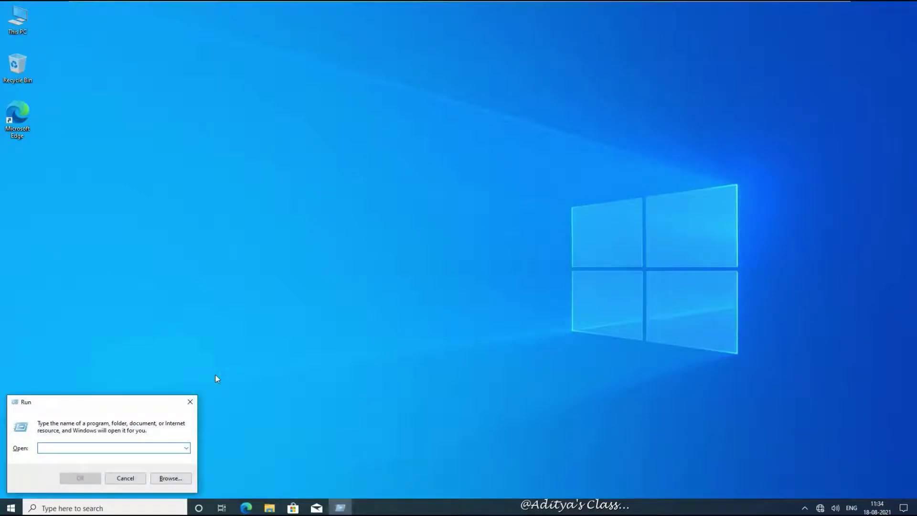
{"action": "type", "text": "g"}
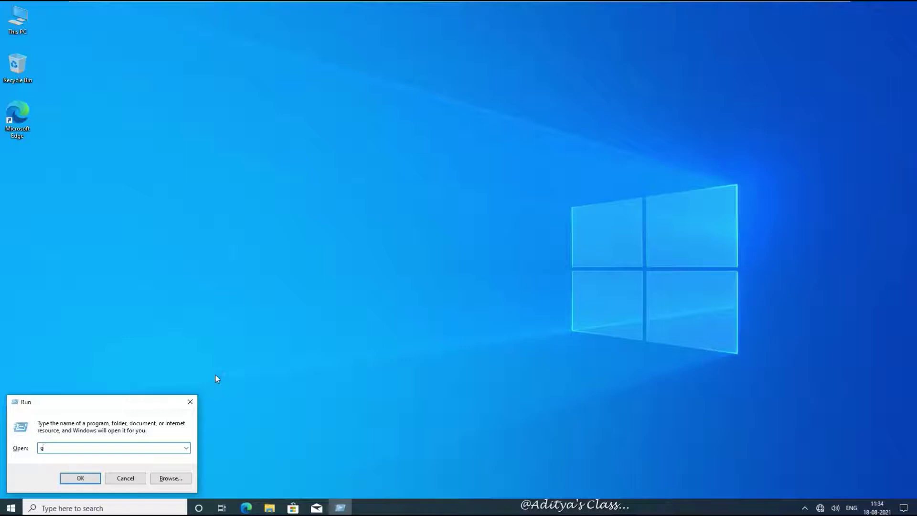
{"action": "type", "text": "pupdate"}
{"action": "key", "text": "Return"}
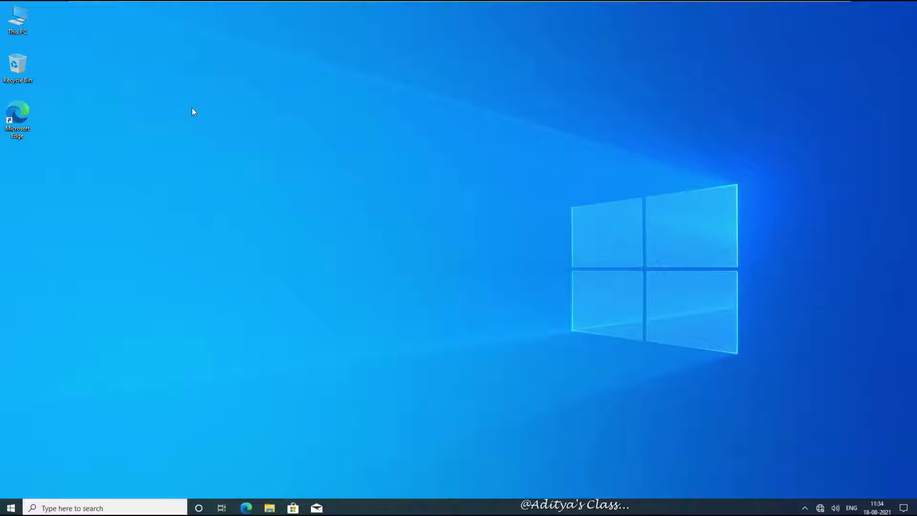
{"action": "right_click", "coordinate": [204, 101]}
{"action": "left_click", "coordinate": [180, 126]}
Step: Sign the test user out of the client from the Start menu account options
{"action": "left_click", "coordinate": [14, 509]}
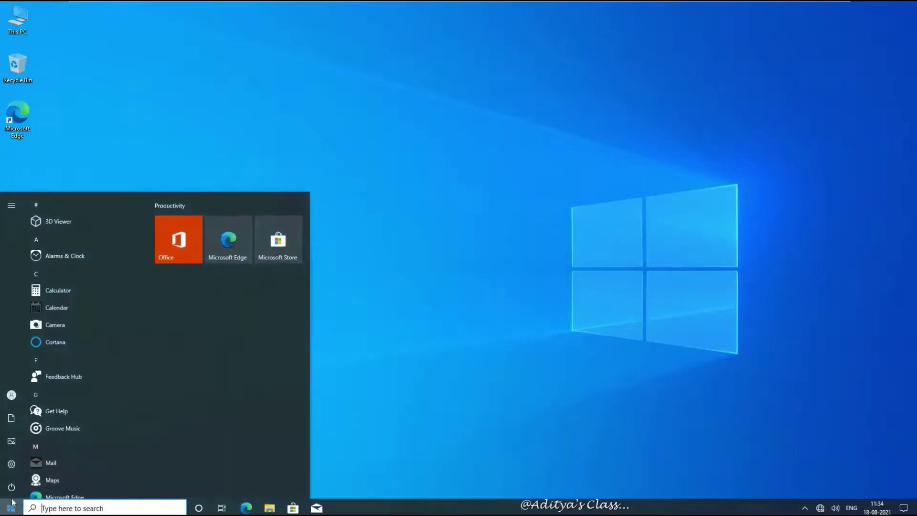
{"action": "left_click", "coordinate": [12, 487]}
{"action": "key", "text": "Escape"}
{"action": "mouse_move", "coordinate": [12, 395]}
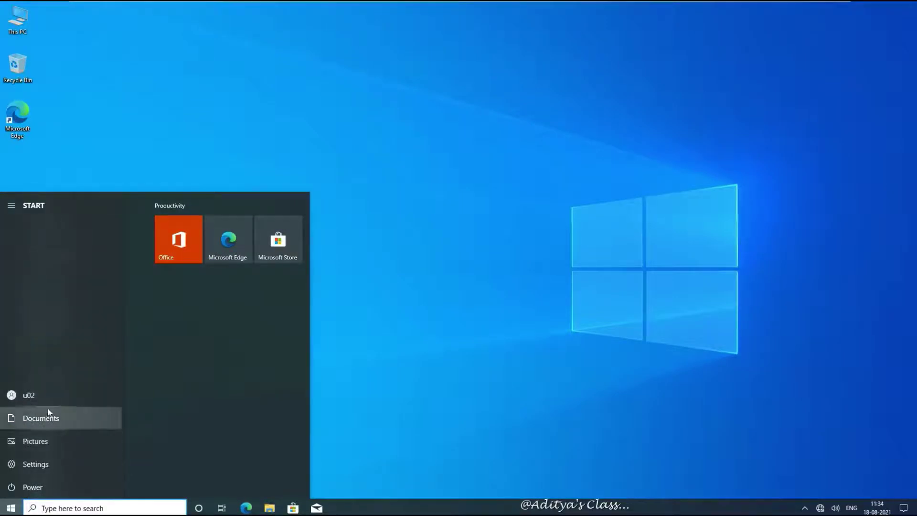
{"action": "left_click", "coordinate": [38, 397]}
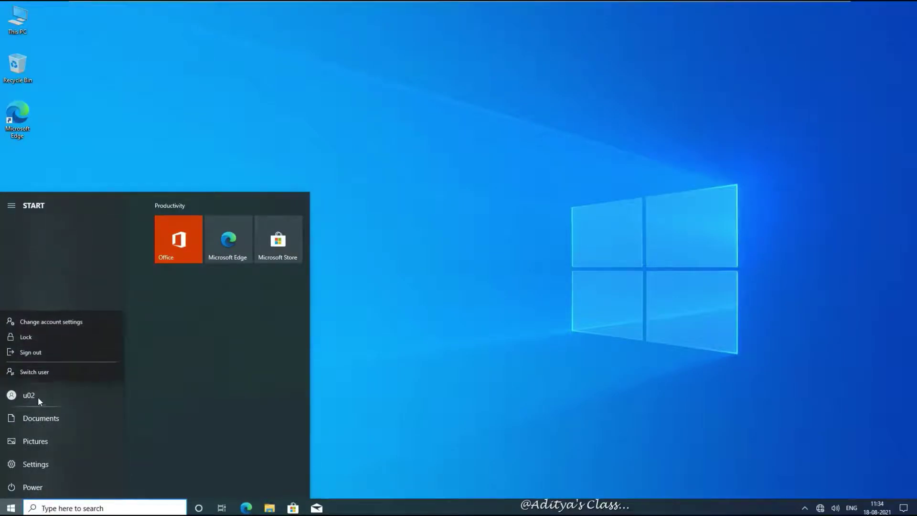
{"action": "left_click", "coordinate": [54, 353]}
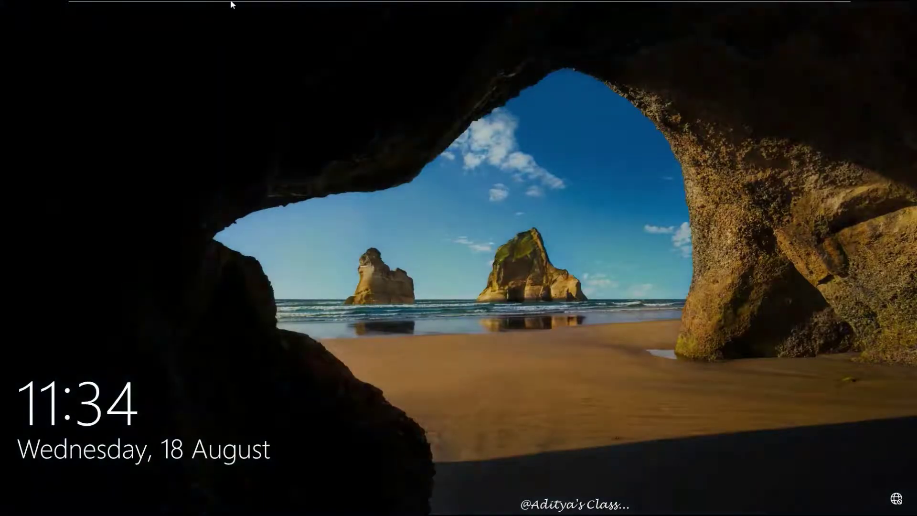
Step: Sign back in as the test user and briefly check the personalization settings
{"action": "left_click", "coordinate": [473, 296]}
{"action": "type", "text": "••"}
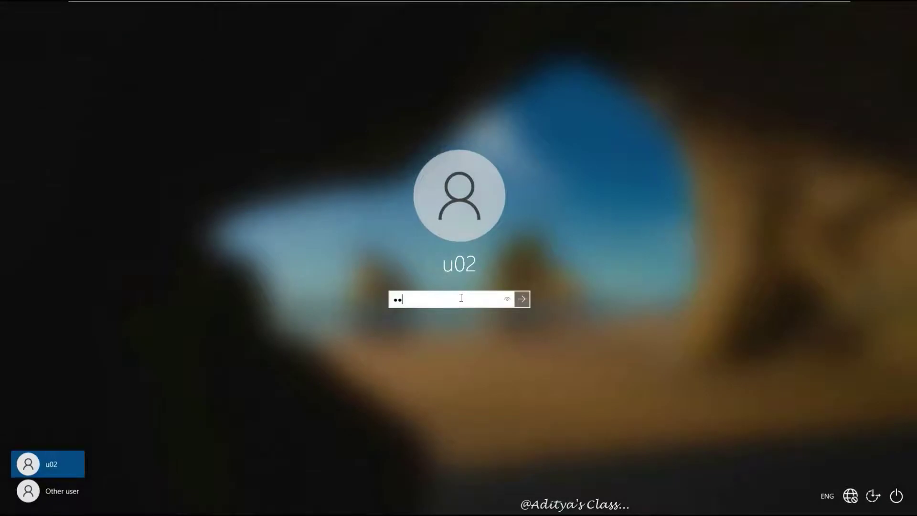
{"action": "type", "text": "••••••"}
{"action": "key", "text": "Return"}
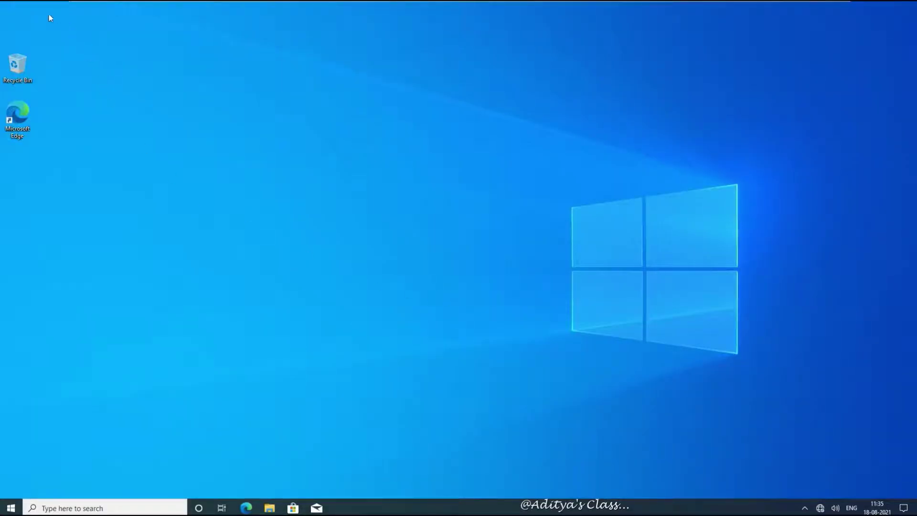
{"action": "right_click", "coordinate": [503, 103]}
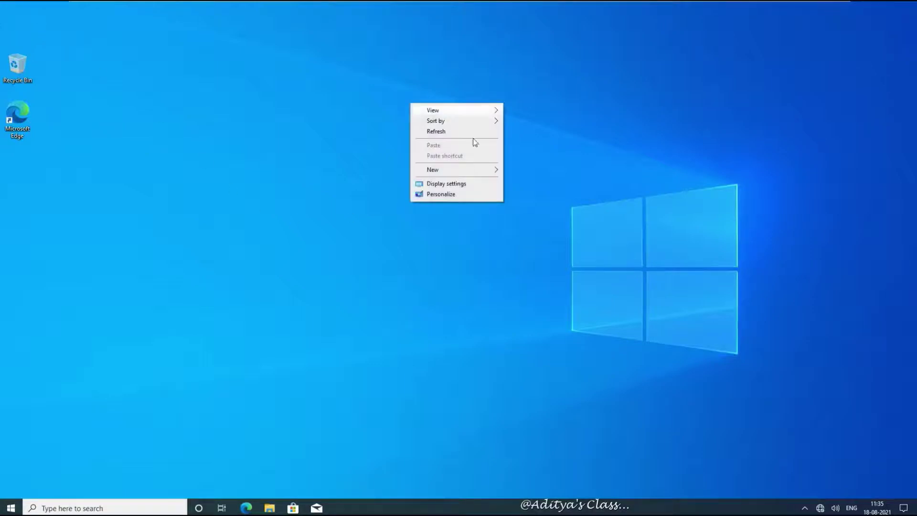
{"action": "left_click", "coordinate": [454, 193]}
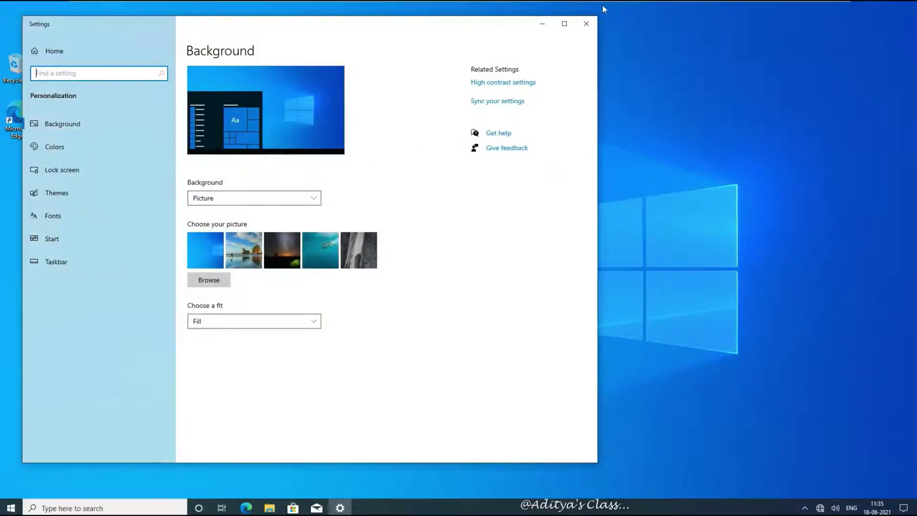
{"action": "left_click", "coordinate": [586, 23]}
Step: Set the display scale to 125% in Display settings
{"action": "right_click", "coordinate": [417, 88]}
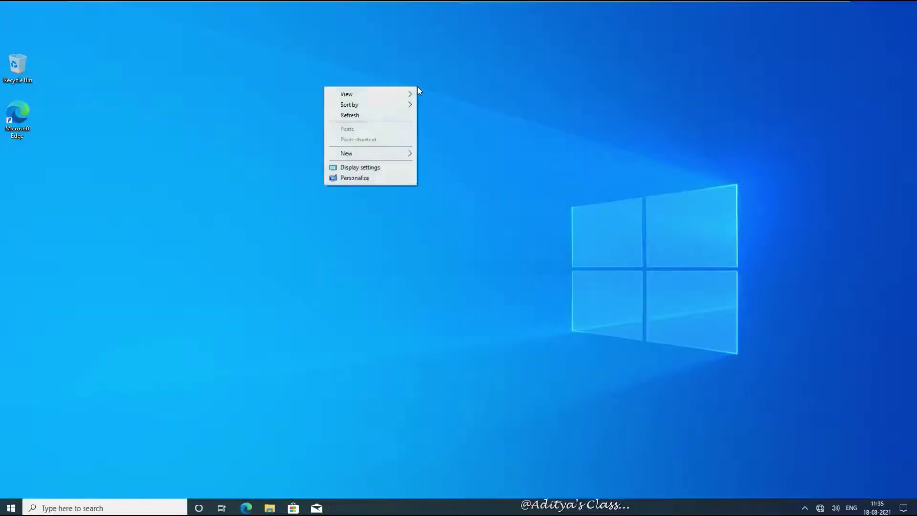
{"action": "left_click", "coordinate": [372, 169]}
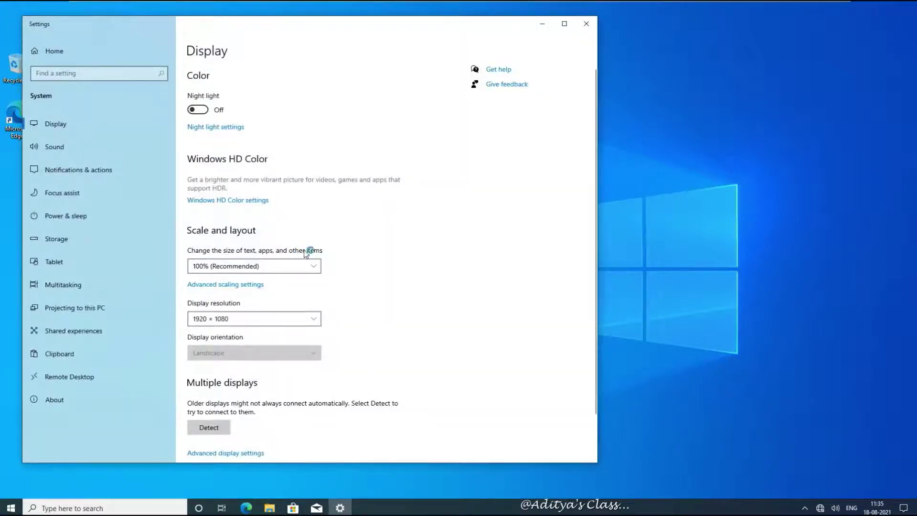
{"action": "left_click", "coordinate": [317, 266]}
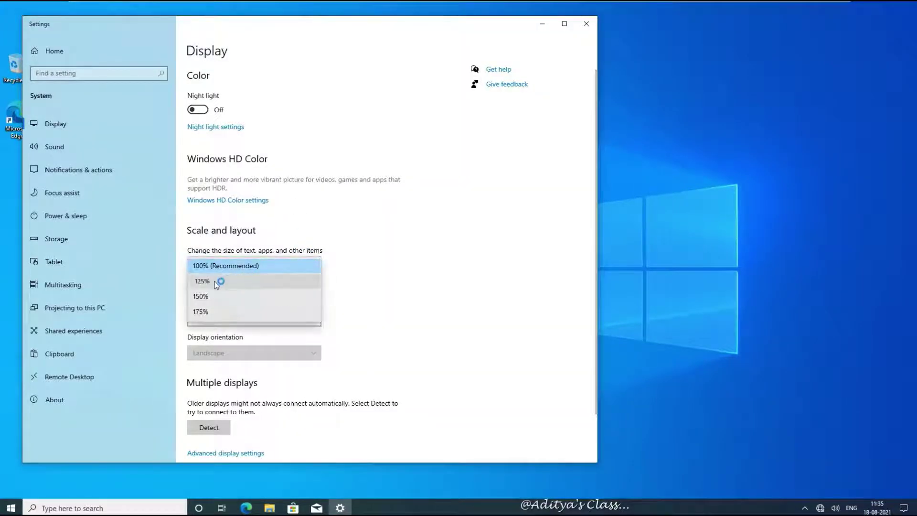
{"action": "left_click", "coordinate": [243, 281]}
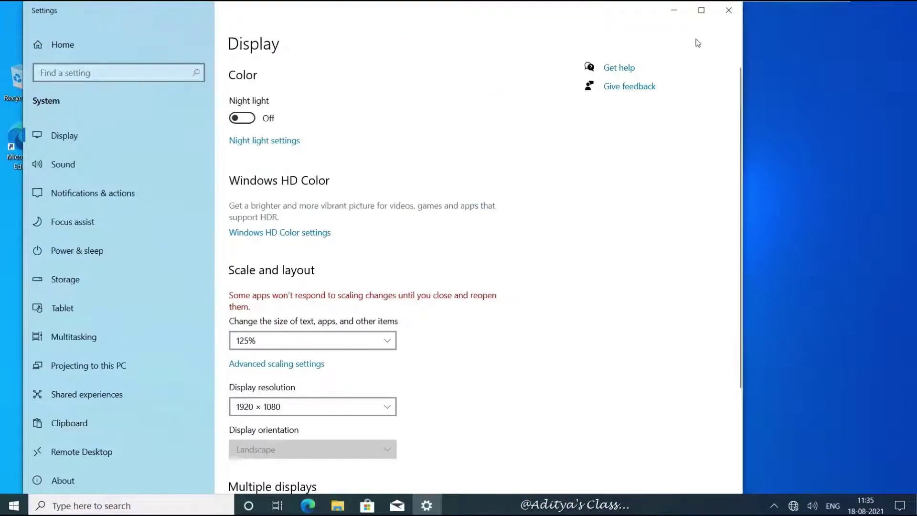
{"action": "left_click", "coordinate": [730, 10]}
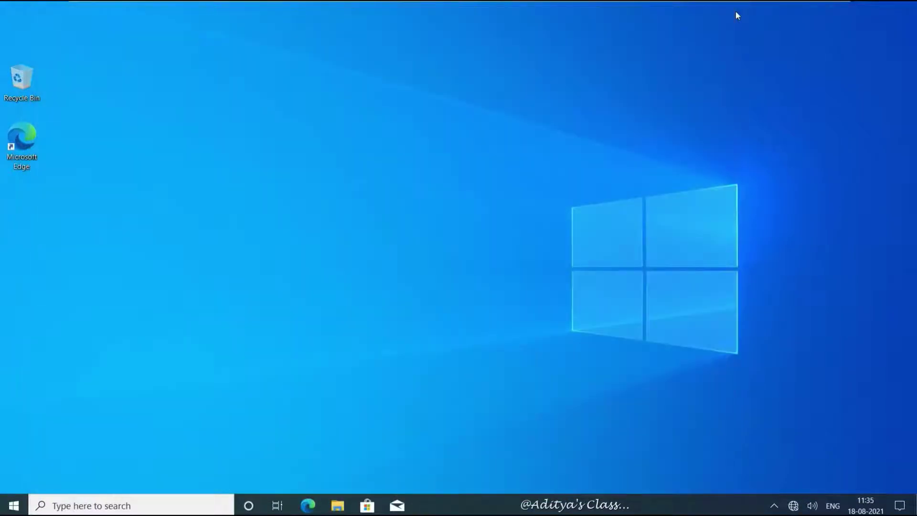
Step: Refresh the desktop to confirm This PC is gone
{"action": "right_click", "coordinate": [390, 107]}
{"action": "left_click", "coordinate": [325, 144]}
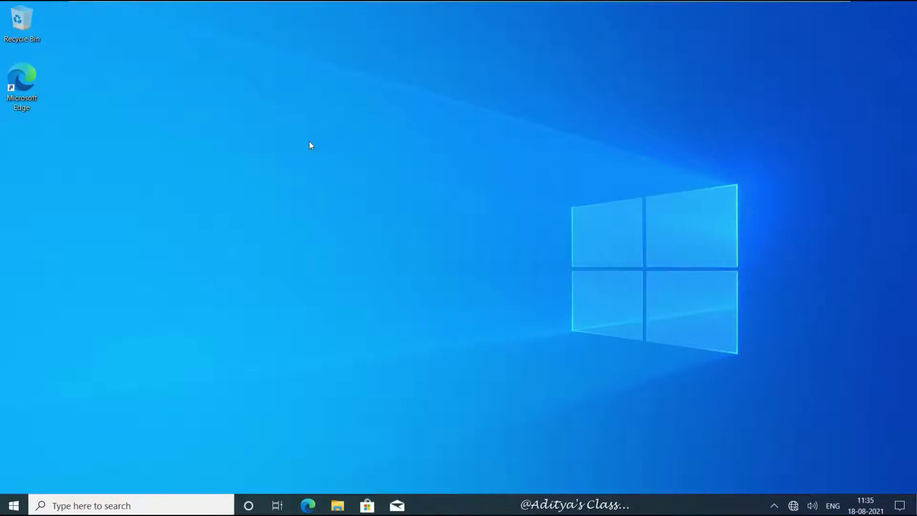
{"action": "right_click", "coordinate": [308, 140]}
{"action": "left_click", "coordinate": [246, 178]}
{"action": "right_click", "coordinate": [370, 215]}
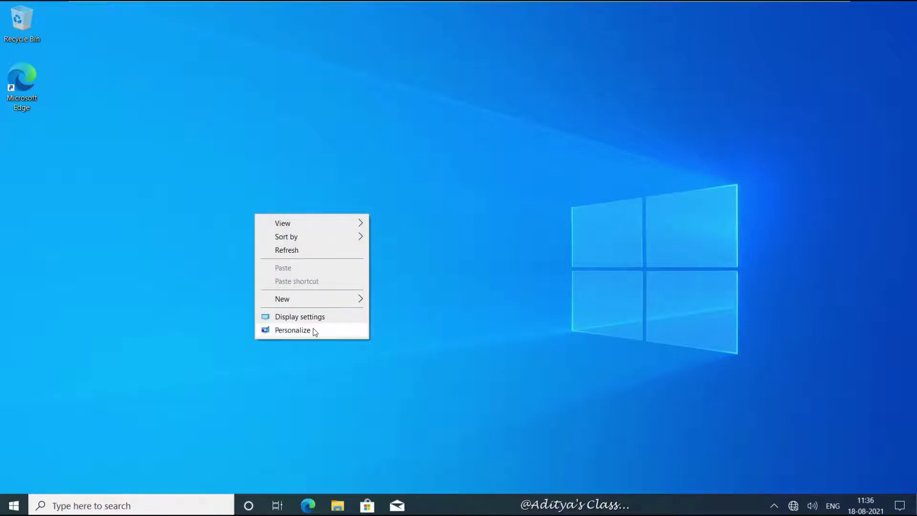
{"action": "left_click", "coordinate": [315, 330]}
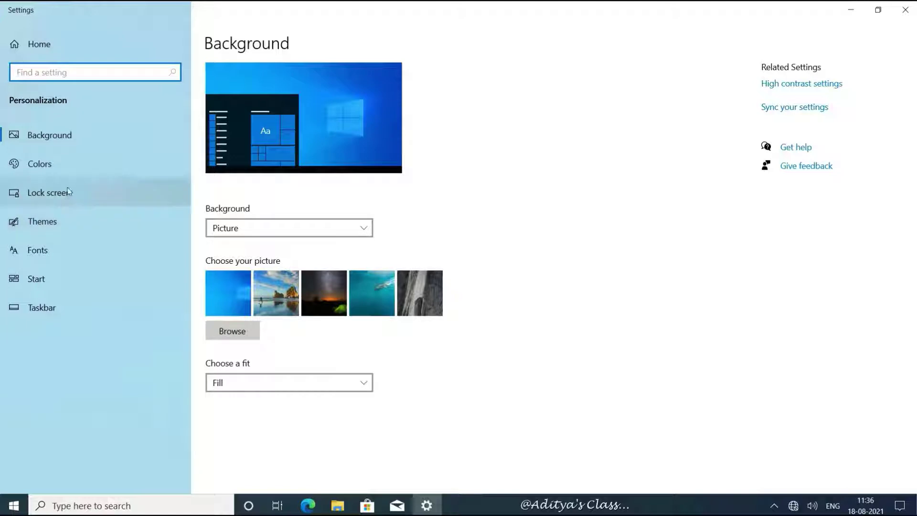
{"action": "left_click", "coordinate": [52, 222]}
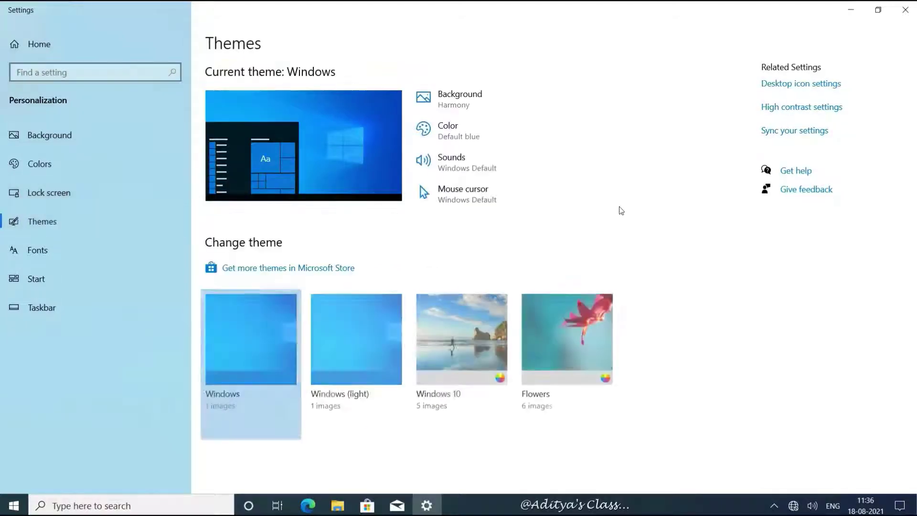
{"action": "left_click", "coordinate": [808, 85]}
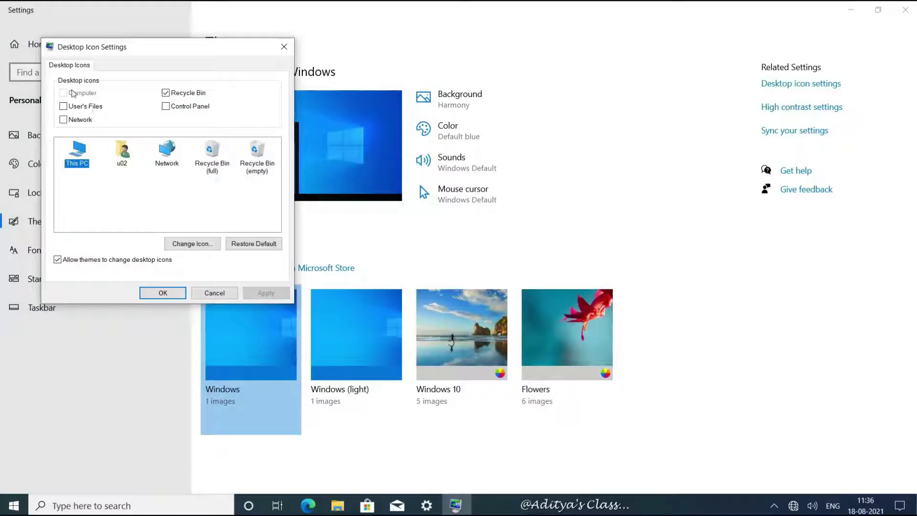
{"action": "left_click", "coordinate": [165, 293]}
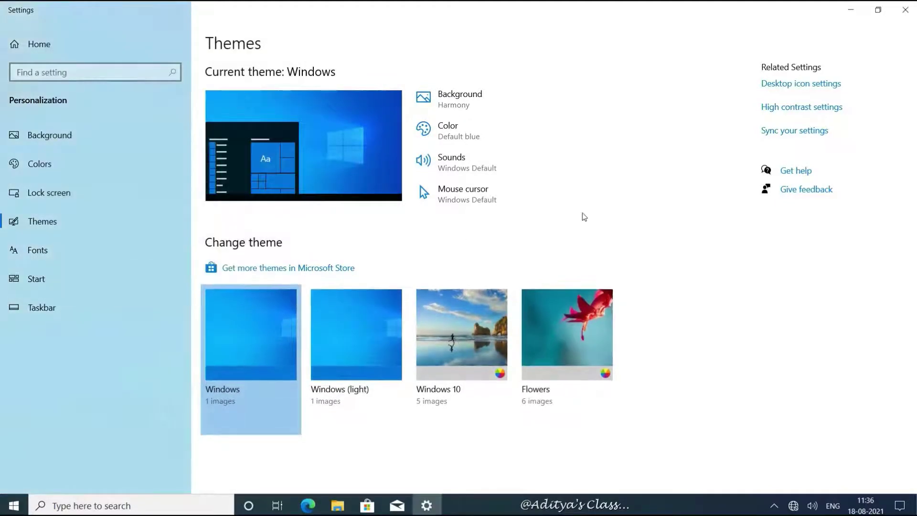
{"action": "left_click", "coordinate": [905, 9]}
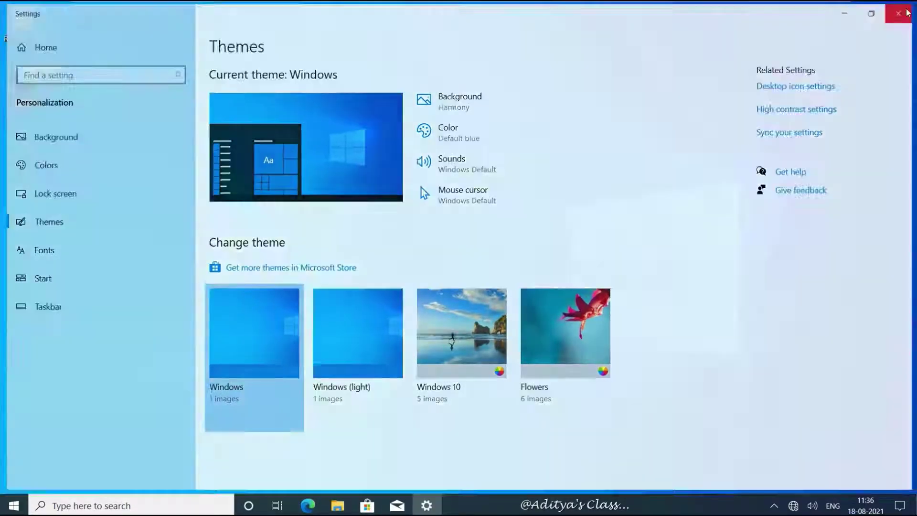
{"action": "right_click", "coordinate": [283, 156]}
{"action": "left_click", "coordinate": [233, 189]}
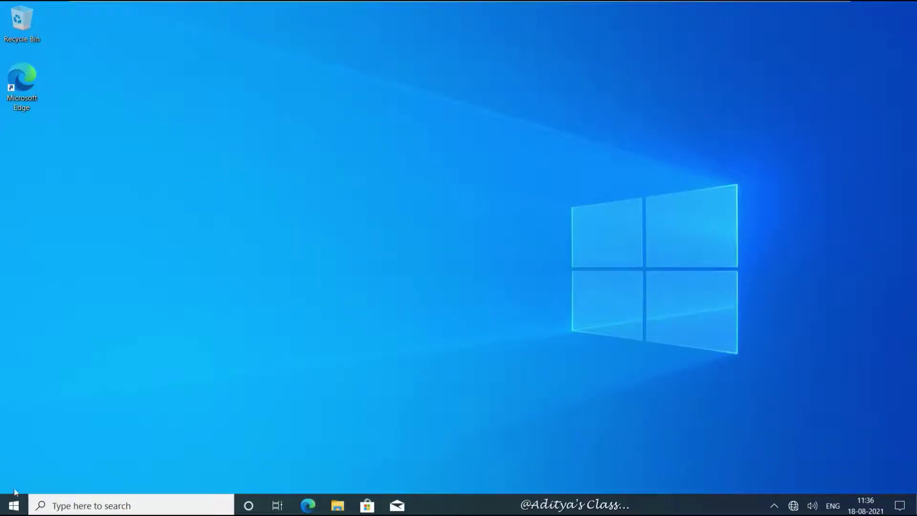
Step: Sign the test user out of the Windows 10 client
{"action": "left_click", "coordinate": [13, 506]}
{"action": "left_click", "coordinate": [25, 366]}
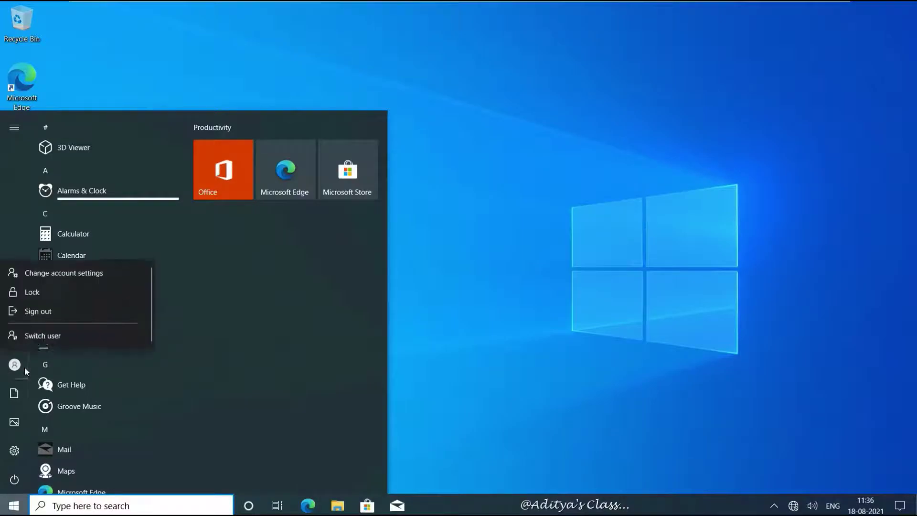
{"action": "left_click", "coordinate": [67, 306]}
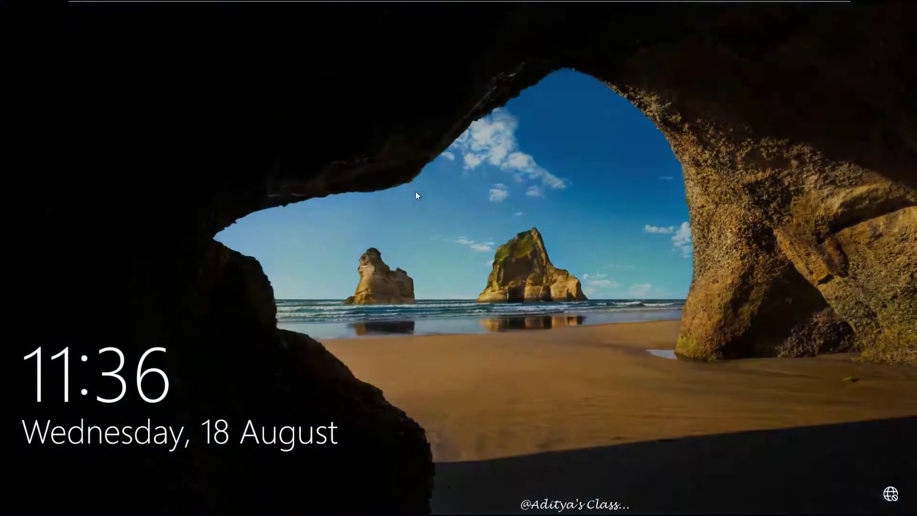
Step: Switch to the Server01 virtual machine and refresh its desktop
{"action": "mouse_move", "coordinate": [524, 5]}
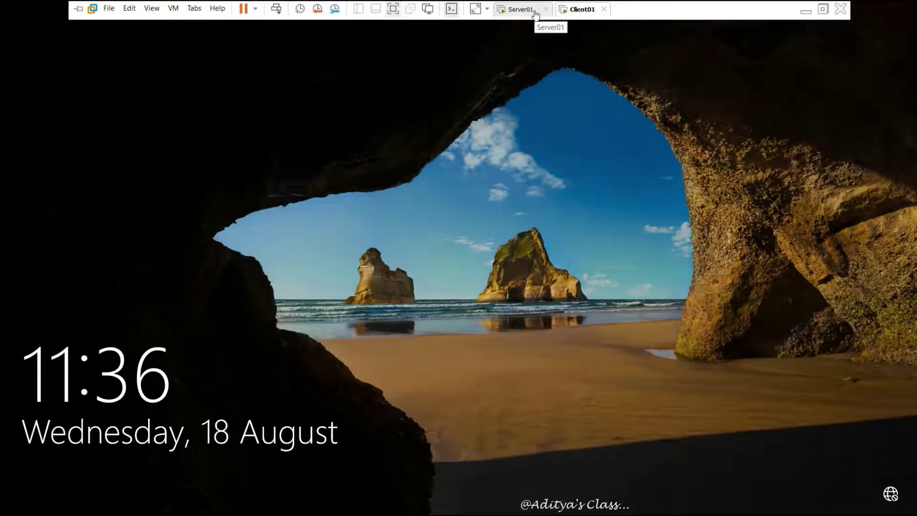
{"action": "left_click", "coordinate": [535, 13]}
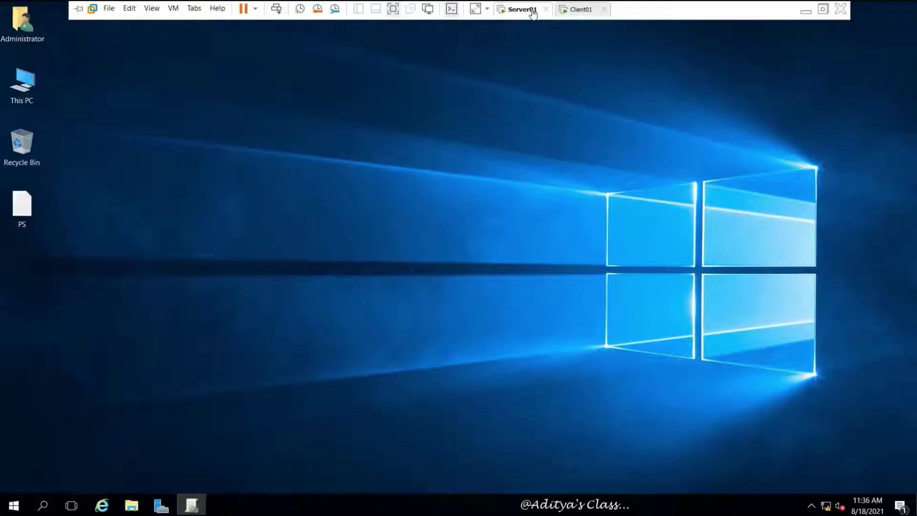
{"action": "right_click", "coordinate": [290, 198]}
{"action": "left_click", "coordinate": [321, 234]}
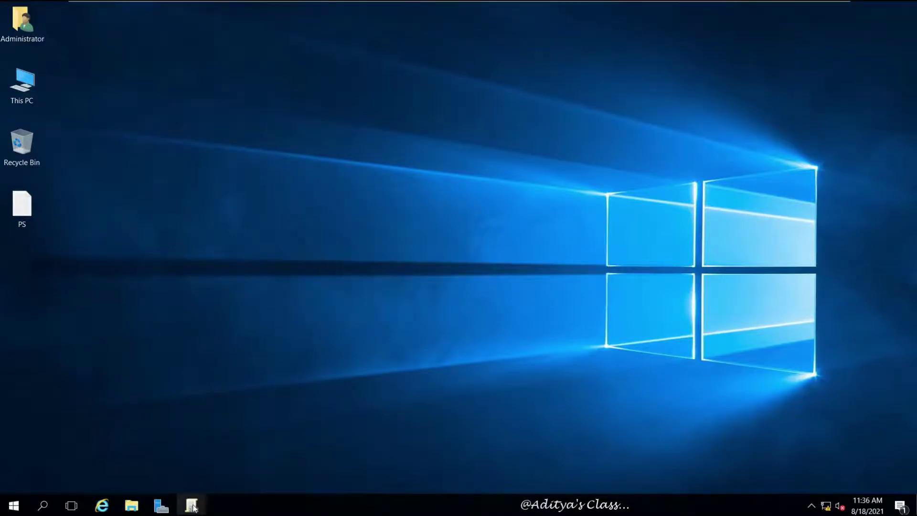
Step: Return to Group Policy Management and select the Hide This PC link under OU01
{"action": "left_click", "coordinate": [191, 505]}
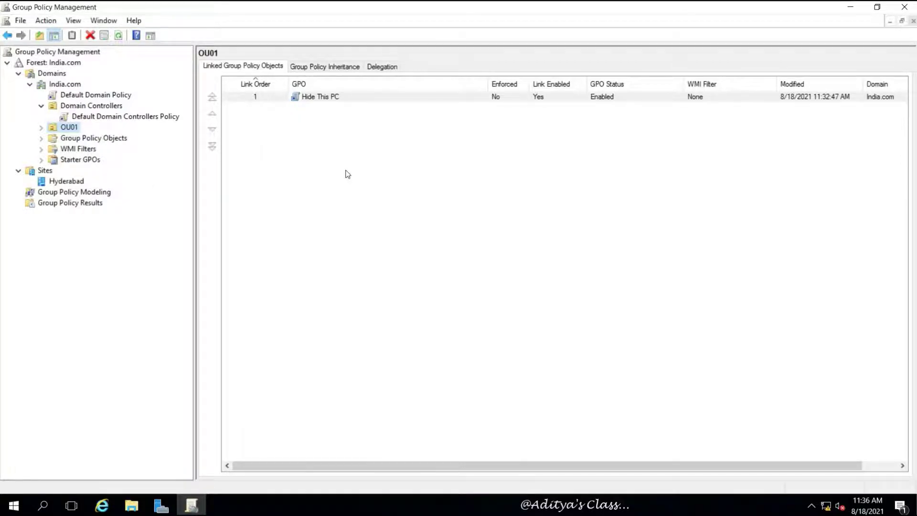
{"action": "left_click", "coordinate": [40, 127]}
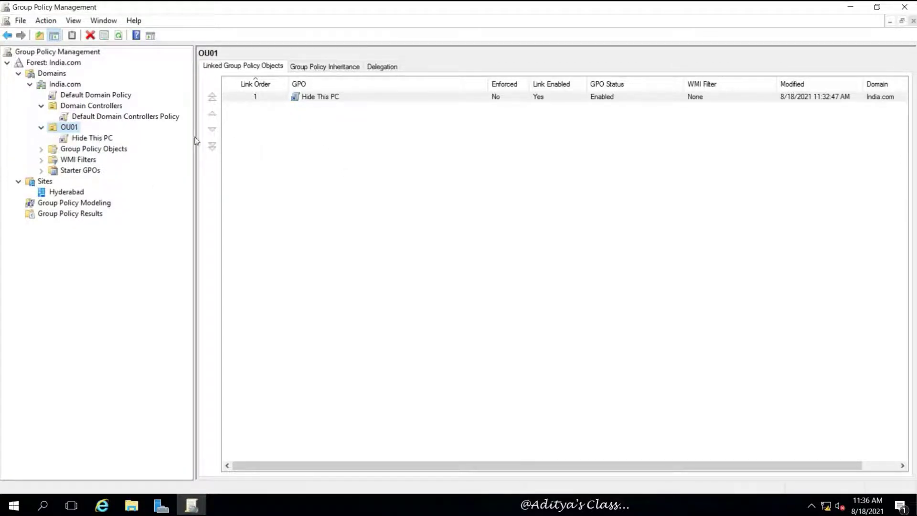
{"action": "left_click", "coordinate": [106, 139]}
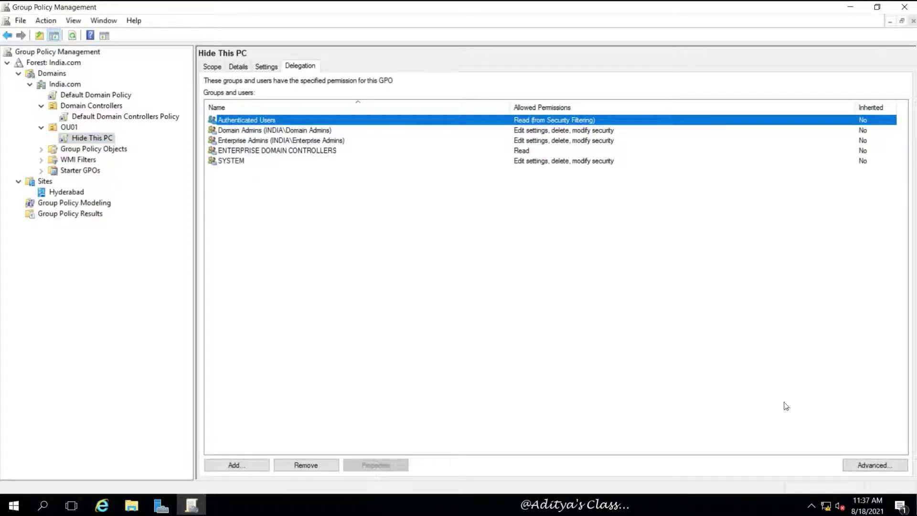
Step: Open Hide This PC's Security Settings, view the advanced settings, then cancel back
{"action": "left_click", "coordinate": [872, 468]}
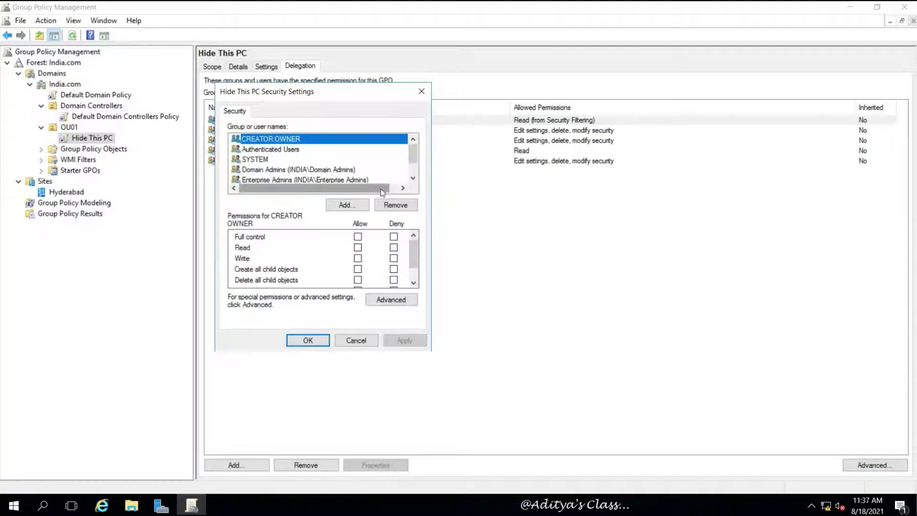
{"action": "left_click_drag", "start_coordinate": [415, 268], "coordinate": [416, 286]}
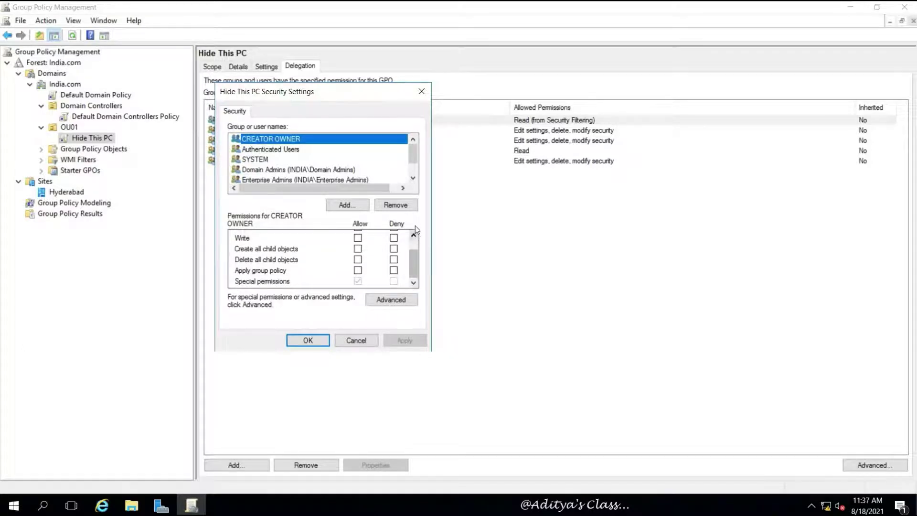
{"action": "left_click", "coordinate": [392, 300]}
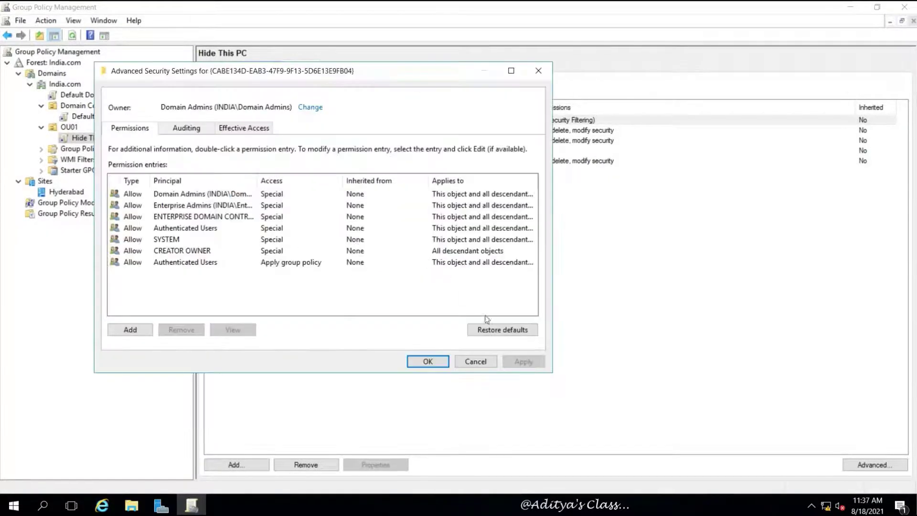
{"action": "left_click", "coordinate": [462, 363]}
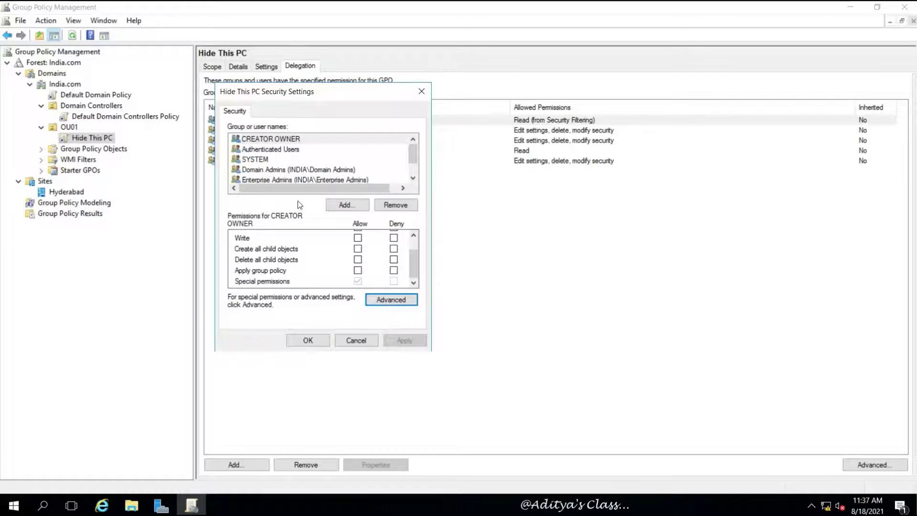
{"action": "left_click", "coordinate": [412, 178]}
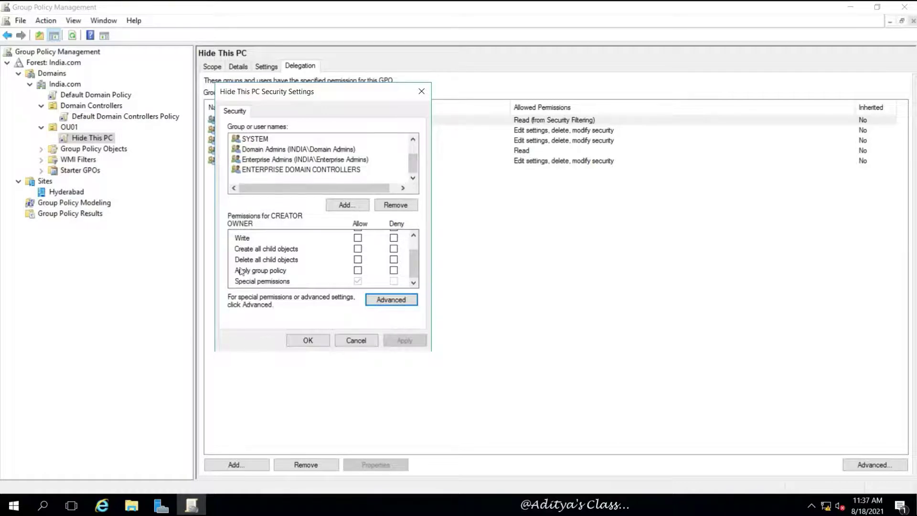
Step: Add user u02 to the Hide This PC GPO's permission list
{"action": "left_click", "coordinate": [349, 207]}
{"action": "left_click", "coordinate": [233, 242]}
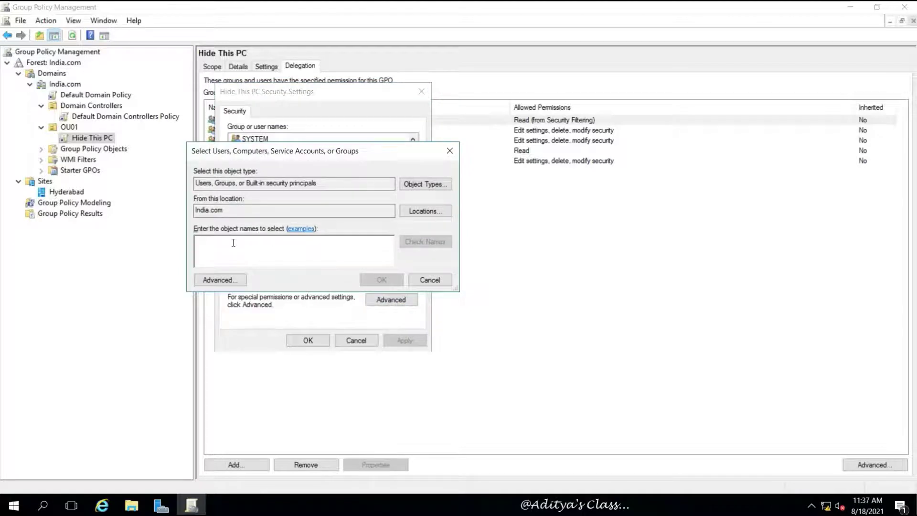
{"action": "type", "text": "u02"}
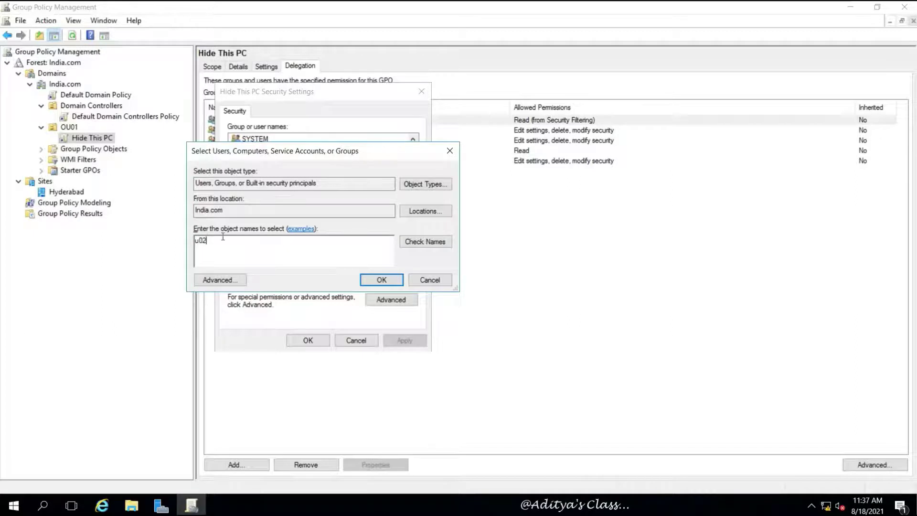
{"action": "left_click", "coordinate": [448, 246]}
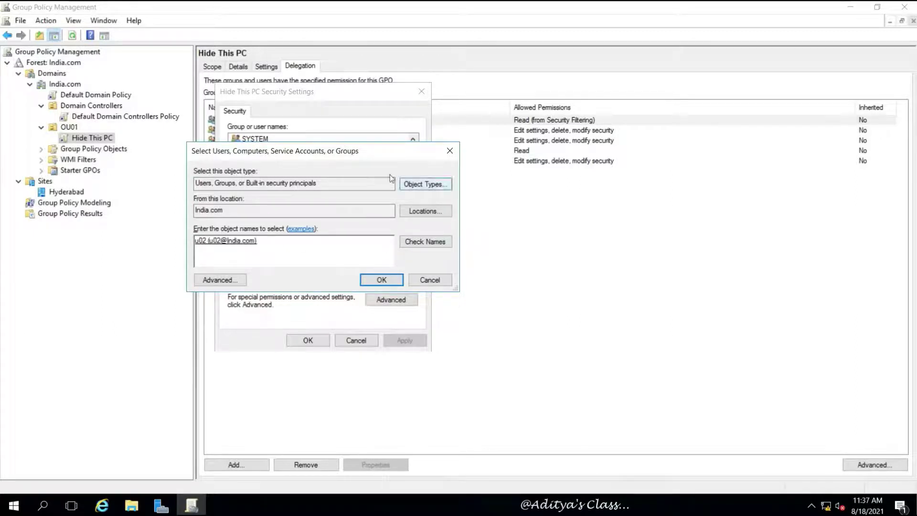
{"action": "left_click_drag", "start_coordinate": [378, 152], "coordinate": [603, 95]}
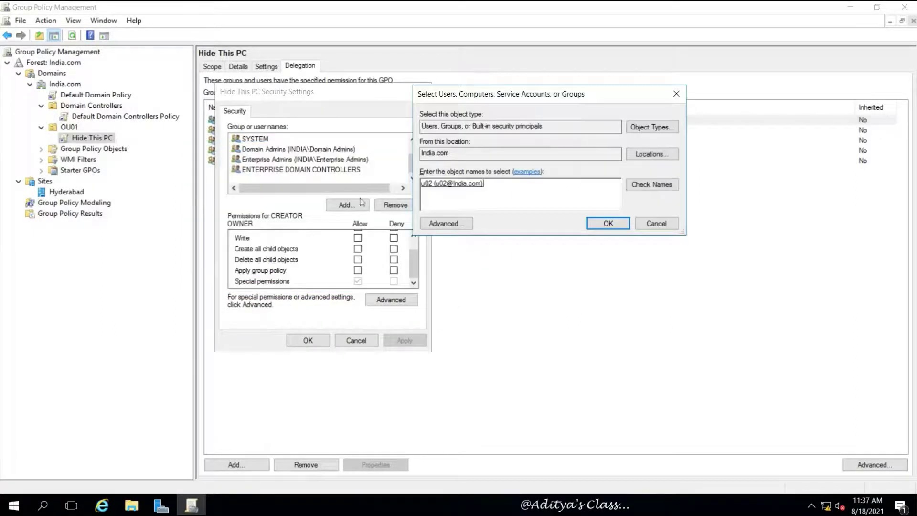
{"action": "left_click", "coordinate": [608, 224]}
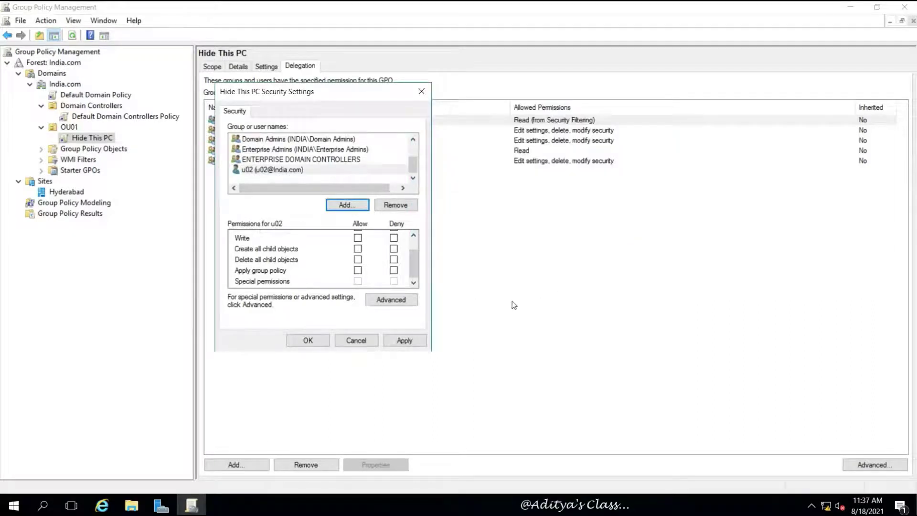
Step: Deny Apply group policy for u02, accept the warning, and save
{"action": "left_click", "coordinate": [256, 170]}
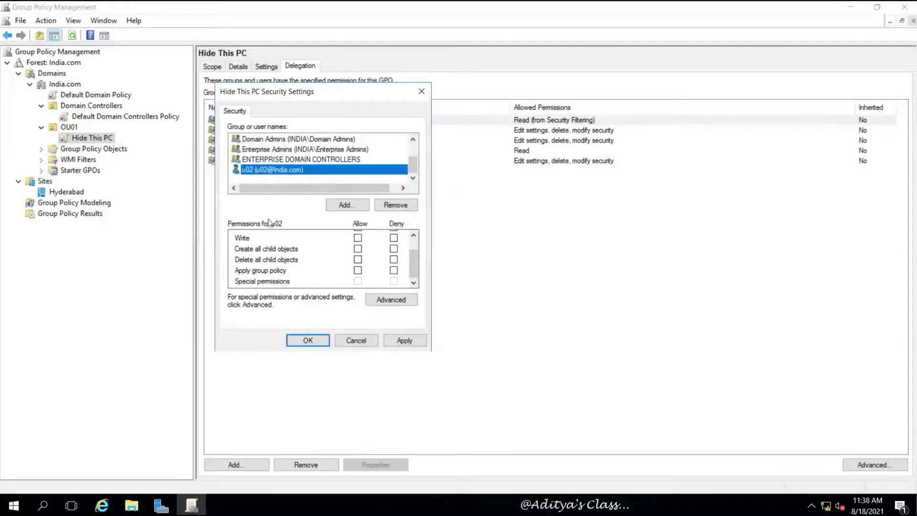
{"action": "left_click", "coordinate": [394, 270]}
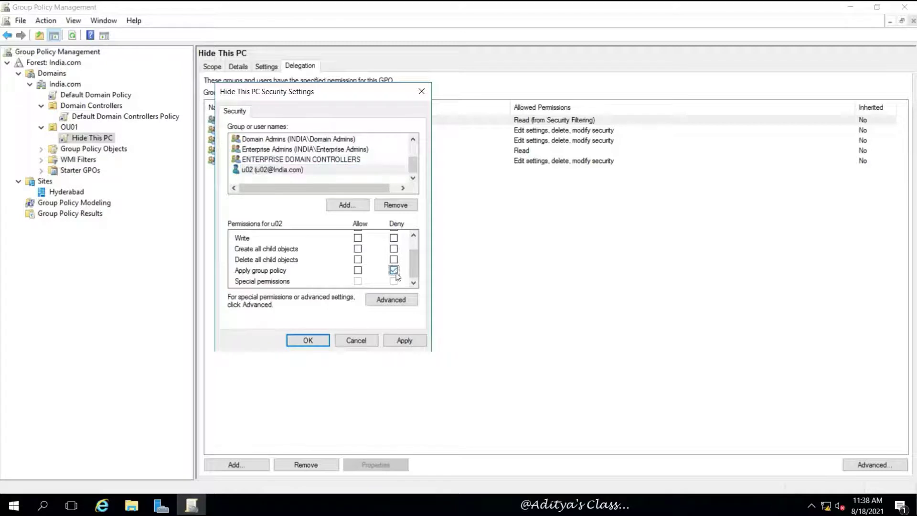
{"action": "left_click", "coordinate": [406, 339]}
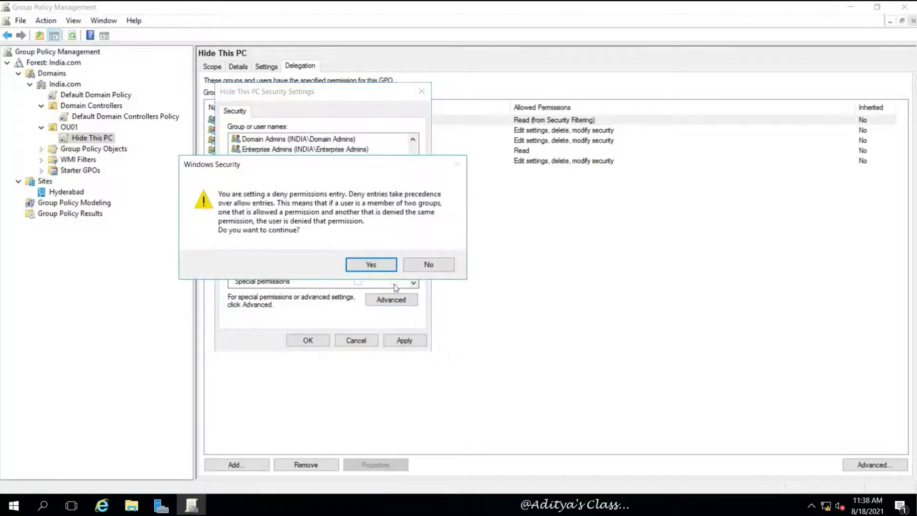
{"action": "left_click", "coordinate": [370, 264]}
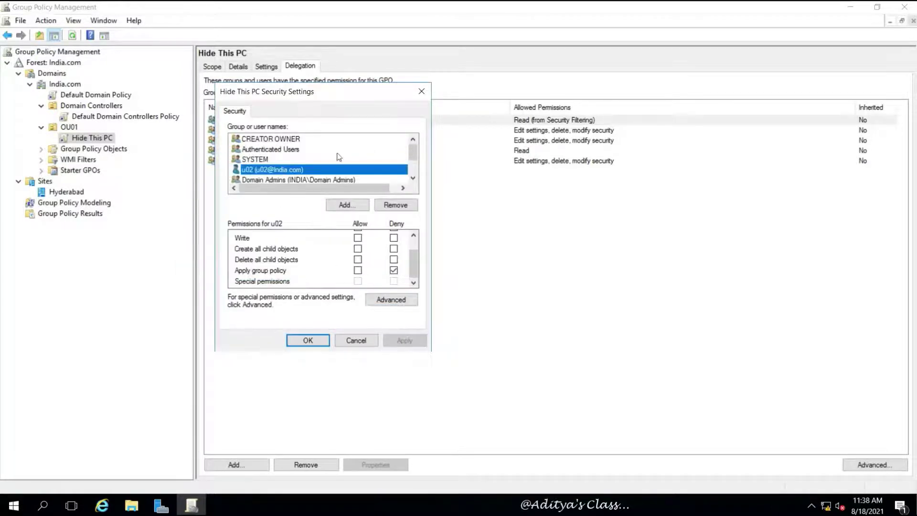
{"action": "left_click", "coordinate": [313, 340]}
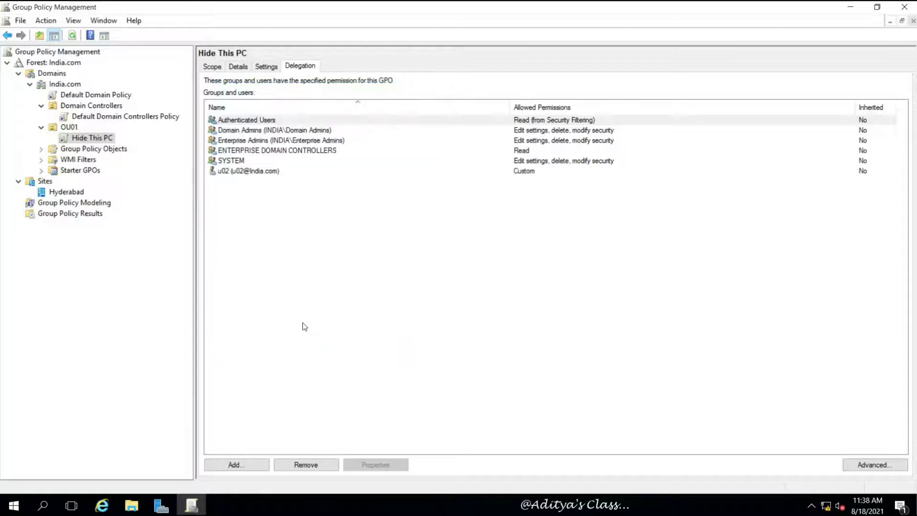
Step: Show the Scope tab of Hide This PC, confirming the OU01 link and Authenticated Users filtering
{"action": "left_click", "coordinate": [274, 251]}
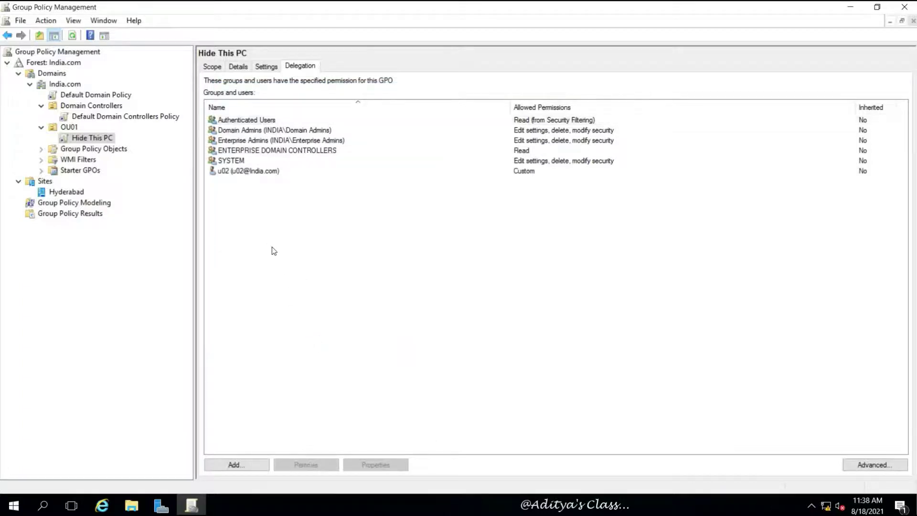
{"action": "left_click", "coordinate": [212, 66]}
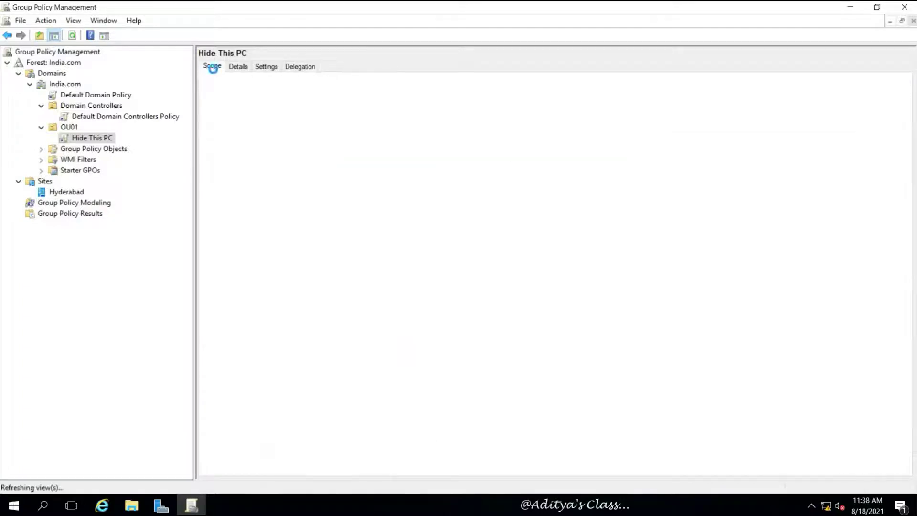
{"action": "left_click", "coordinate": [102, 140]}
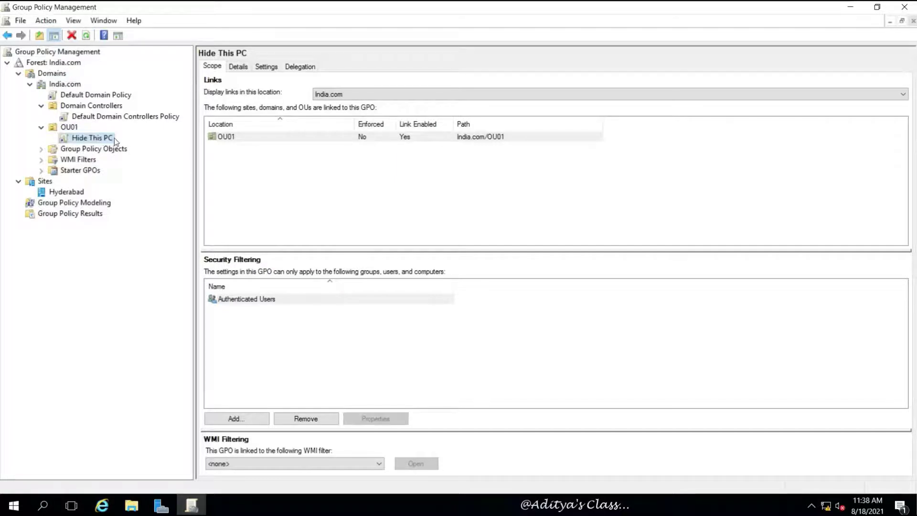
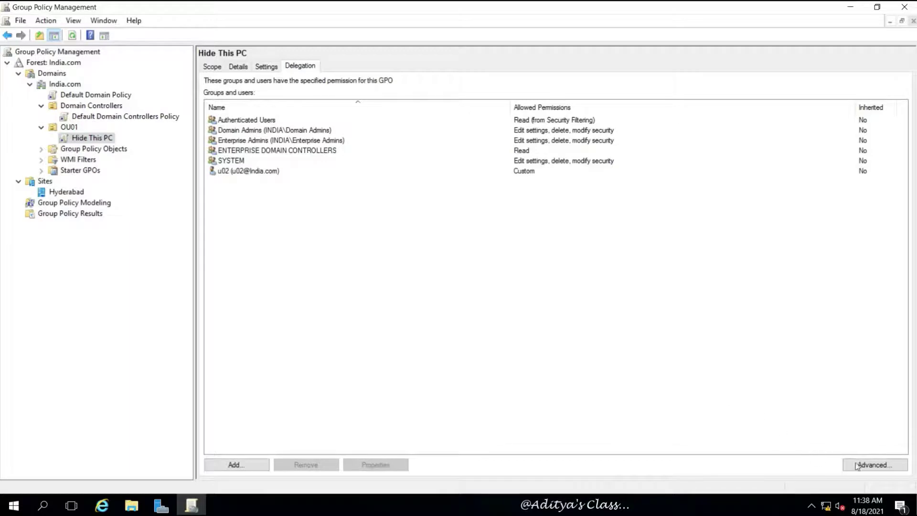
Step: In Hide This PC's advanced security, add the domain user and set Apply group policy to Deny
{"action": "left_click", "coordinate": [861, 465]}
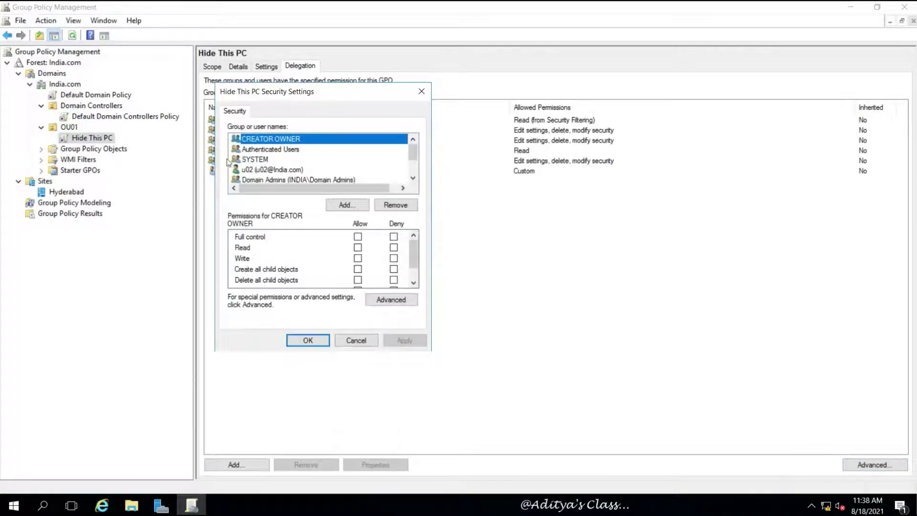
{"action": "left_click", "coordinate": [346, 204]}
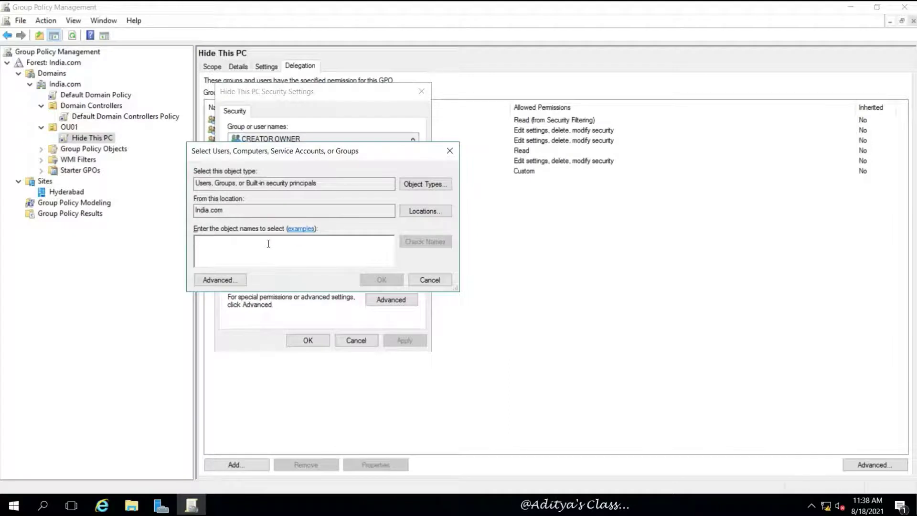
{"action": "type", "text": "u02"}
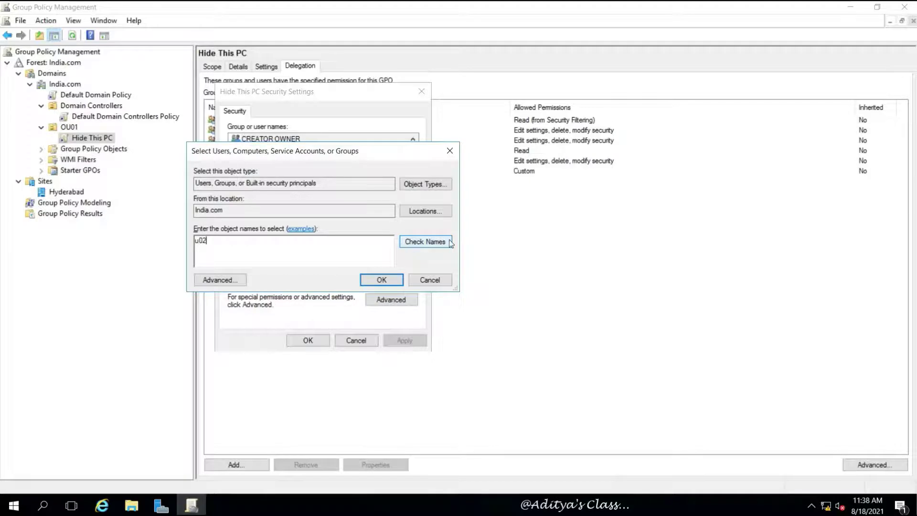
{"action": "left_click", "coordinate": [450, 242]}
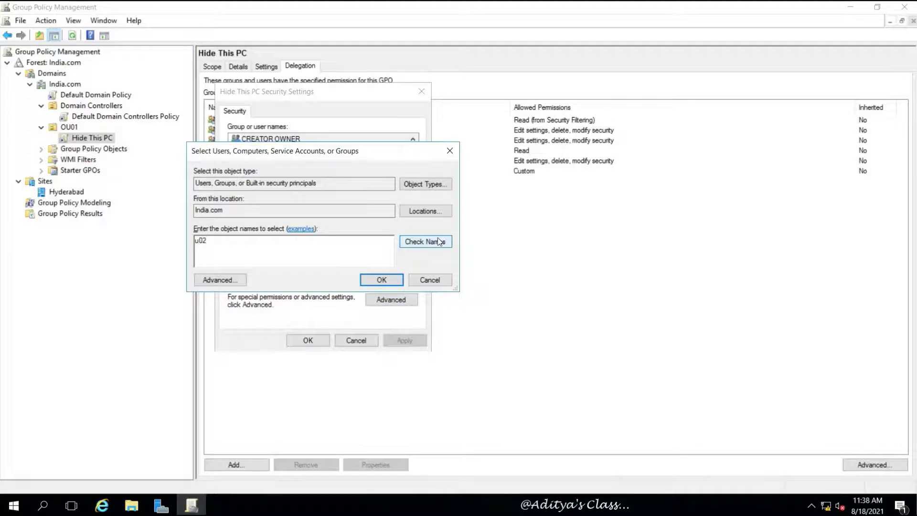
{"action": "left_click", "coordinate": [381, 279]}
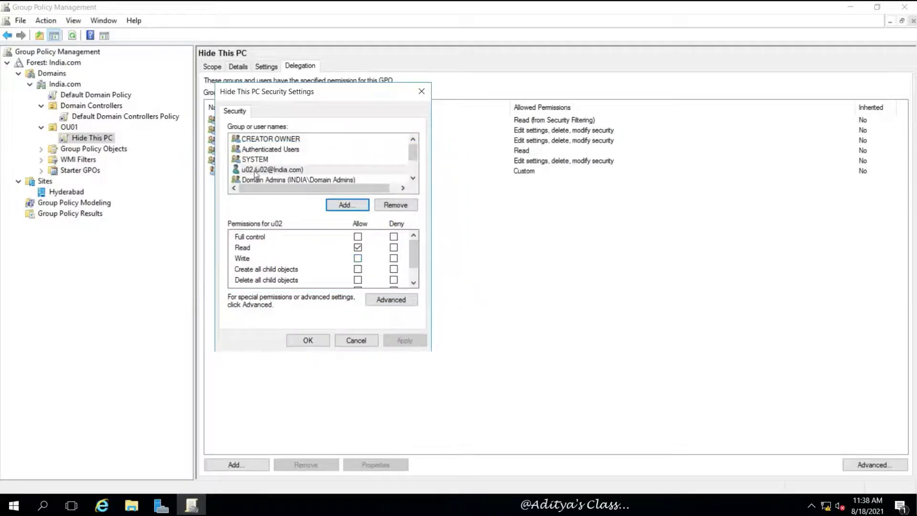
{"action": "scroll", "coordinate": [411, 246], "scroll_direction": "down", "scroll_amount": 2}
{"action": "left_click", "coordinate": [393, 270]}
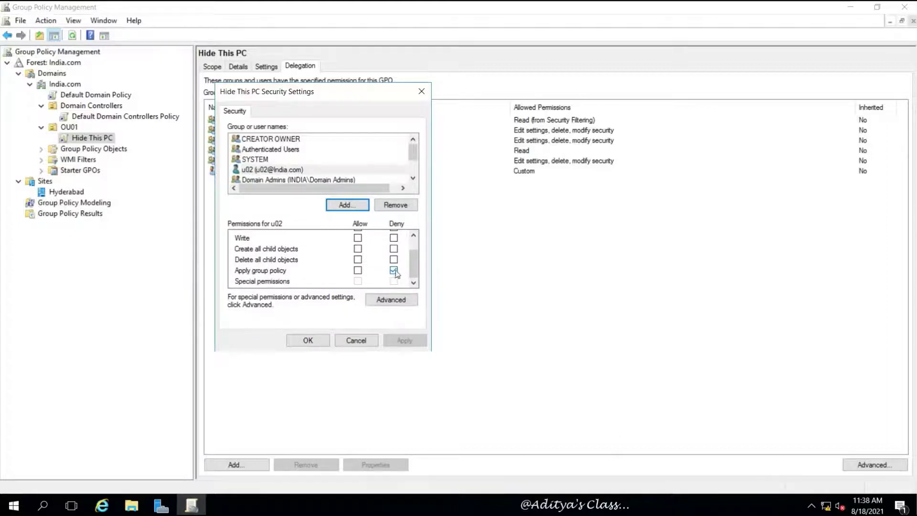
{"action": "left_click", "coordinate": [307, 340]}
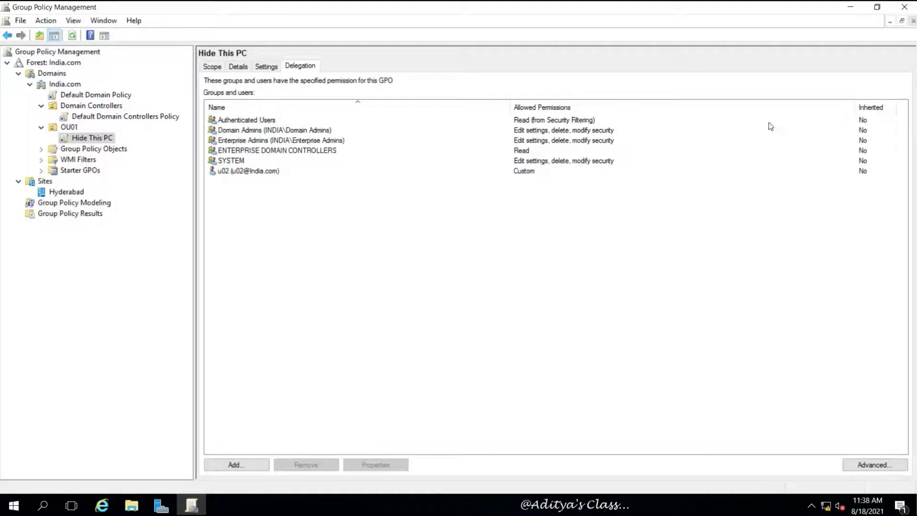
Step: Refresh group policy on the server by running gpupdate
{"action": "left_click", "coordinate": [850, 7]}
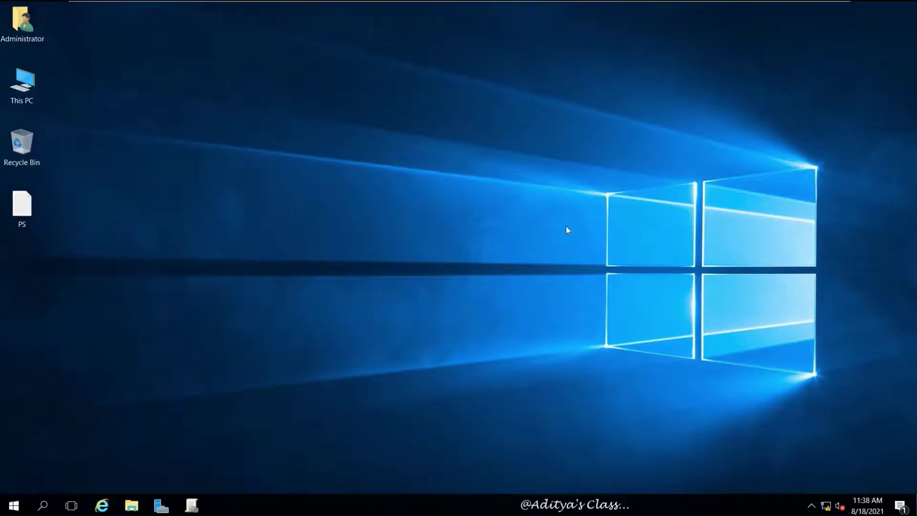
{"action": "key", "text": "super+r"}
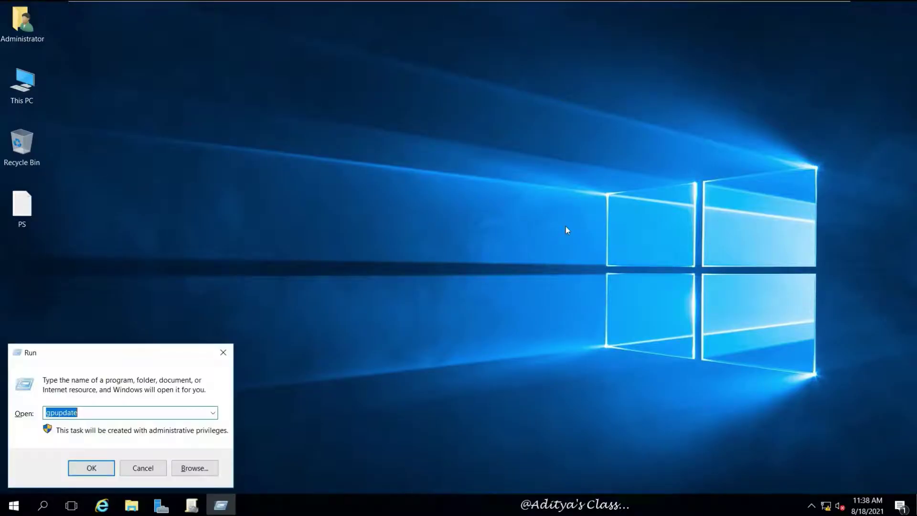
{"action": "left_click_drag", "start_coordinate": [148, 356], "coordinate": [534, 130]}
{"action": "left_click", "coordinate": [479, 243]}
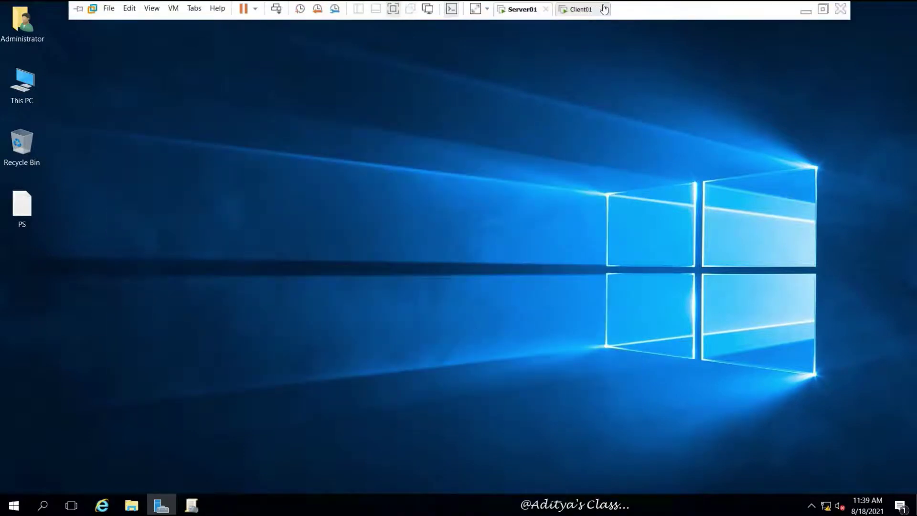
Step: On Client01, sign in as the domain user, then sign out again
{"action": "left_click", "coordinate": [580, 9]}
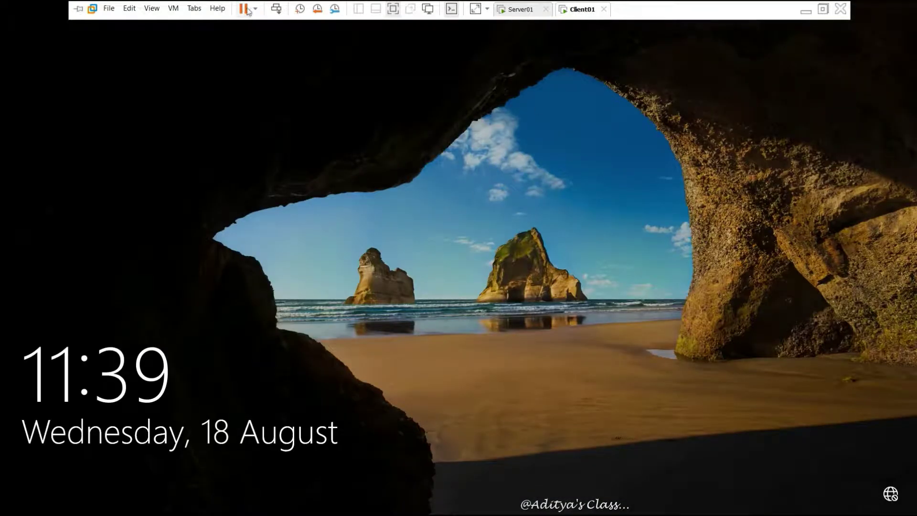
{"action": "left_click", "coordinate": [317, 173]}
{"action": "type", "text": "••••••••••"}
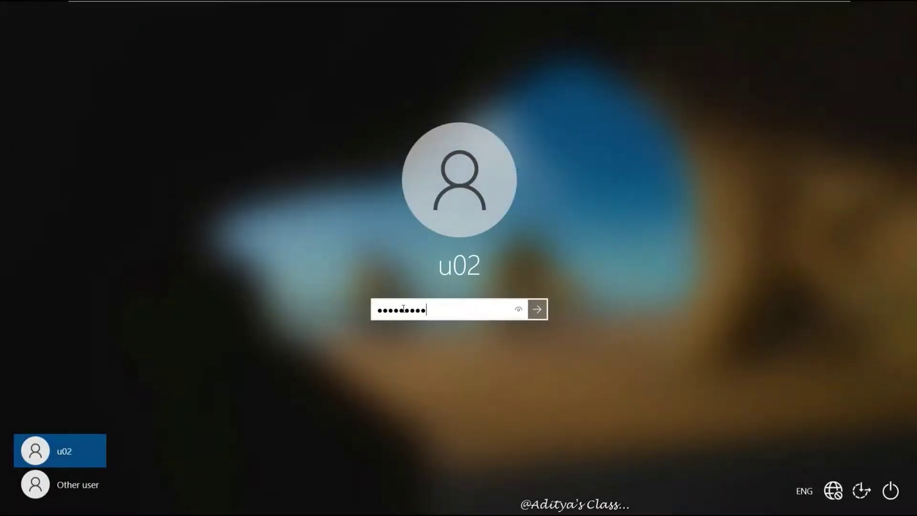
{"action": "key", "text": "Return"}
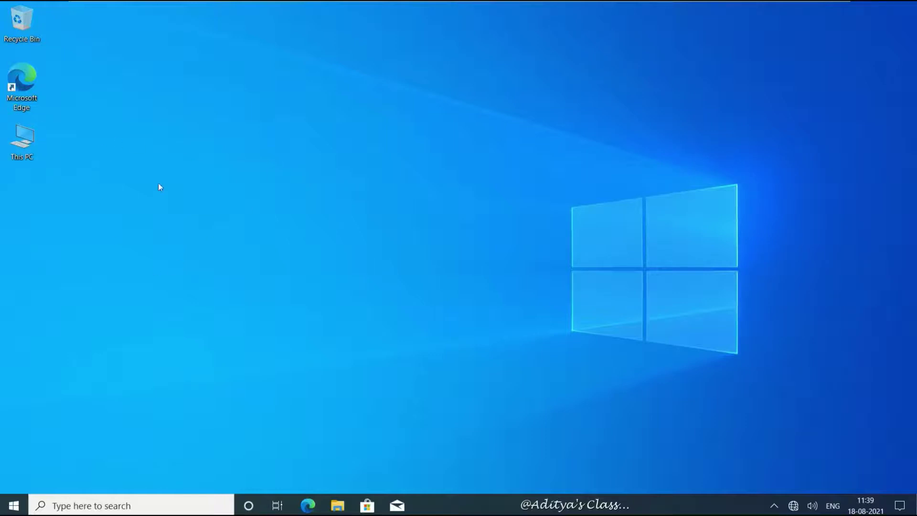
{"action": "left_click", "coordinate": [14, 505]}
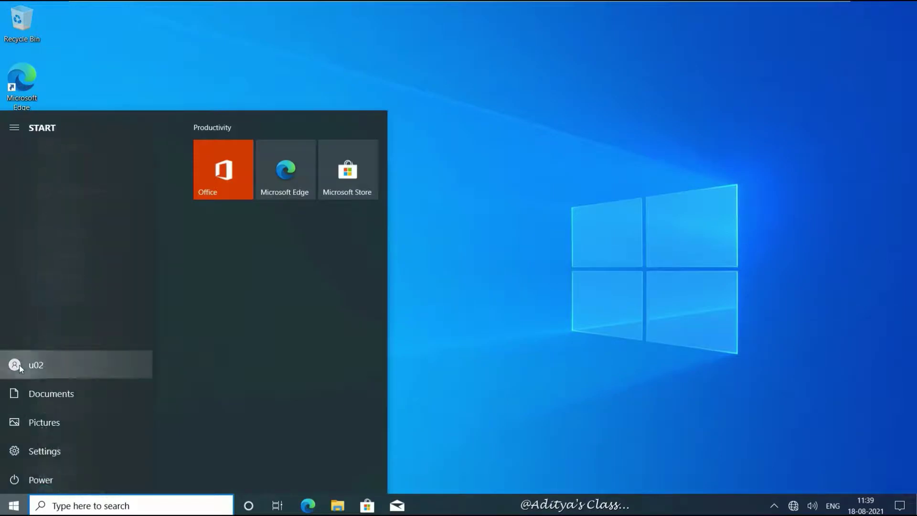
{"action": "left_click", "coordinate": [19, 365]}
{"action": "left_click", "coordinate": [51, 305]}
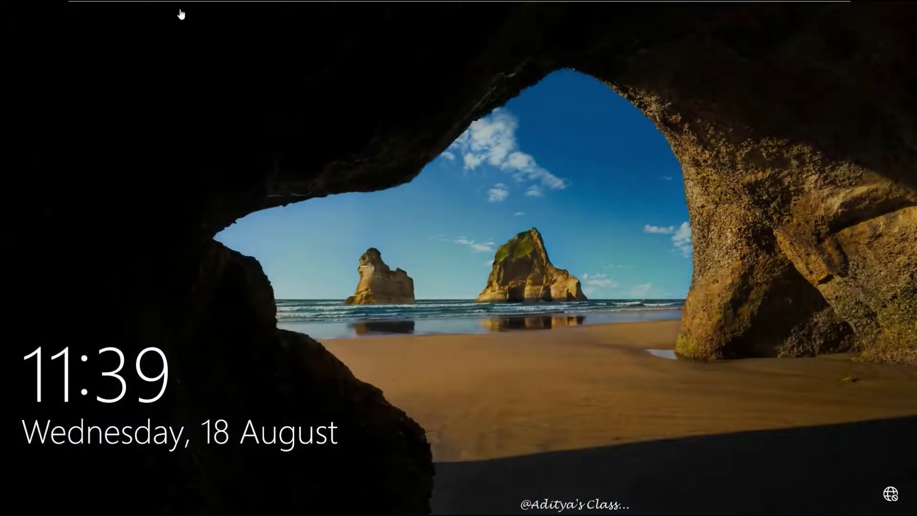
Step: Sign in to Client01 as a second domain user via Other user
{"action": "mouse_move", "coordinate": [167, 2]}
{"action": "left_click", "coordinate": [363, 118]}
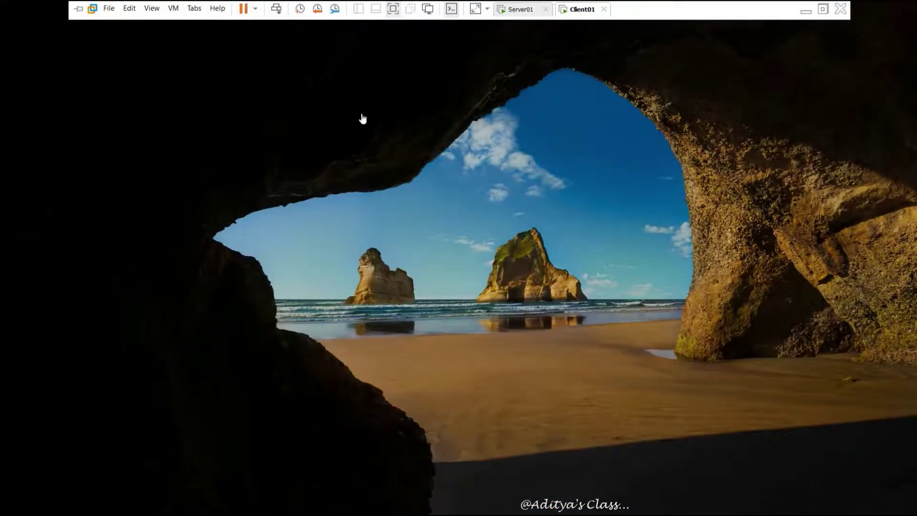
{"action": "left_click", "coordinate": [104, 475]}
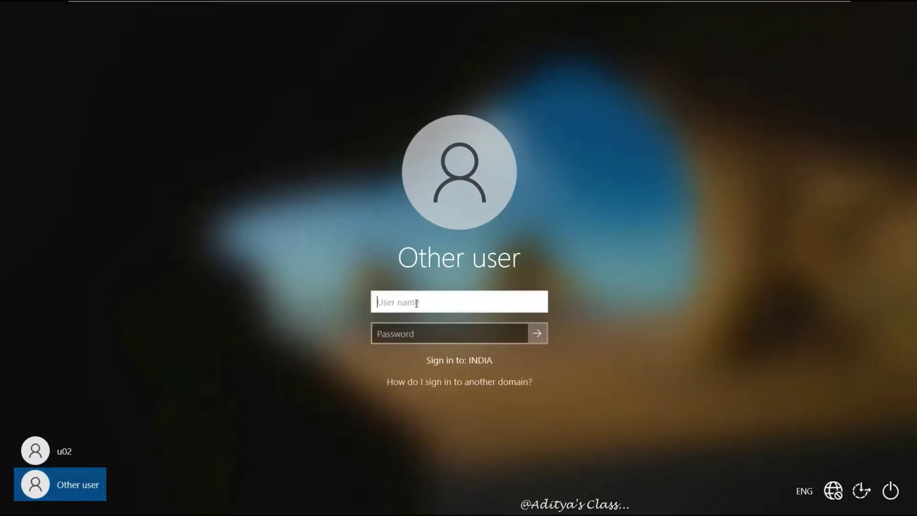
{"action": "type", "text": "u03"}
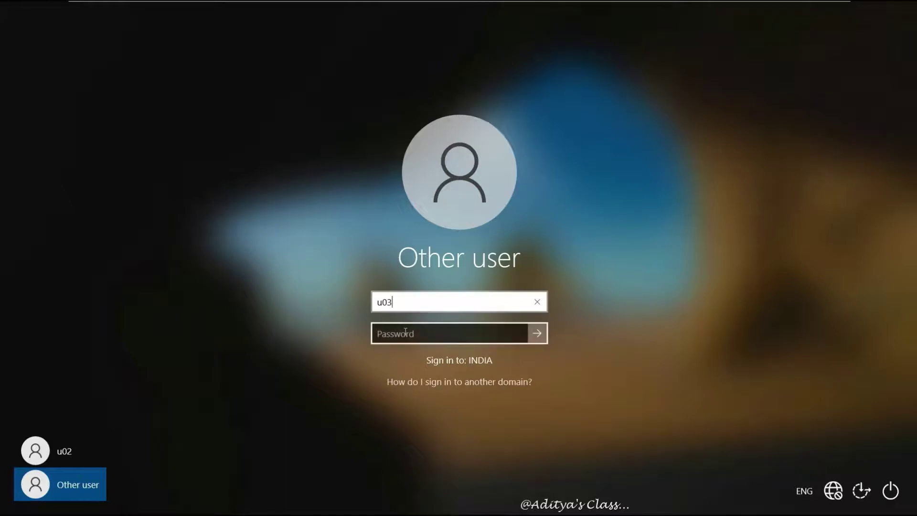
{"action": "key", "text": "Tab"}
{"action": "type", "text": "*******"}
{"action": "key", "text": "Return"}
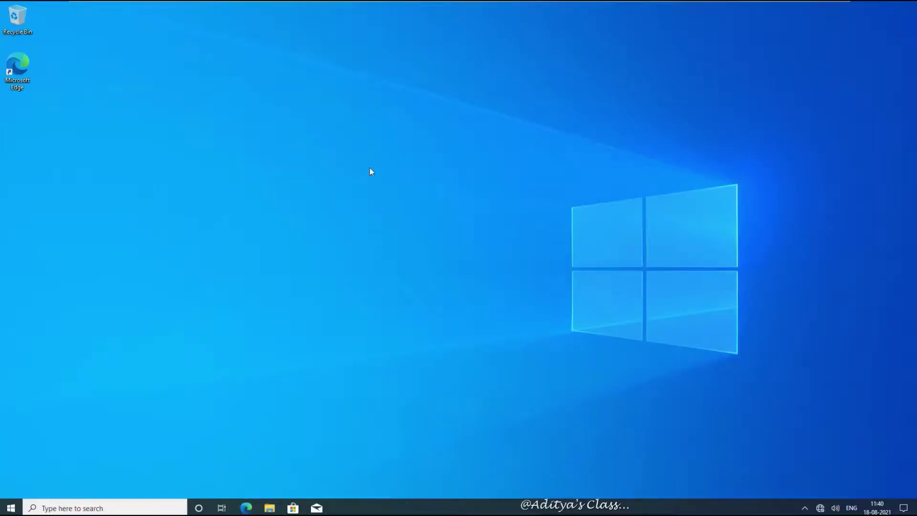
Step: Check the desktop icon settings under Personalize > Themes, then close Settings
{"action": "right_click", "coordinate": [414, 122]}
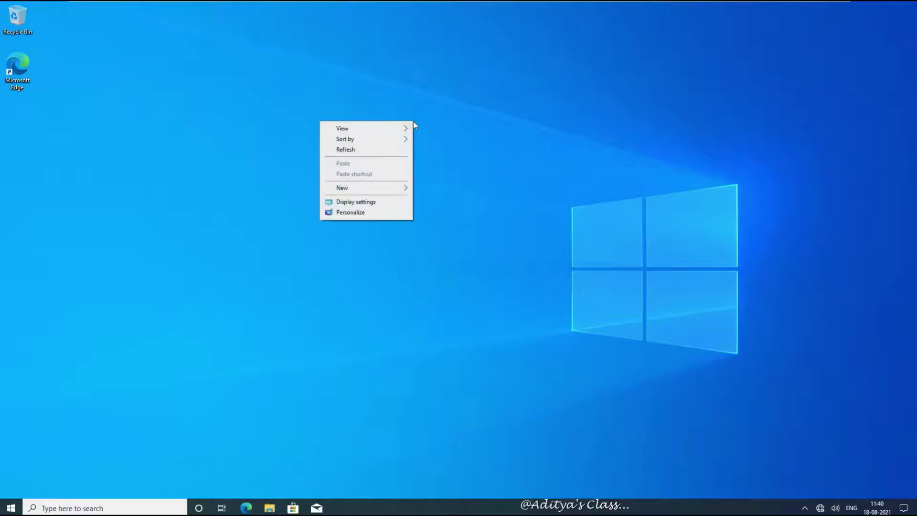
{"action": "left_click", "coordinate": [383, 201]}
{"action": "right_click", "coordinate": [447, 154]}
{"action": "left_click", "coordinate": [405, 246]}
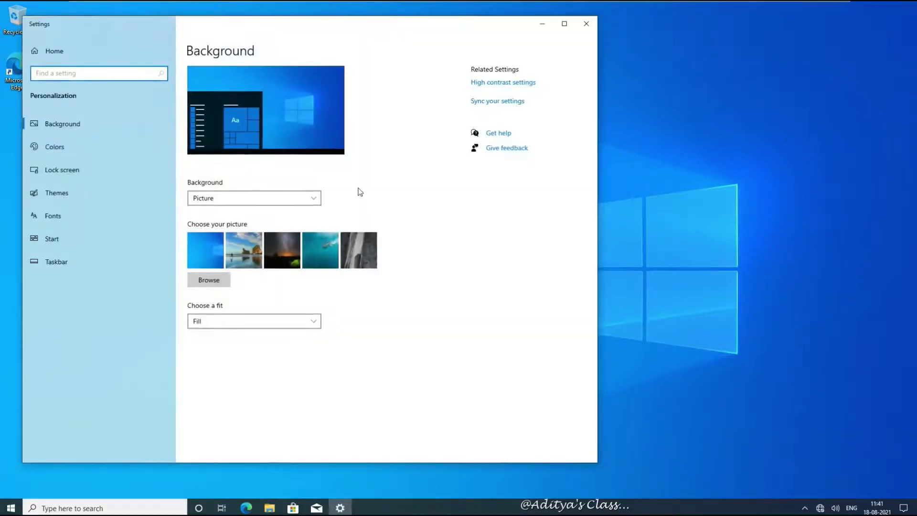
{"action": "left_click", "coordinate": [61, 199]}
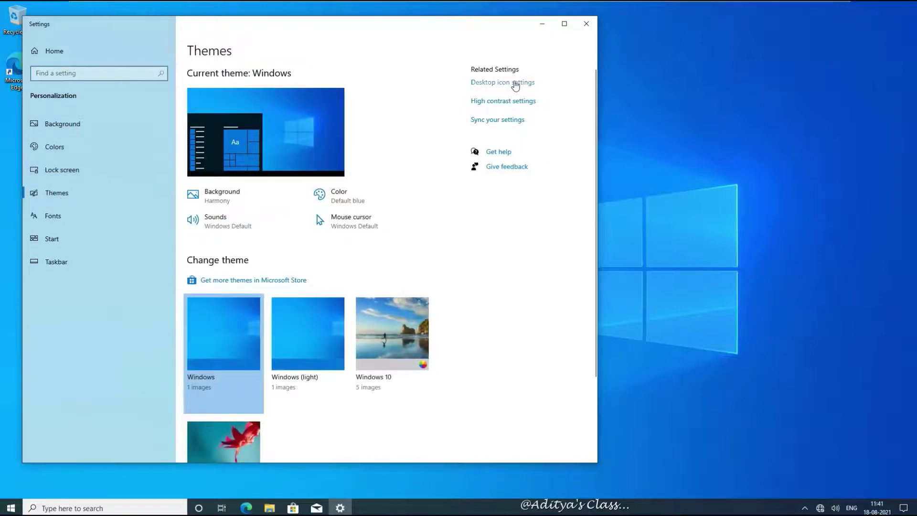
{"action": "left_click", "coordinate": [515, 82]}
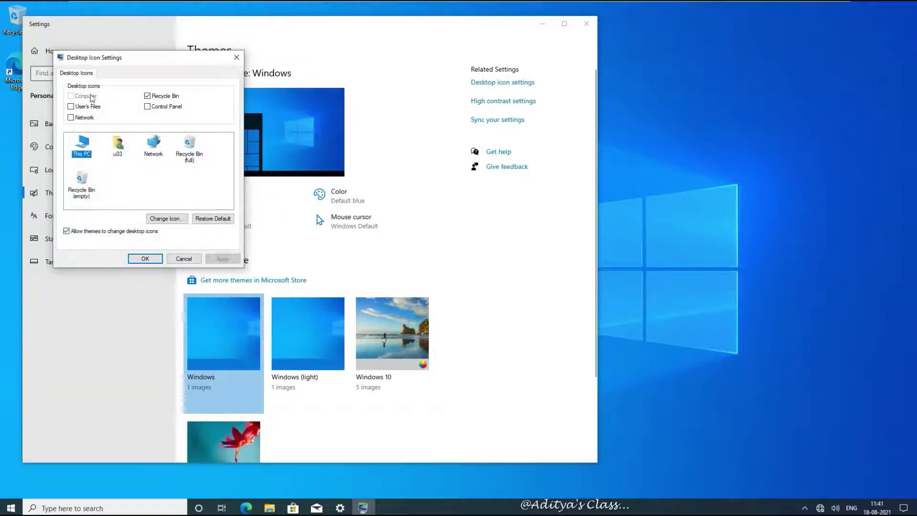
{"action": "left_click", "coordinate": [145, 259]}
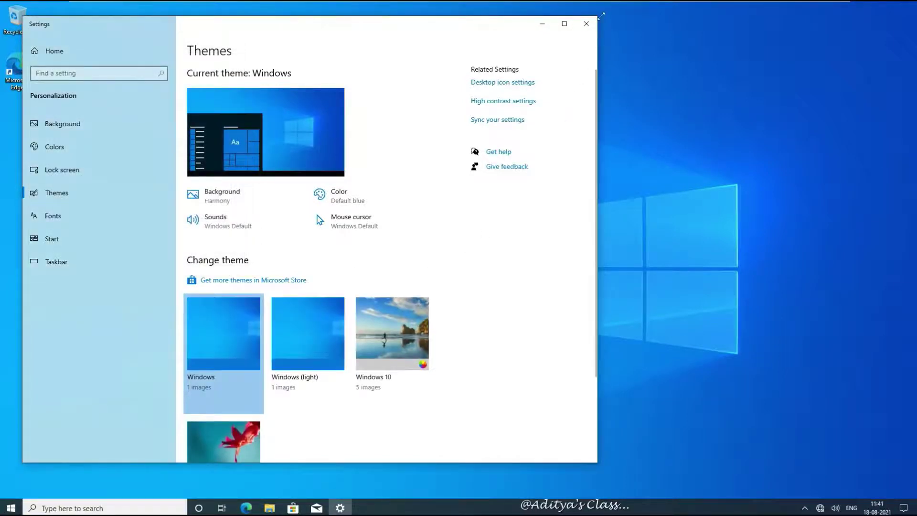
{"action": "left_click", "coordinate": [587, 23]}
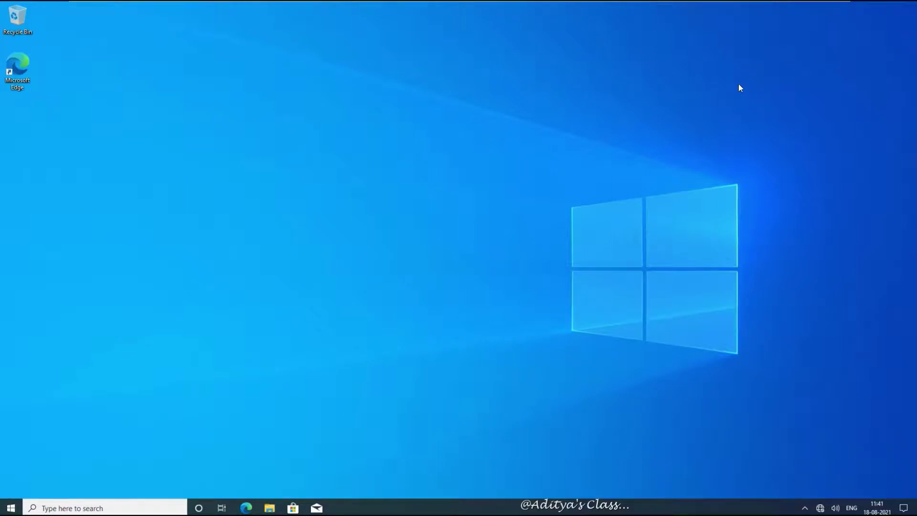
Step: Sign the second user out of Client01 and return to Server01
{"action": "left_click", "coordinate": [11, 509]}
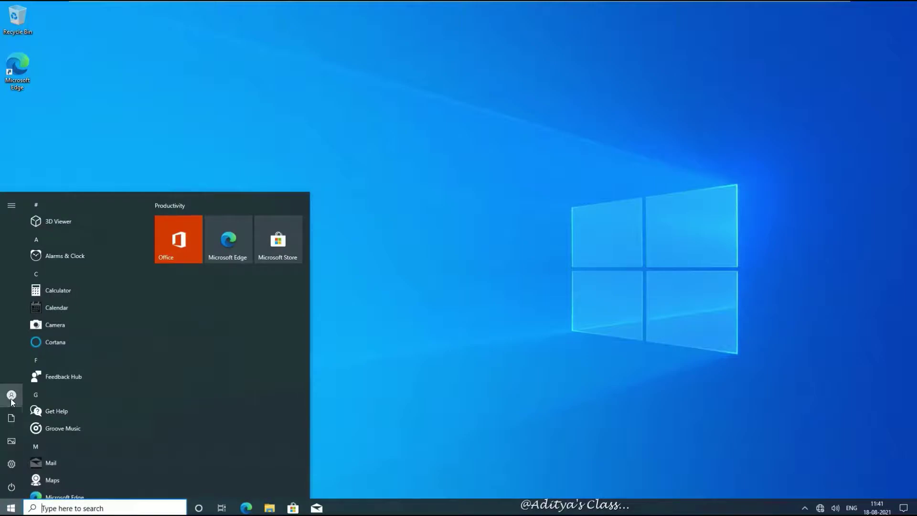
{"action": "left_click", "coordinate": [12, 396]}
{"action": "left_click", "coordinate": [37, 351]}
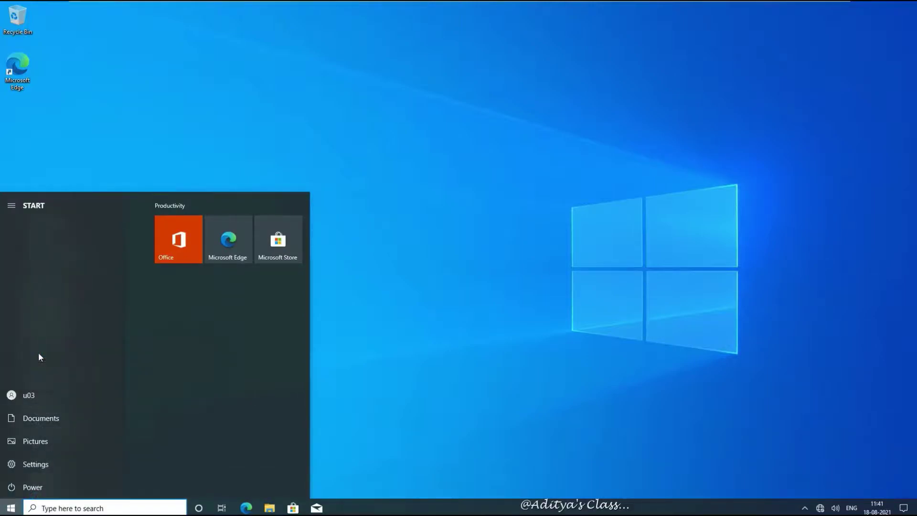
{"action": "mouse_move", "coordinate": [692, 7]}
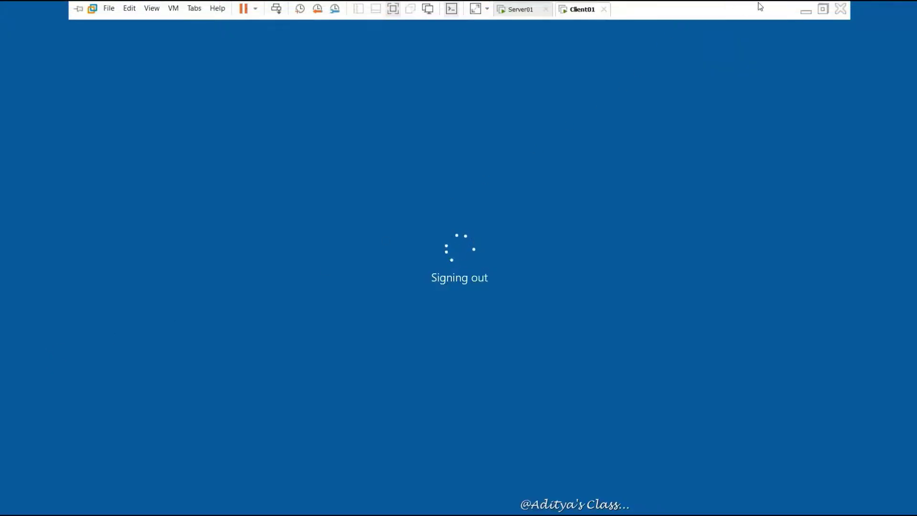
{"action": "left_click", "coordinate": [525, 10]}
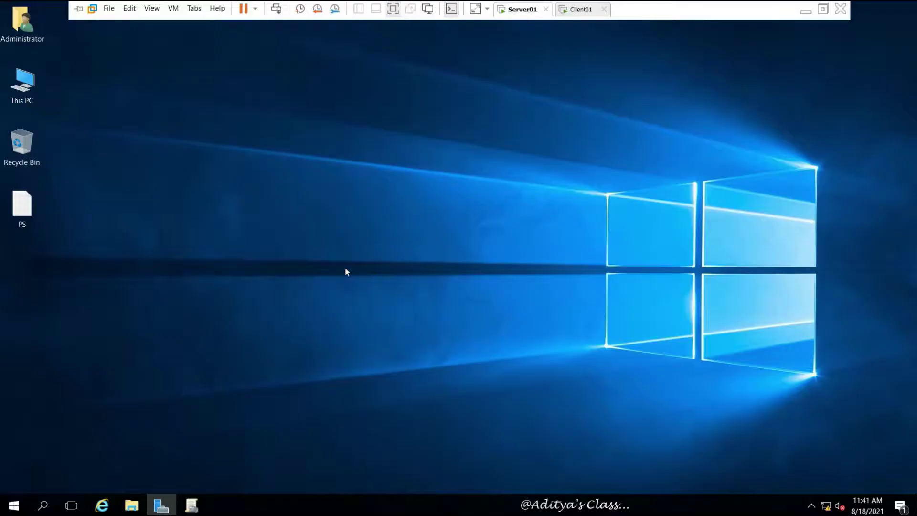
Step: Show India.com's Group Policy Objects container in Group Policy Management
{"action": "left_click", "coordinate": [192, 505]}
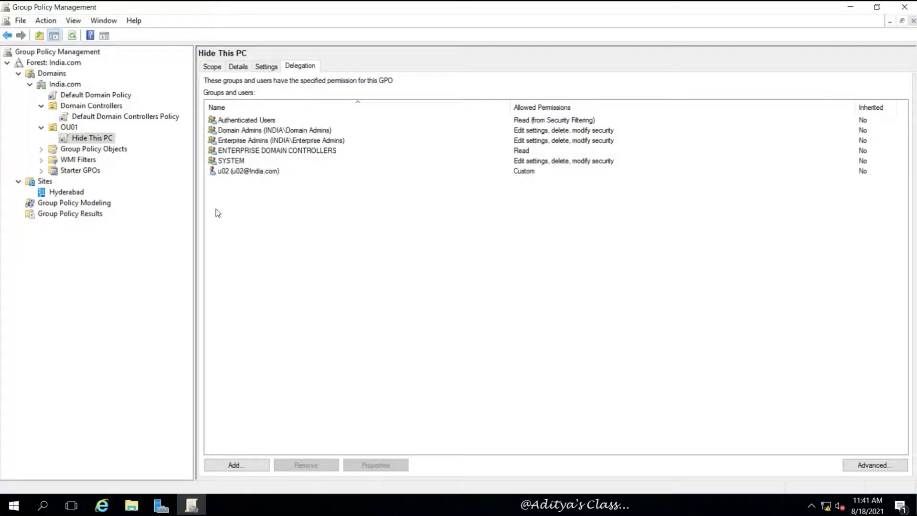
{"action": "left_click", "coordinate": [230, 173]}
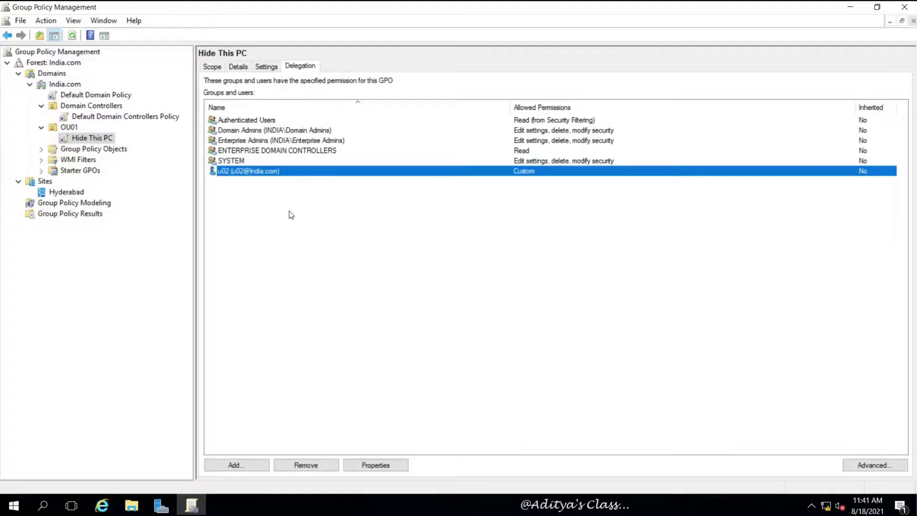
{"action": "left_click", "coordinate": [75, 127]}
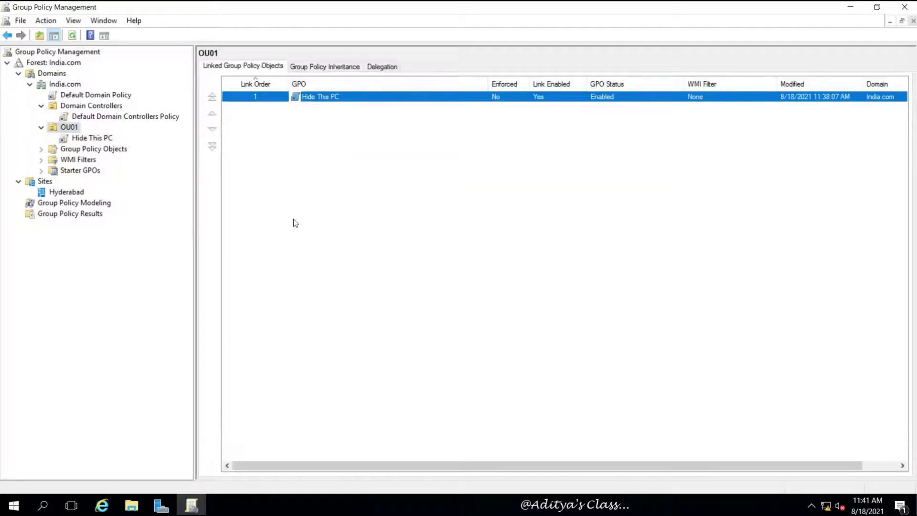
{"action": "left_click", "coordinate": [30, 85]}
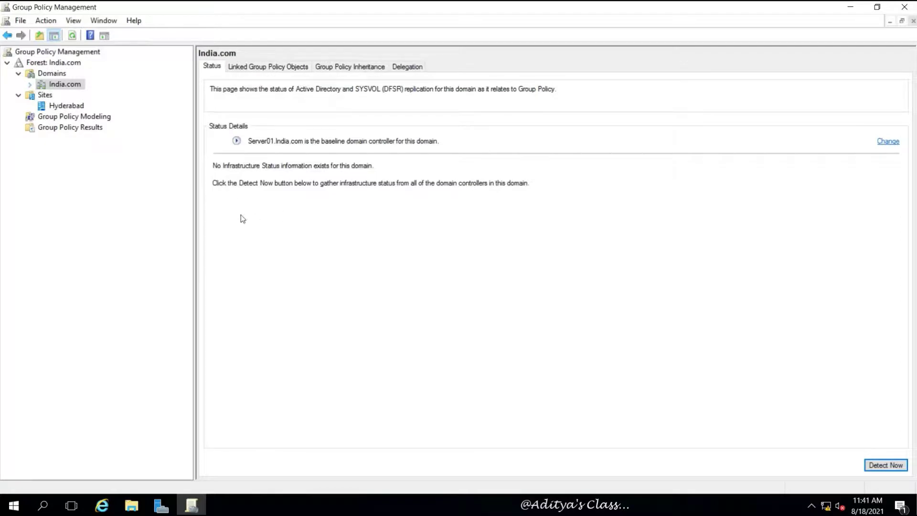
{"action": "left_click", "coordinate": [31, 85]}
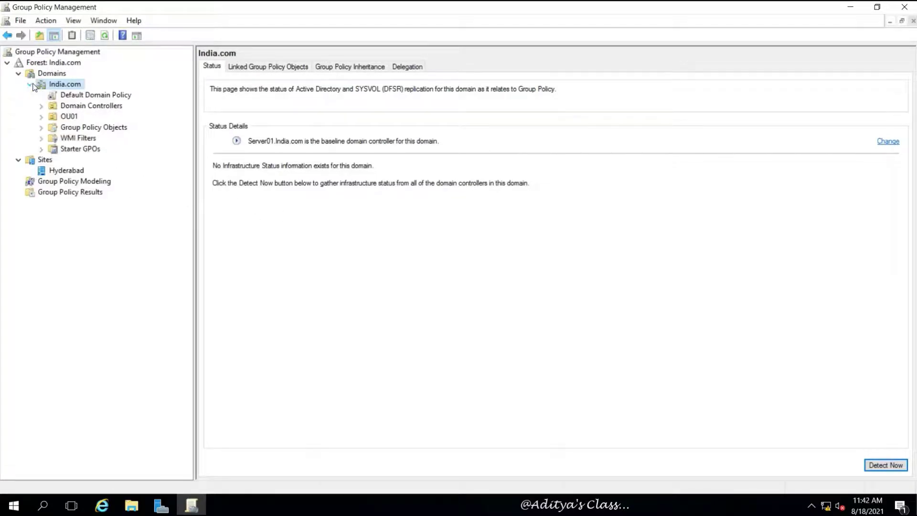
{"action": "left_click", "coordinate": [82, 126]}
{"action": "left_click", "coordinate": [41, 128]}
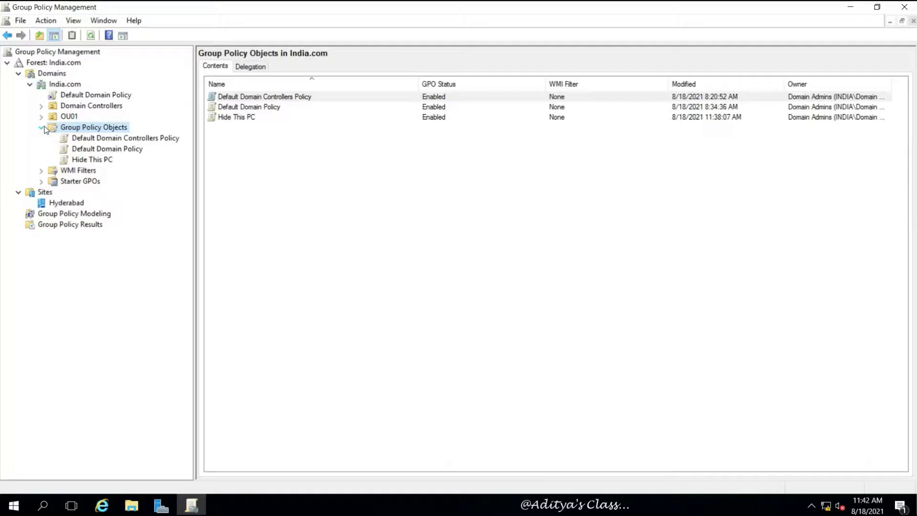
Step: Create a new GPO named Welcome Script under Group Policy Objects
{"action": "right_click", "coordinate": [125, 129]}
{"action": "left_click", "coordinate": [173, 133]}
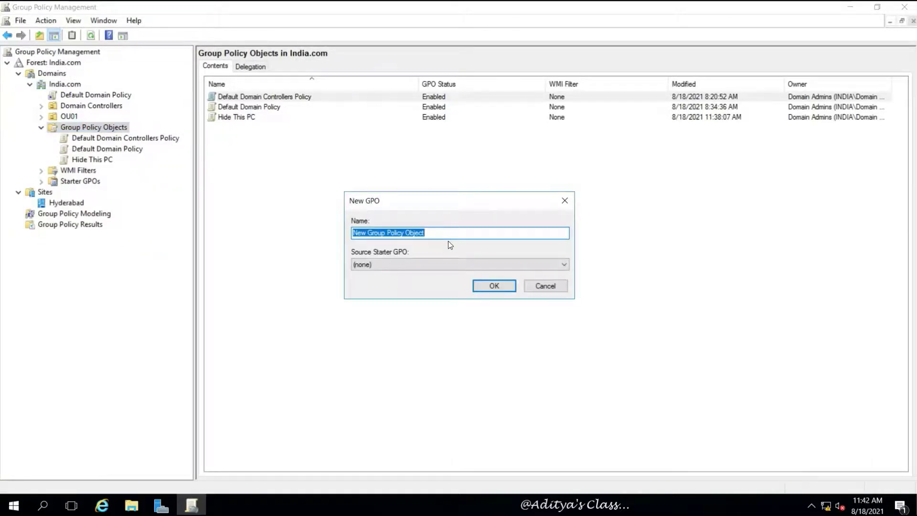
{"action": "type", "text": "Welcome Script"}
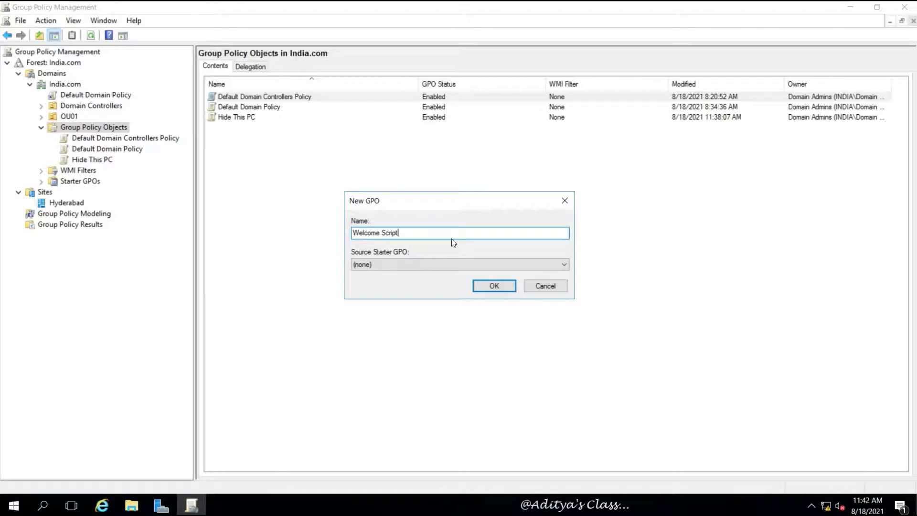
{"action": "left_click", "coordinate": [489, 285]}
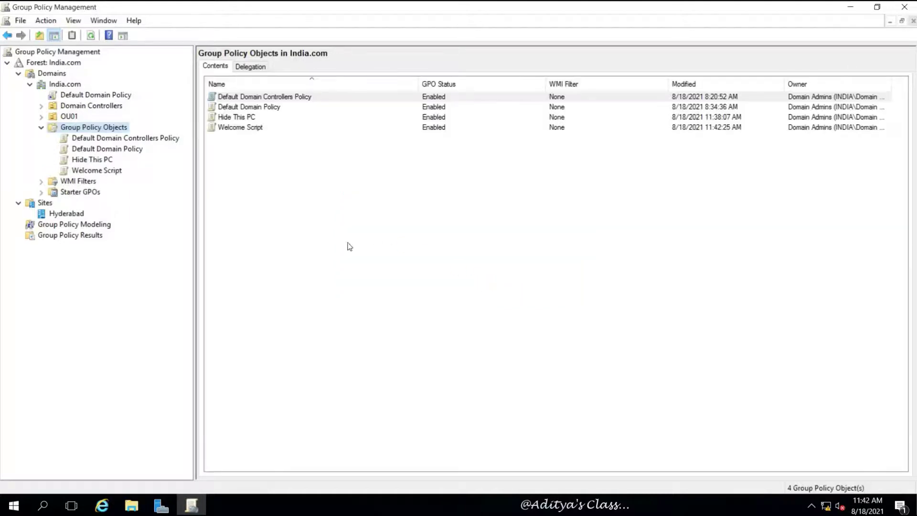
Step: Open the Welcome Script GPO in the policy editor, then close the editor
{"action": "left_click", "coordinate": [245, 129]}
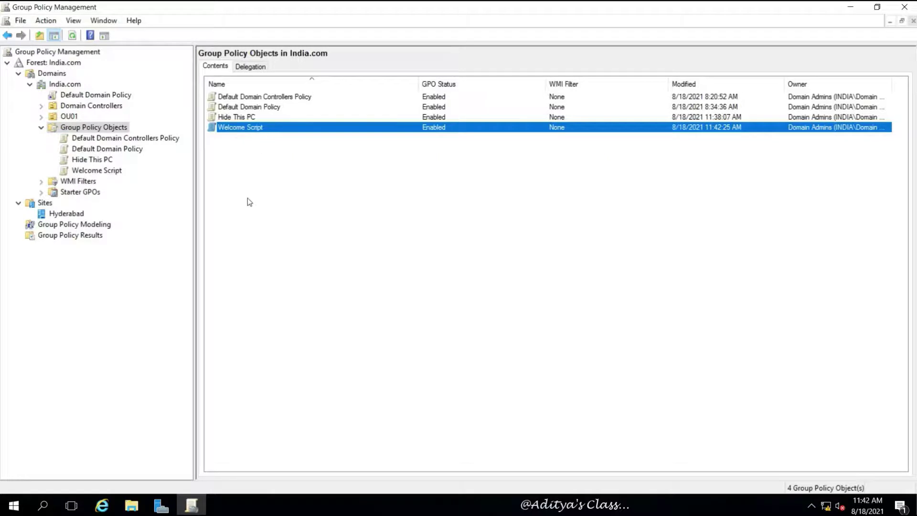
{"action": "right_click", "coordinate": [244, 129]}
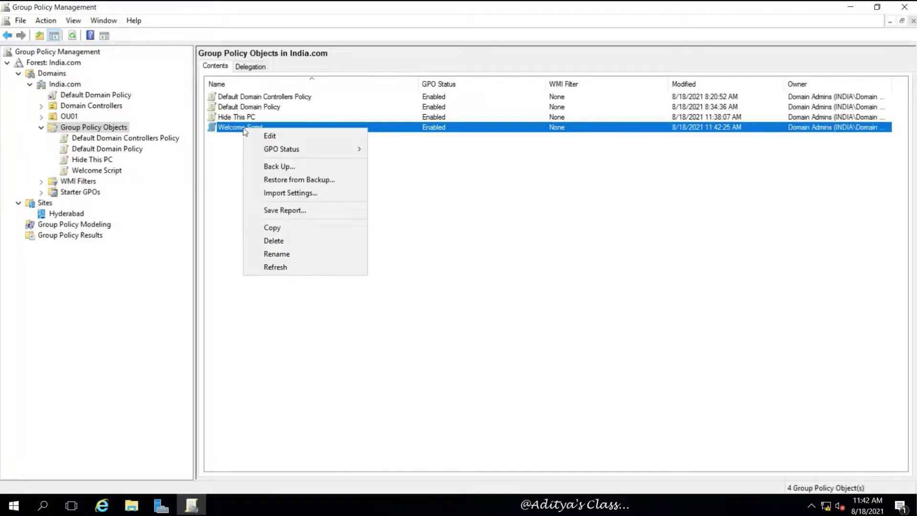
{"action": "left_click", "coordinate": [279, 135]}
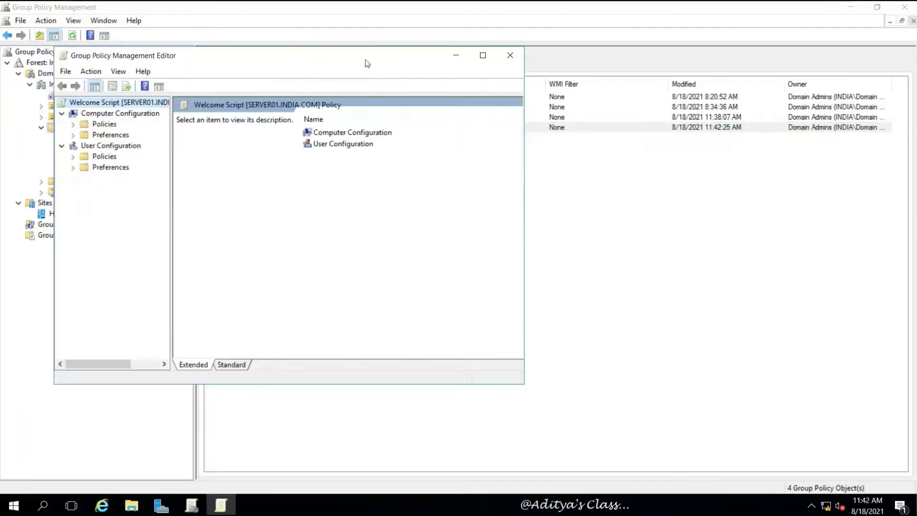
{"action": "double_click", "coordinate": [366, 61]}
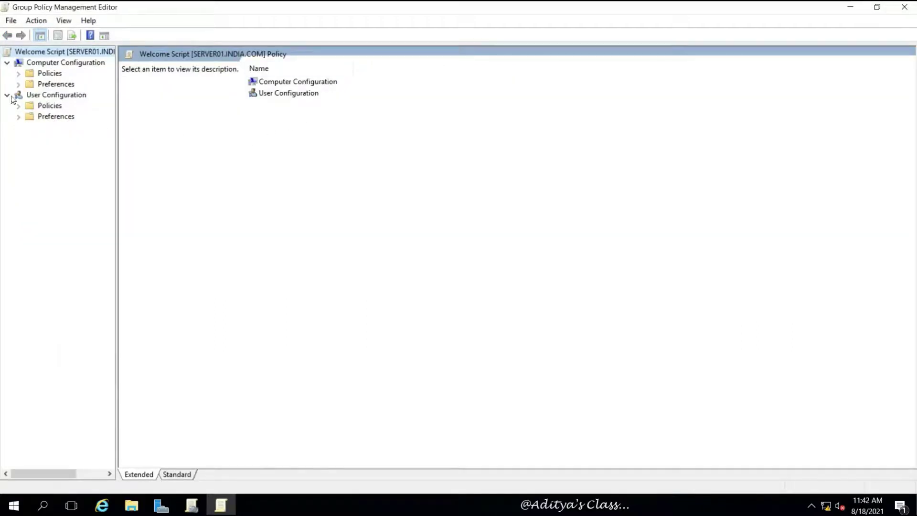
{"action": "left_click", "coordinate": [904, 11]}
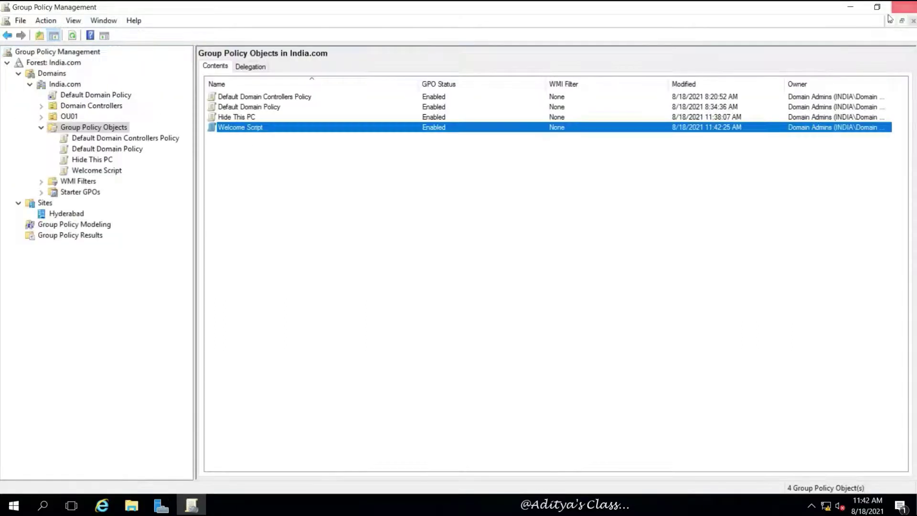
Step: Create and open a new folder named Spt on Local Disk (C:)
{"action": "left_click", "coordinate": [850, 8]}
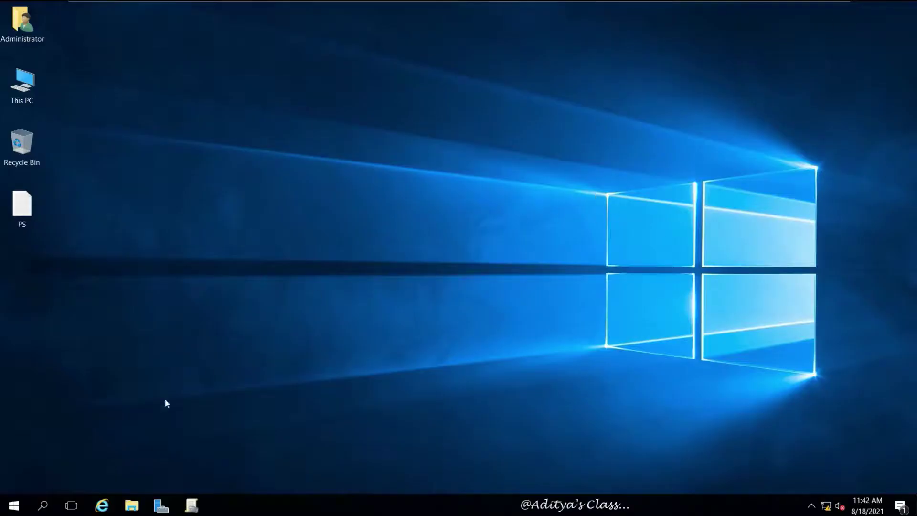
{"action": "double_click", "coordinate": [21, 82]}
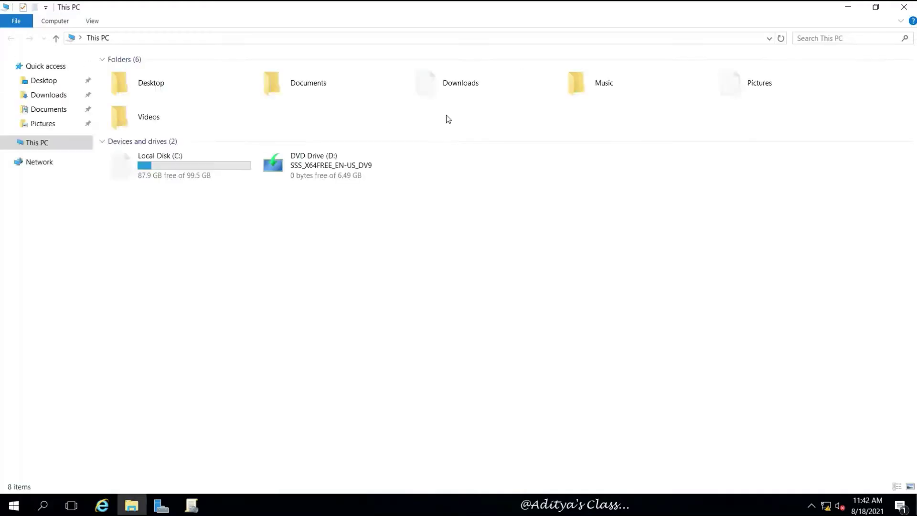
{"action": "double_click", "coordinate": [163, 165]}
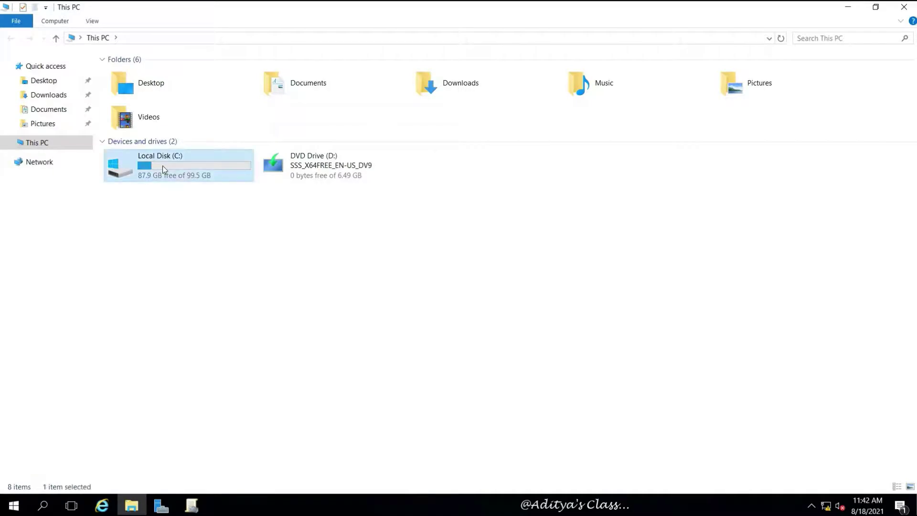
{"action": "right_click", "coordinate": [180, 179]}
{"action": "mouse_move", "coordinate": [225, 293]}
{"action": "left_click", "coordinate": [344, 296]}
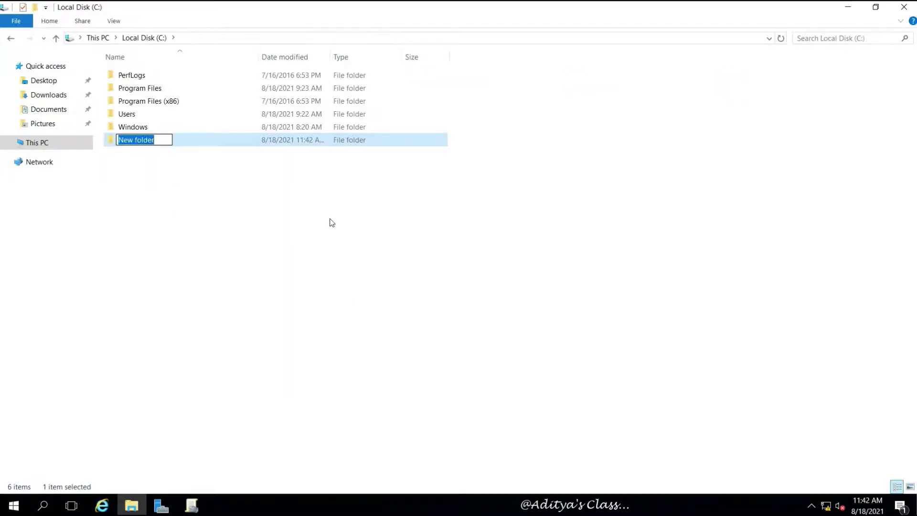
{"action": "type", "text": "Spt"}
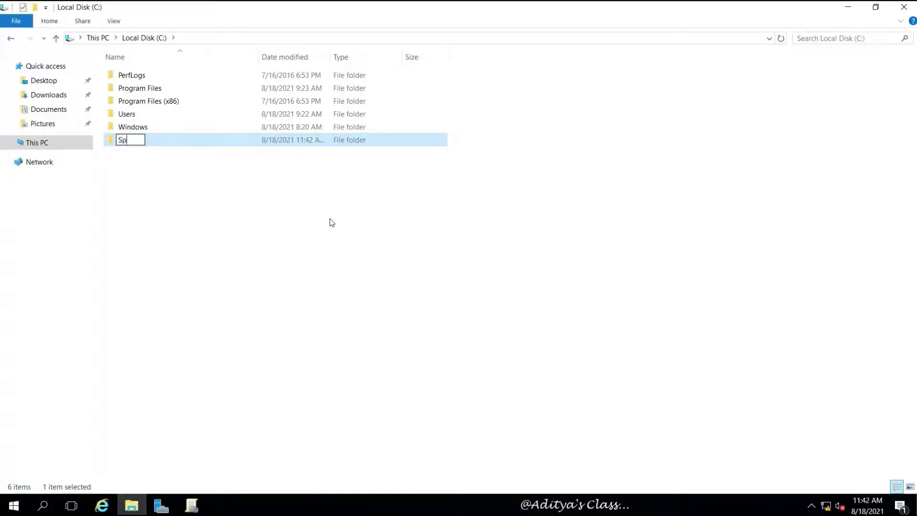
{"action": "left_click", "coordinate": [137, 219]}
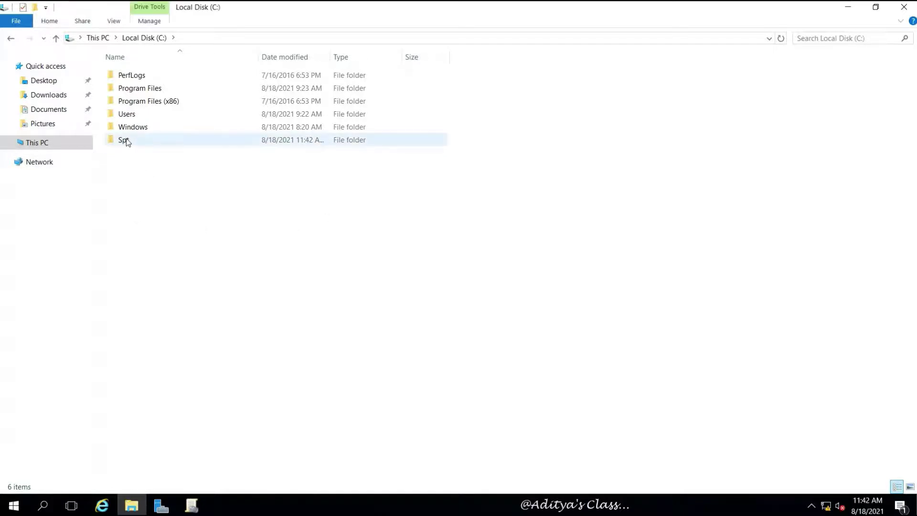
{"action": "double_click", "coordinate": [125, 140]}
Step: Create a text document in Spt containing wscript.echo"Welcome to India.com Domain." in Notepad
{"action": "right_click", "coordinate": [283, 118]}
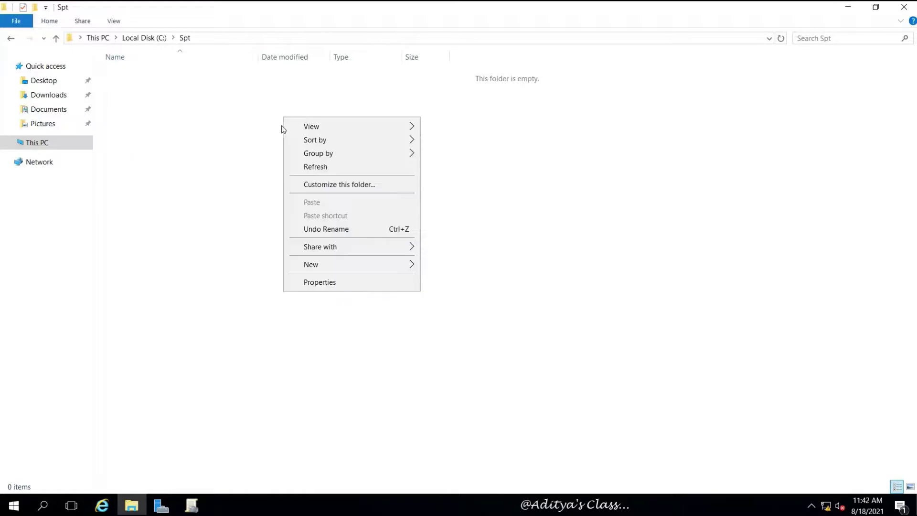
{"action": "mouse_move", "coordinate": [406, 264]}
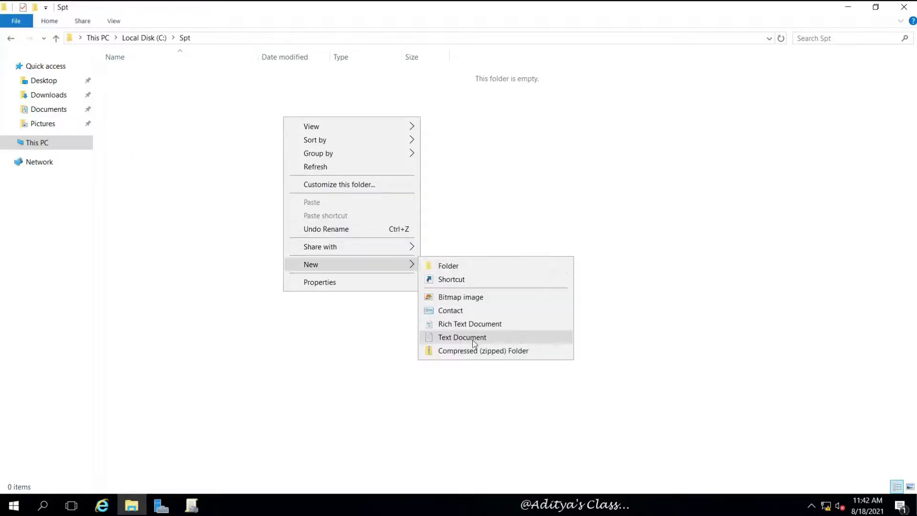
{"action": "left_click", "coordinate": [472, 340]}
{"action": "left_click", "coordinate": [225, 175]}
{"action": "double_click", "coordinate": [117, 74]}
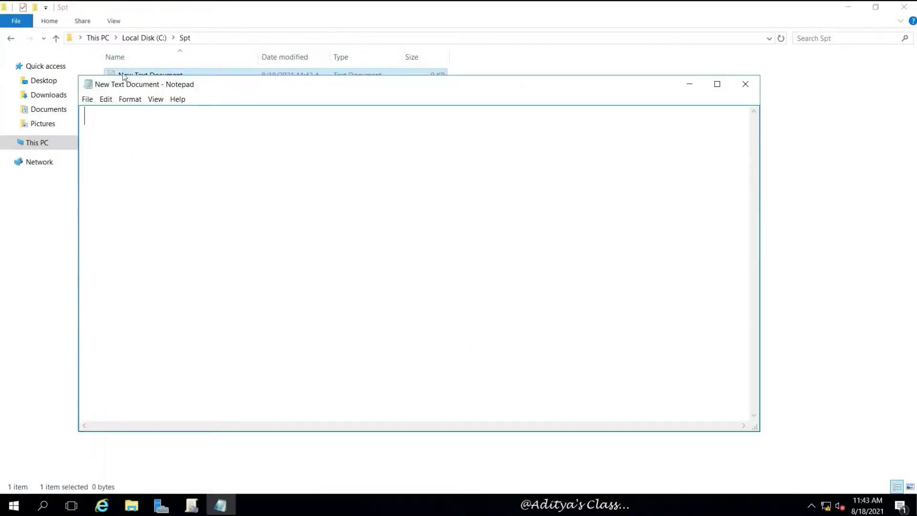
{"action": "type", "text": "wsc"}
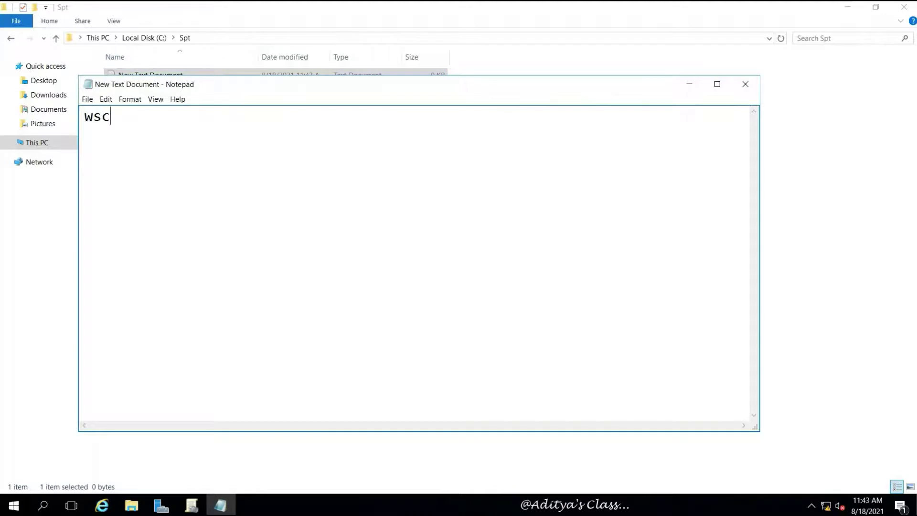
{"action": "type", "text": "ript.ech"}
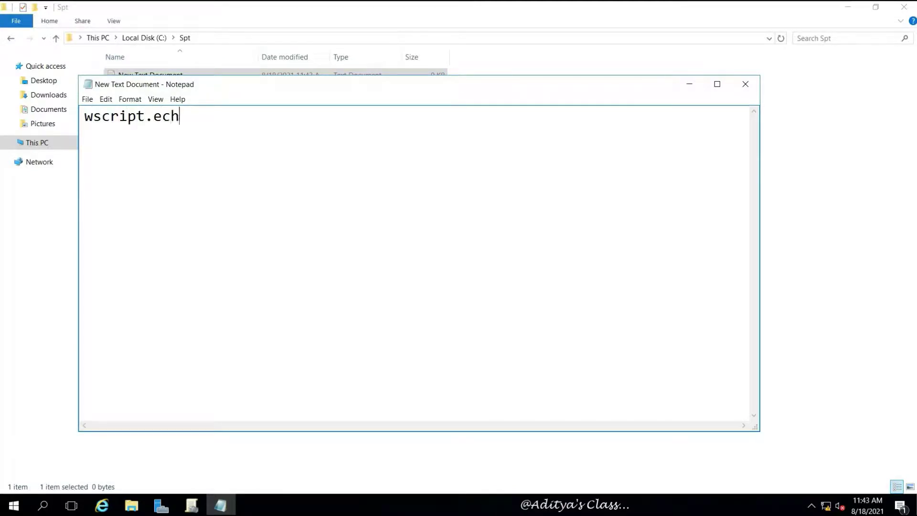
{"action": "type", "text": "o\"Welcome to India.com Domain"}
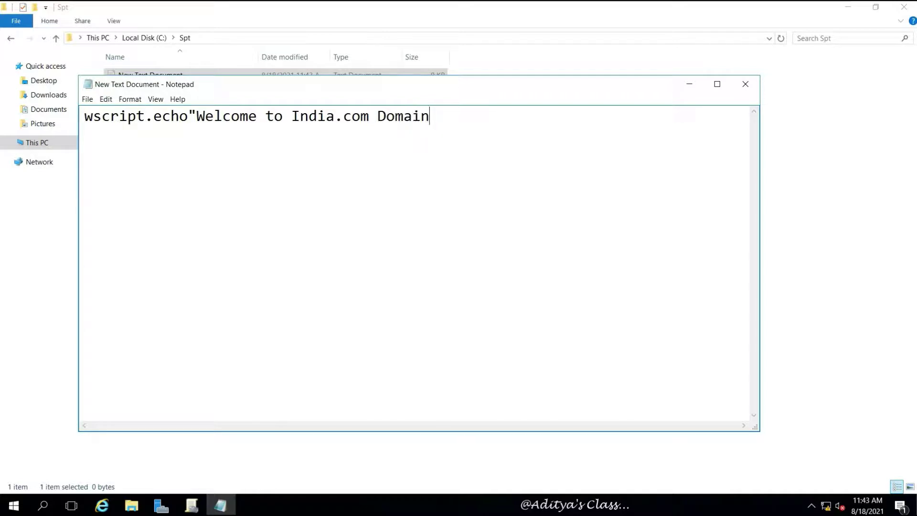
{"action": "type", "text": "\""}
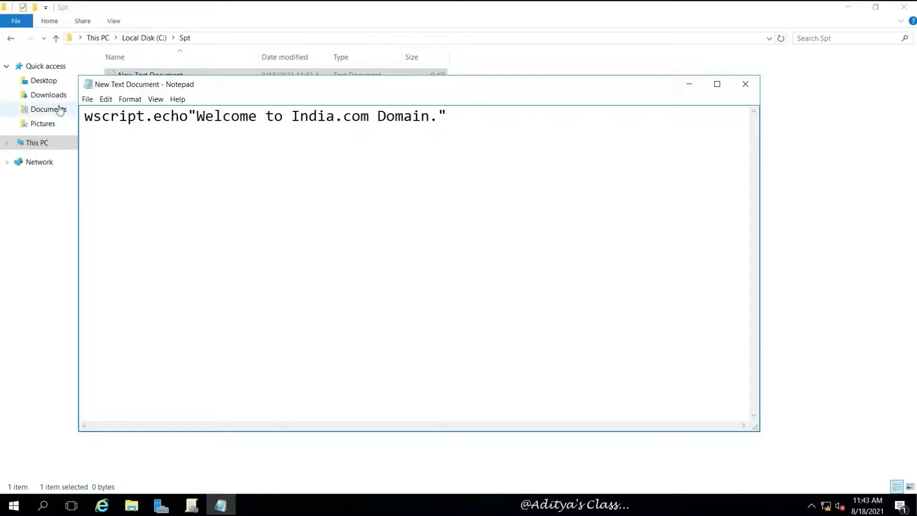
{"action": "left_click", "coordinate": [87, 99]}
Step: Save the script as Logon.vbs with type All Files, then close Notepad
{"action": "left_click", "coordinate": [117, 148]}
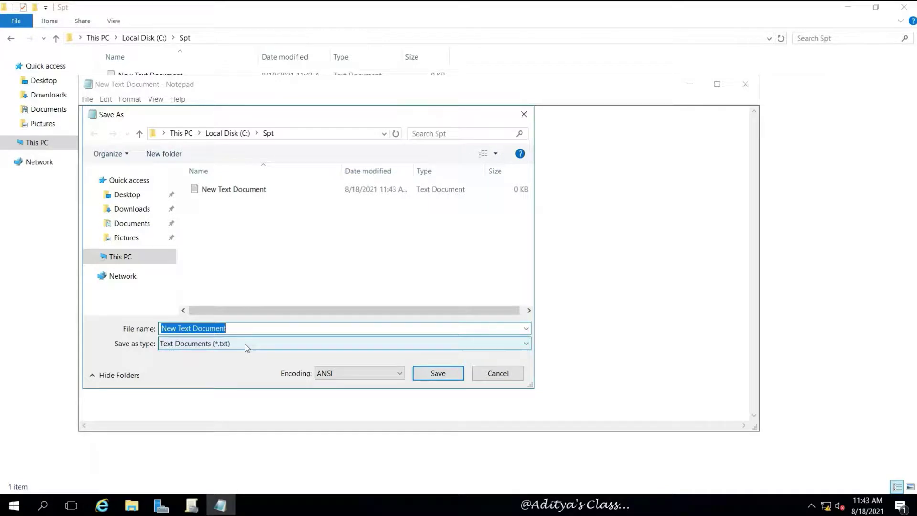
{"action": "type", "text": "Logon.vbs"}
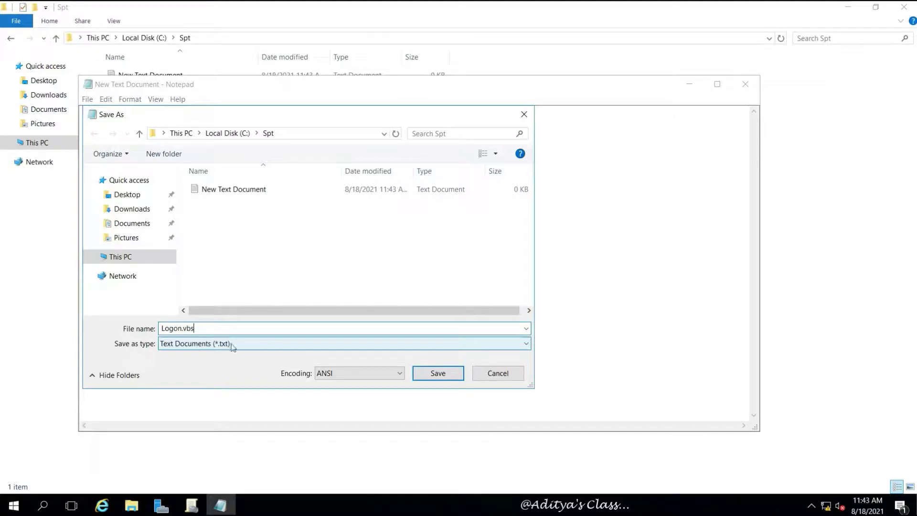
{"action": "left_click_drag", "start_coordinate": [205, 330], "coordinate": [146, 329]}
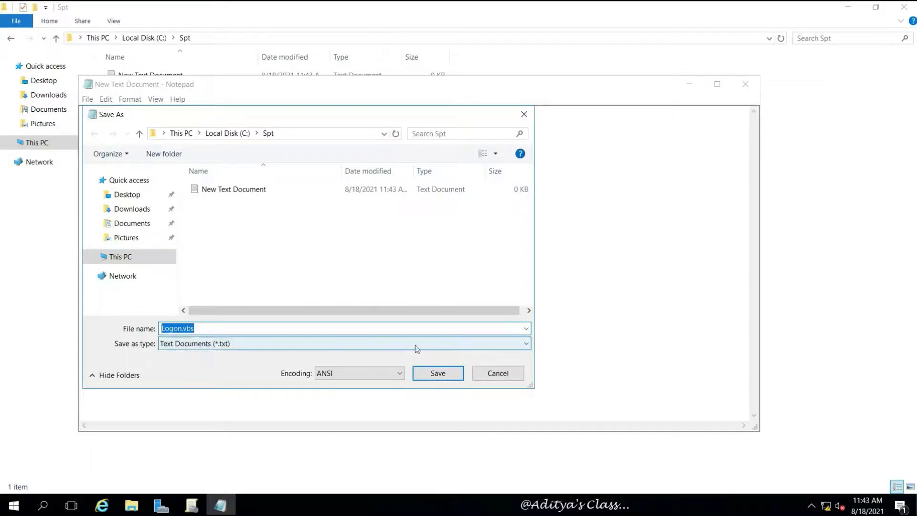
{"action": "left_click", "coordinate": [481, 346]}
{"action": "left_click", "coordinate": [165, 364]}
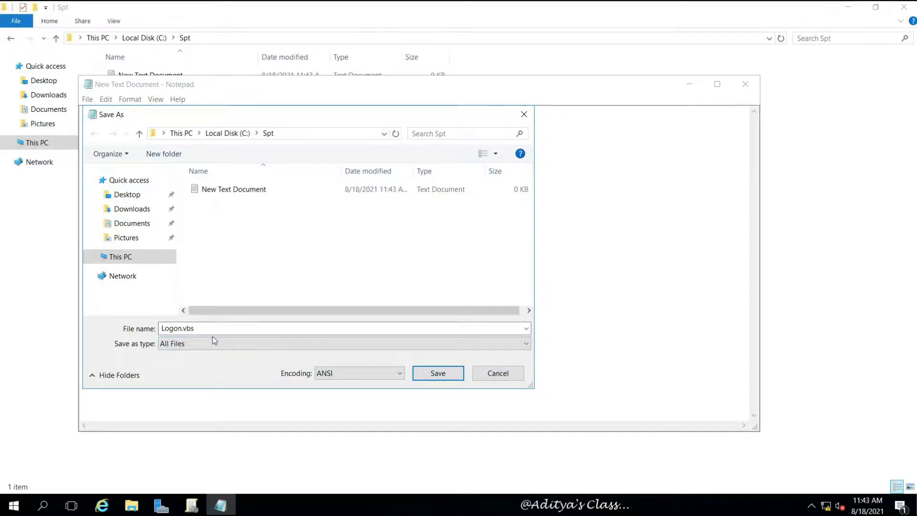
{"action": "left_click", "coordinate": [432, 370]}
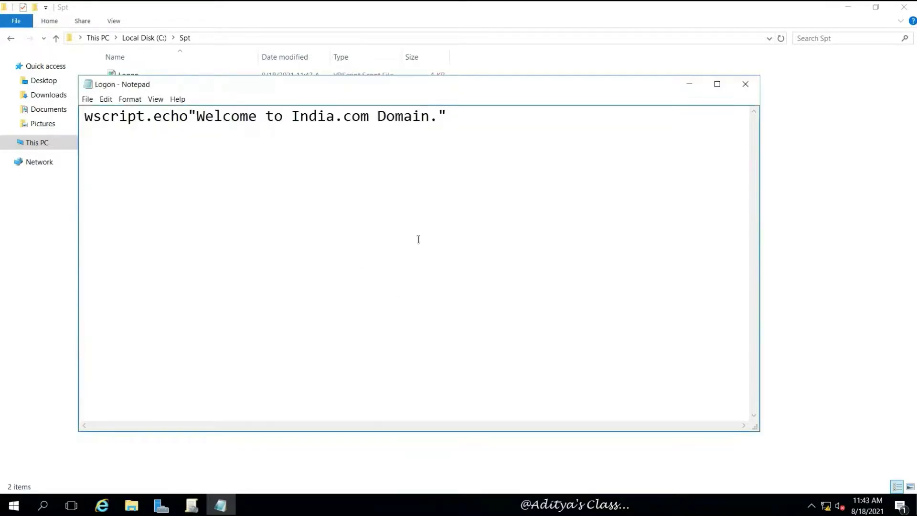
{"action": "left_click", "coordinate": [753, 85]}
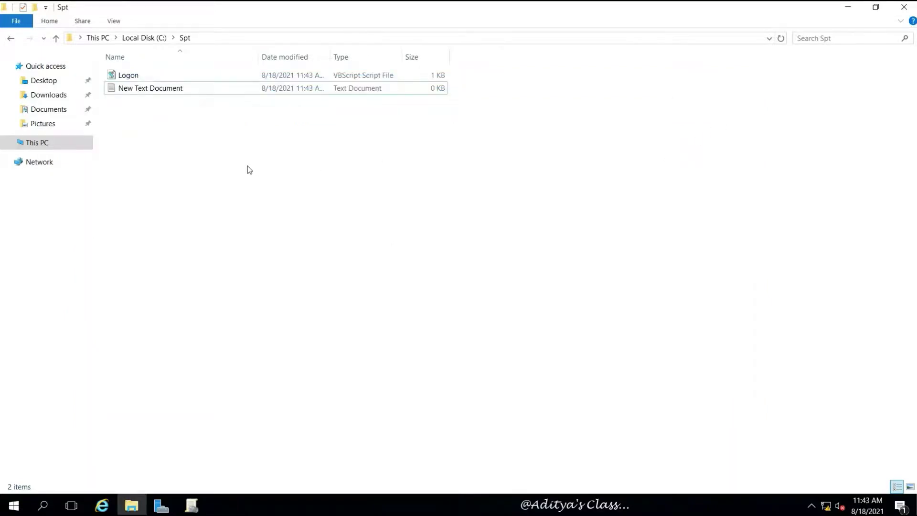
Step: Test-run Logon.vbs, then delete the leftover New Text Document
{"action": "double_click", "coordinate": [123, 77]}
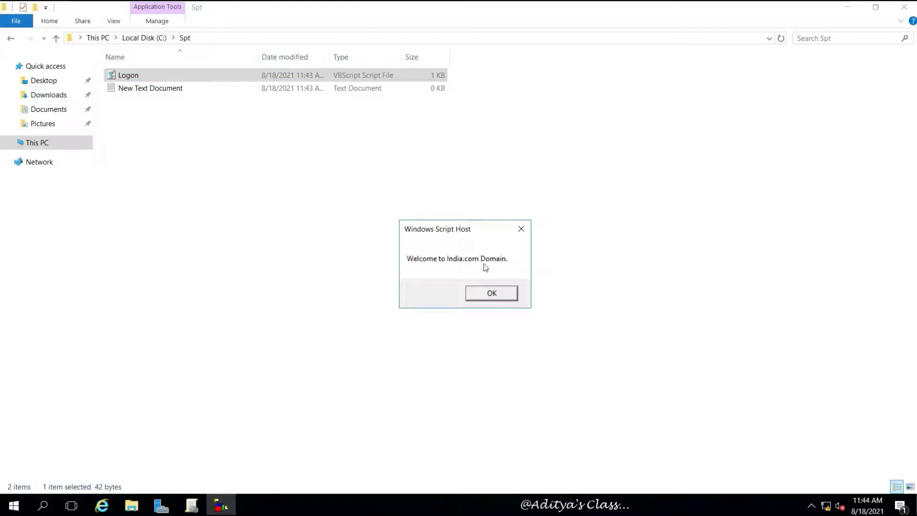
{"action": "left_click", "coordinate": [499, 294]}
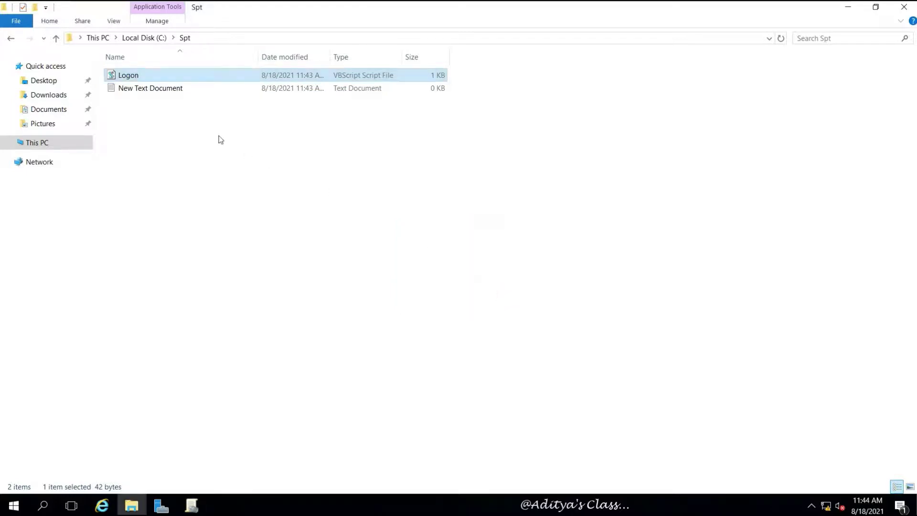
{"action": "left_click", "coordinate": [150, 89]}
{"action": "key", "text": "Delete"}
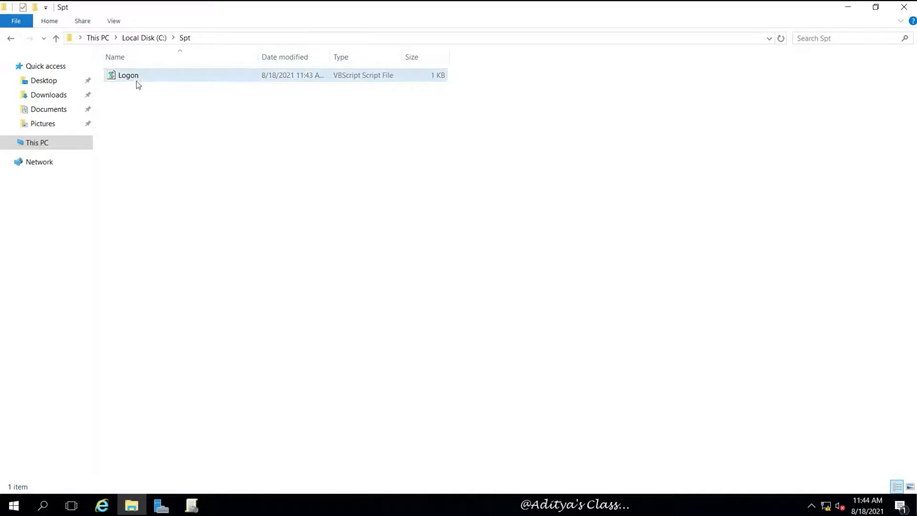
{"action": "left_click", "coordinate": [152, 42]}
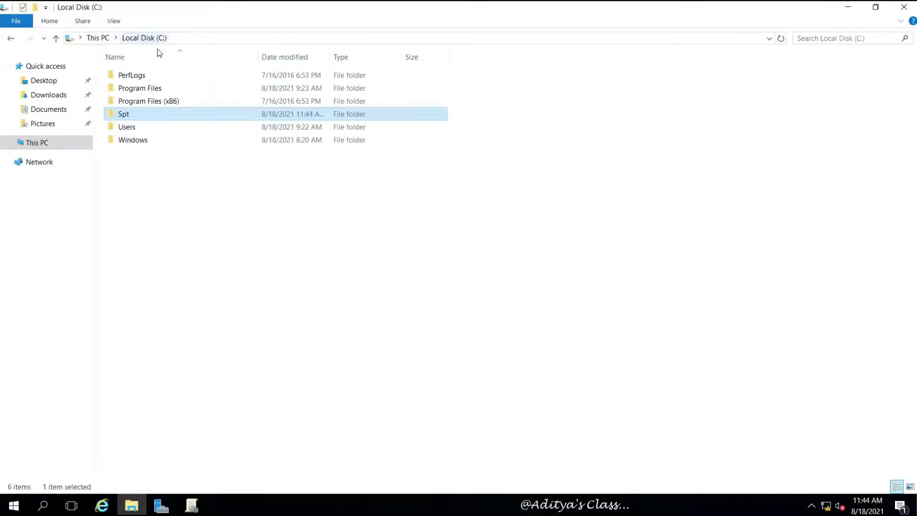
Step: Share the Spt folder through Advanced Sharing as Spt
{"action": "right_click", "coordinate": [121, 116]}
{"action": "left_click", "coordinate": [153, 337]}
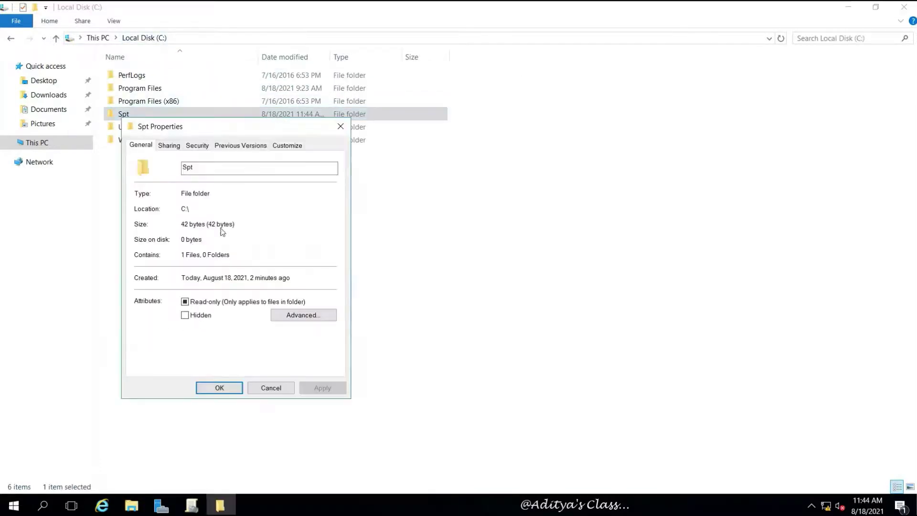
{"action": "left_click", "coordinate": [176, 145]}
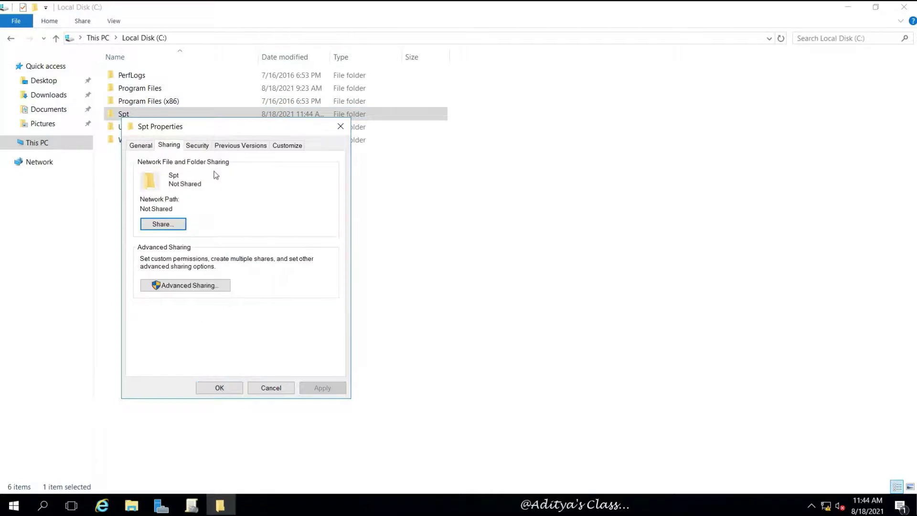
{"action": "left_click", "coordinate": [182, 284]}
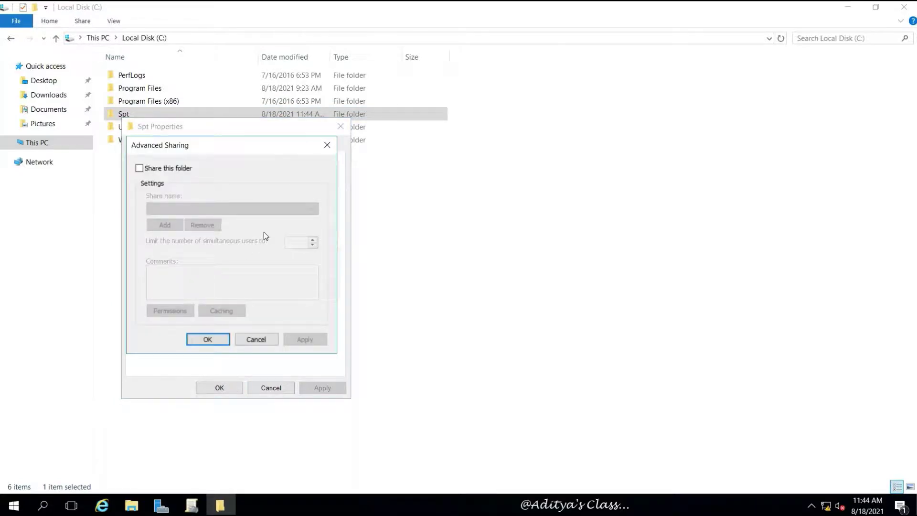
{"action": "left_click", "coordinate": [139, 168]}
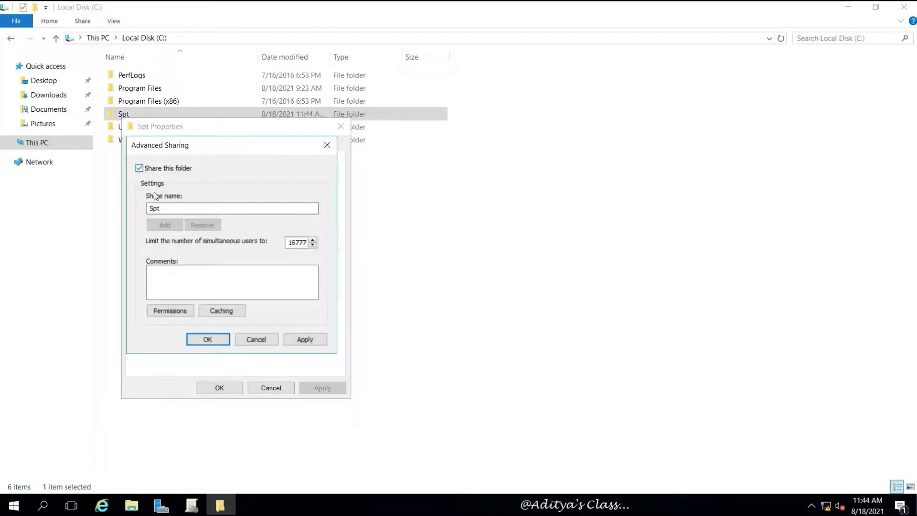
{"action": "left_click", "coordinate": [199, 340]}
Step: Copy the network path \\SERVER01\Spt and close the folder properties
{"action": "left_click_drag", "start_coordinate": [196, 207], "coordinate": [137, 209]}
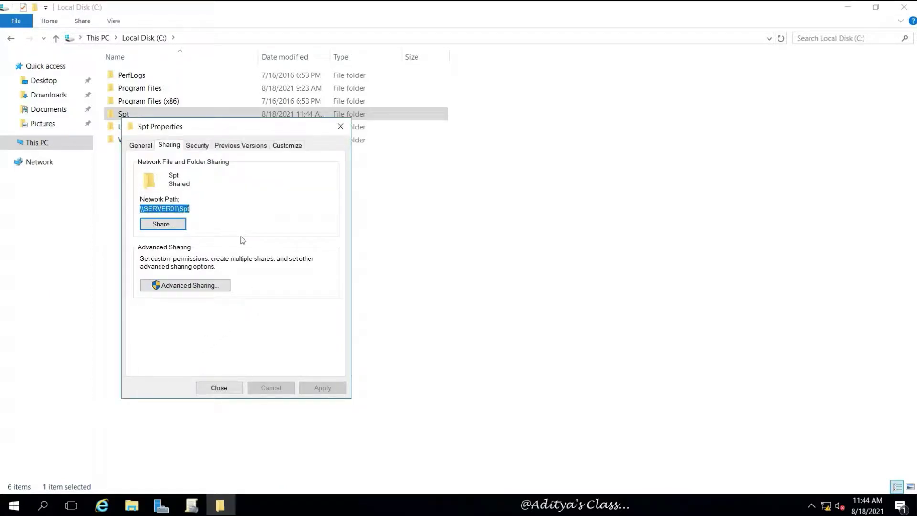
{"action": "right_click", "coordinate": [178, 207]}
{"action": "left_click", "coordinate": [215, 241]}
{"action": "left_click", "coordinate": [219, 388]}
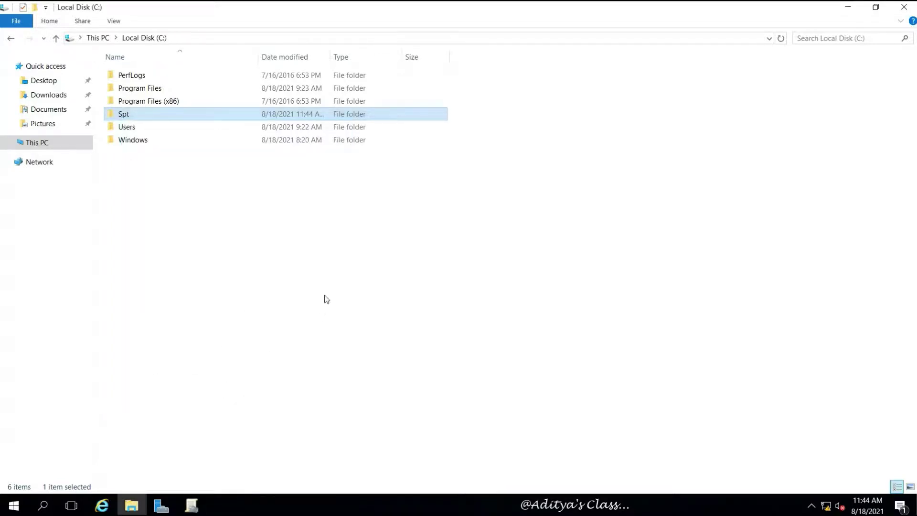
Step: Open the Welcome Script GPO in a maximized Group Policy Management Editor
{"action": "left_click", "coordinate": [903, 7]}
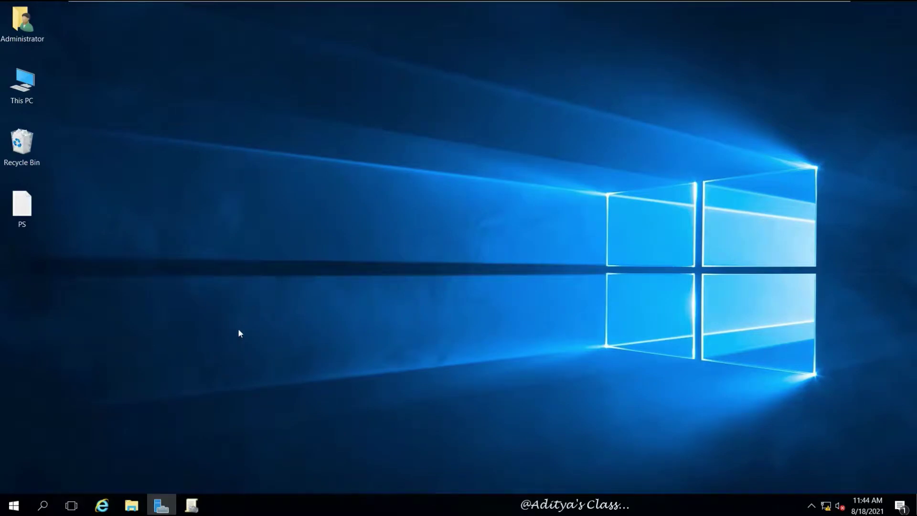
{"action": "left_click", "coordinate": [193, 507]}
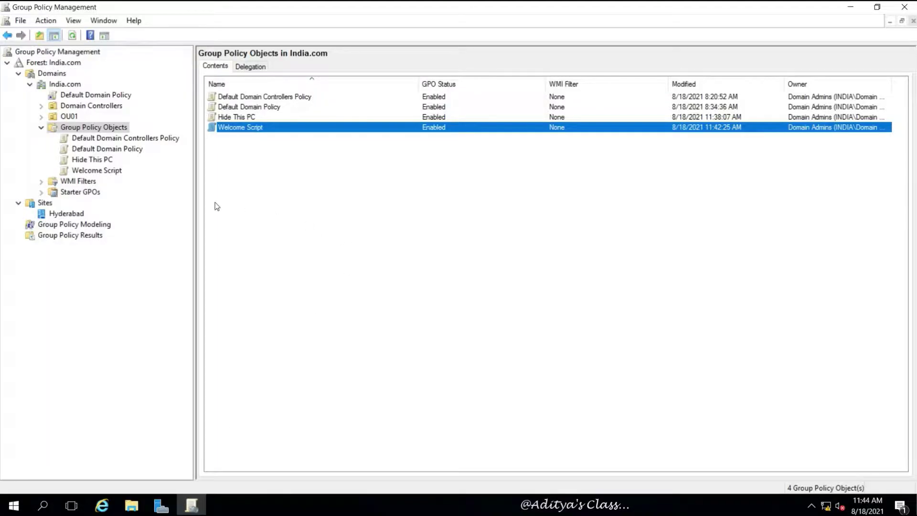
{"action": "right_click", "coordinate": [258, 132]}
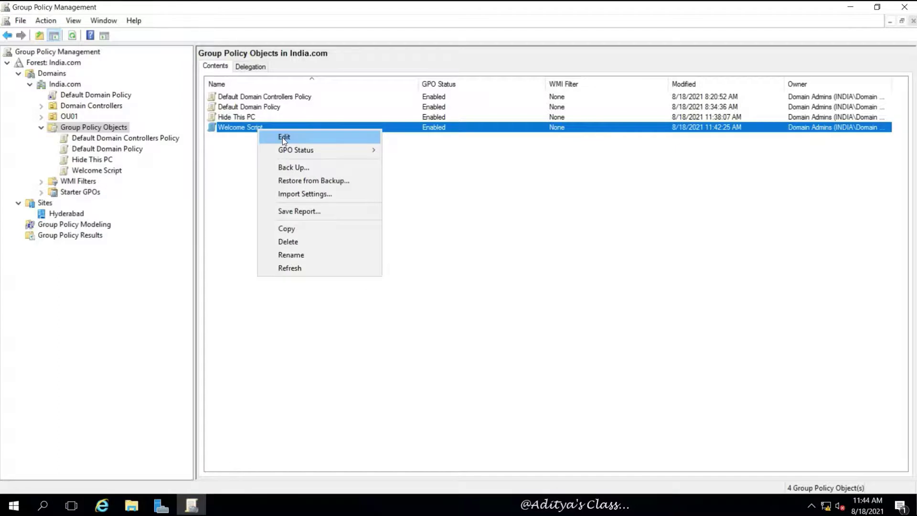
{"action": "left_click", "coordinate": [282, 136]}
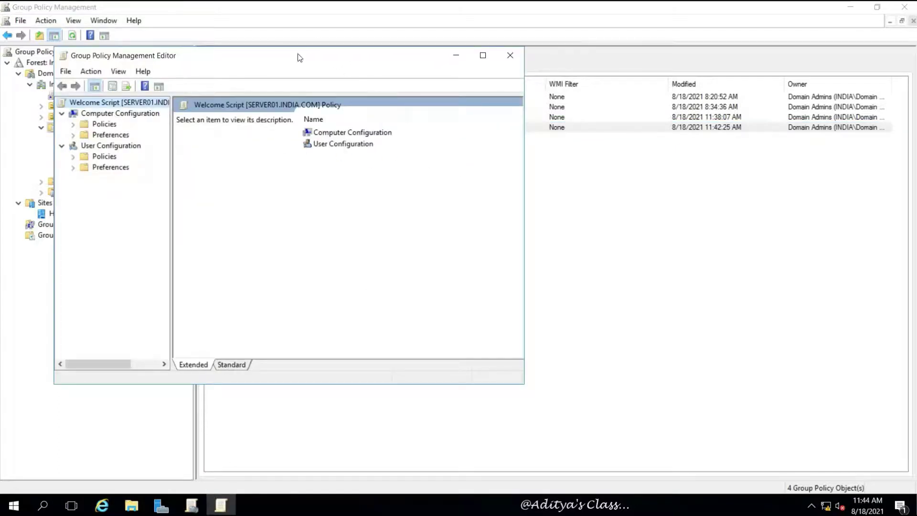
{"action": "double_click", "coordinate": [252, 55]}
{"action": "left_click_drag", "start_coordinate": [117, 124], "coordinate": [156, 127]}
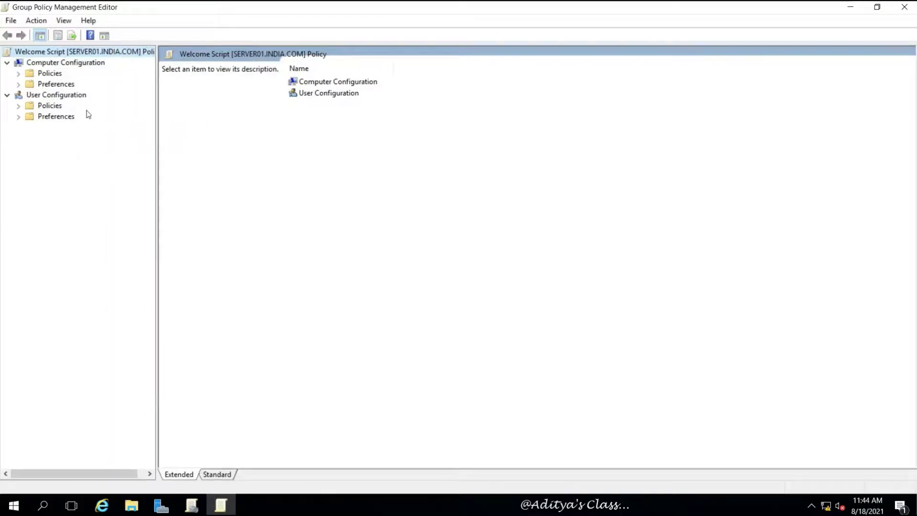
Step: Expand the computer and user Windows Settings and open the user Logon scripts properties
{"action": "left_click", "coordinate": [18, 74]}
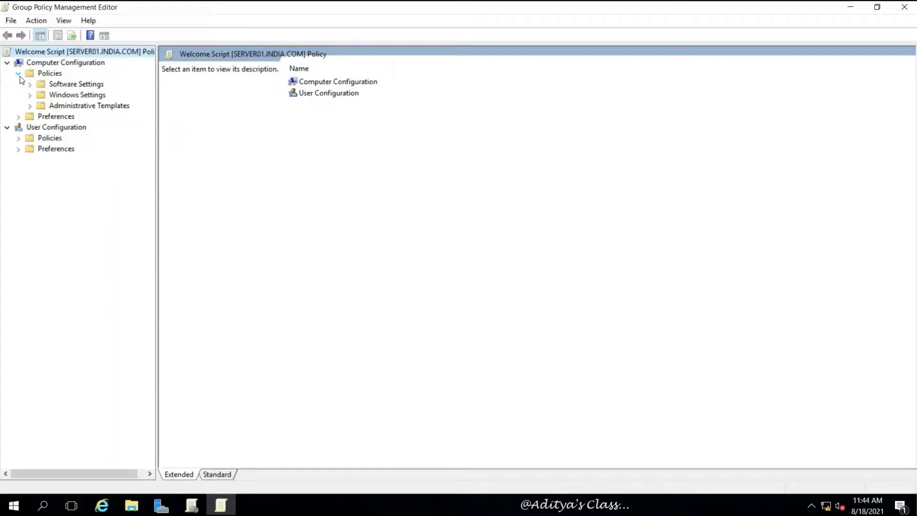
{"action": "left_click", "coordinate": [19, 139]}
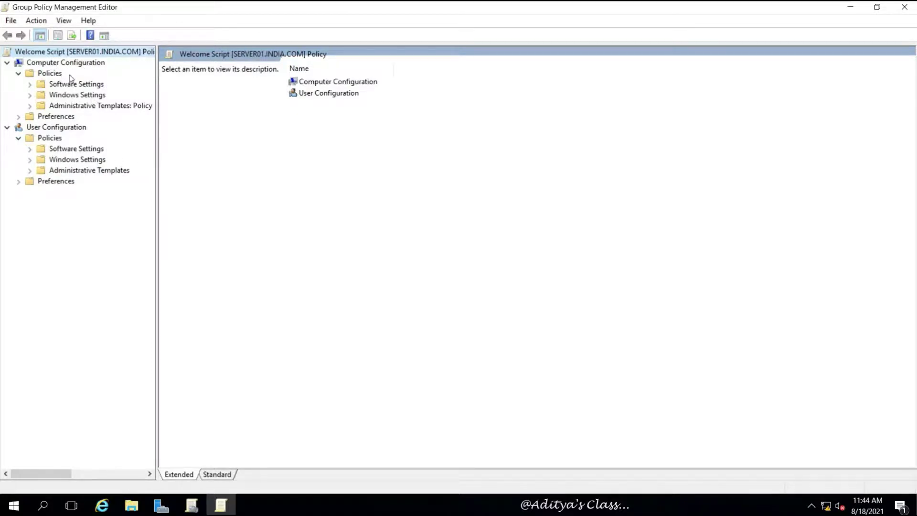
{"action": "double_click", "coordinate": [82, 98]}
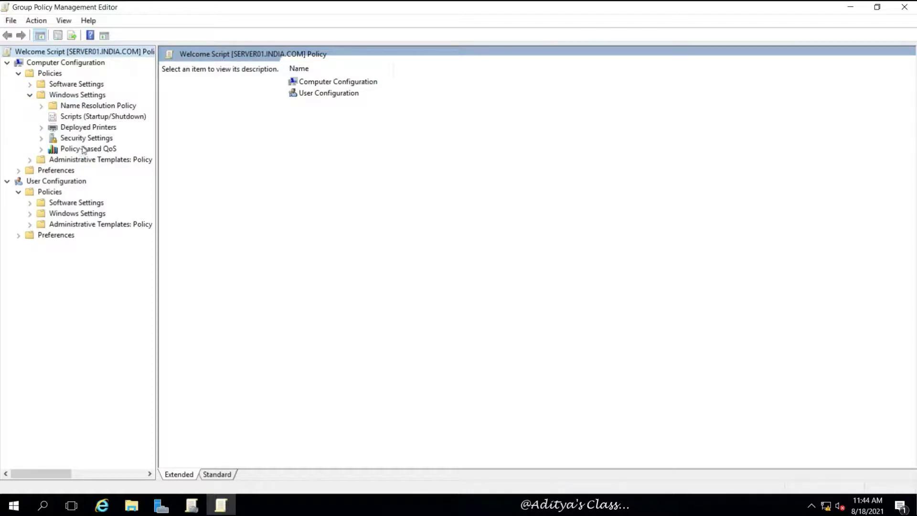
{"action": "left_click", "coordinate": [123, 118]}
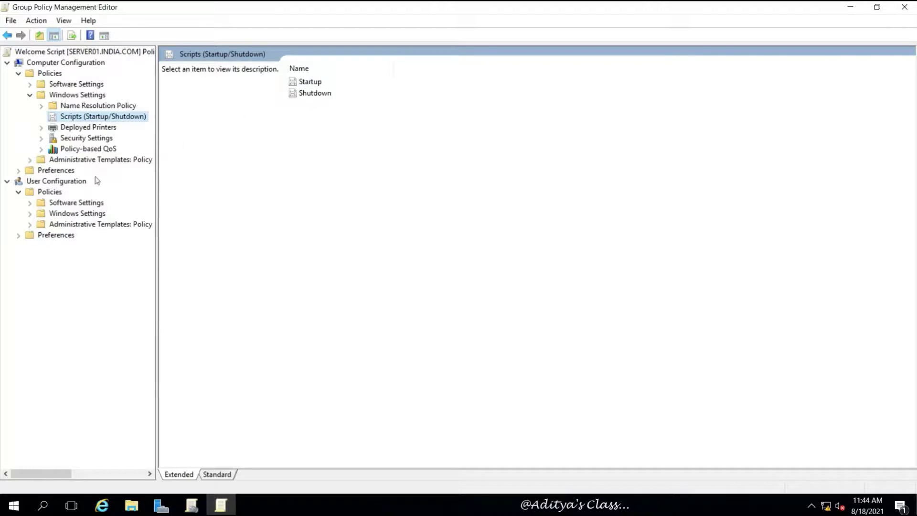
{"action": "left_click", "coordinate": [30, 214]}
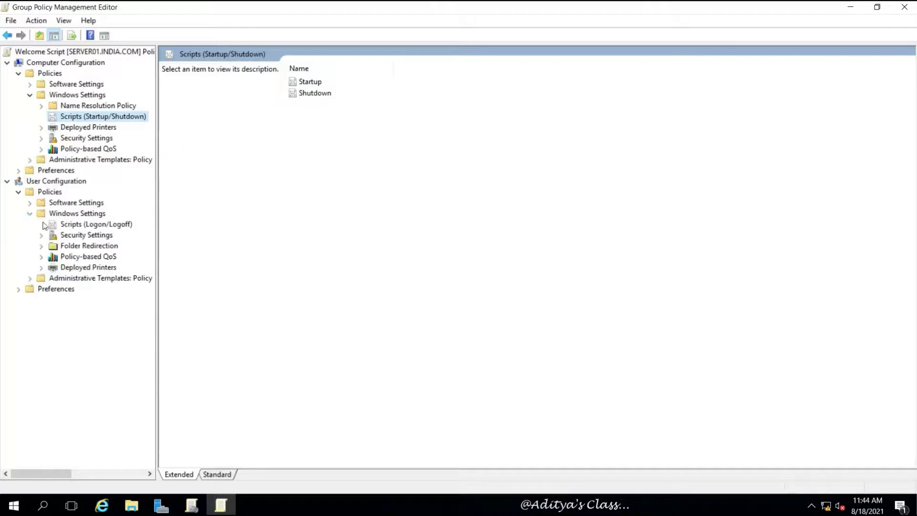
{"action": "left_click", "coordinate": [106, 226]}
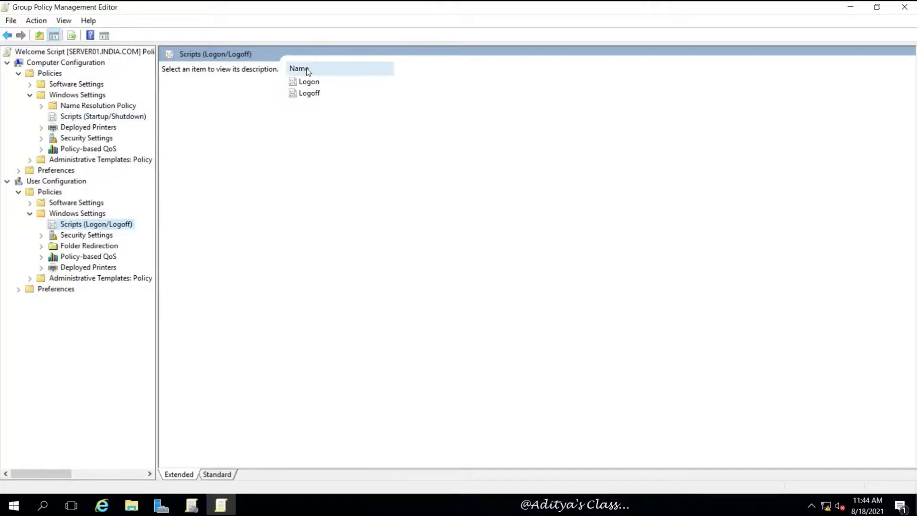
{"action": "double_click", "coordinate": [311, 84]}
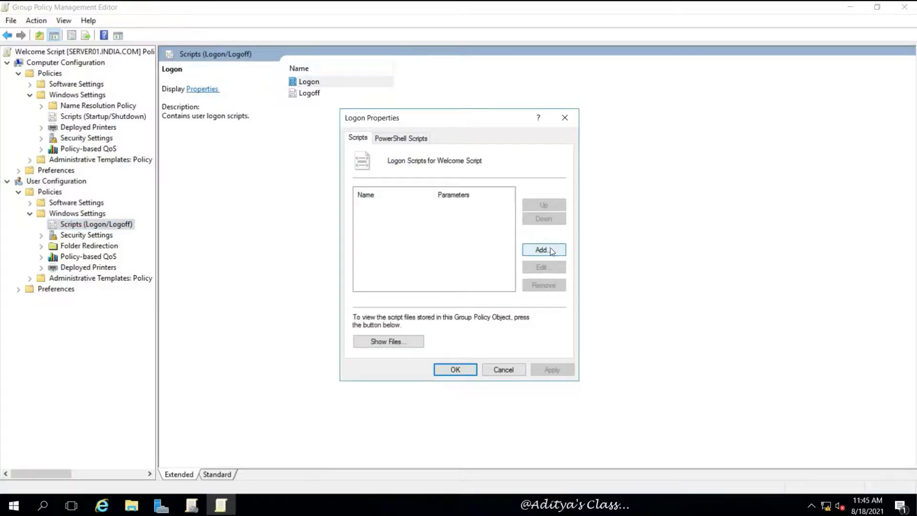
Step: Add \\SERVER01\Spt\logon.vbs as a logon script and apply the change
{"action": "left_click", "coordinate": [550, 250]}
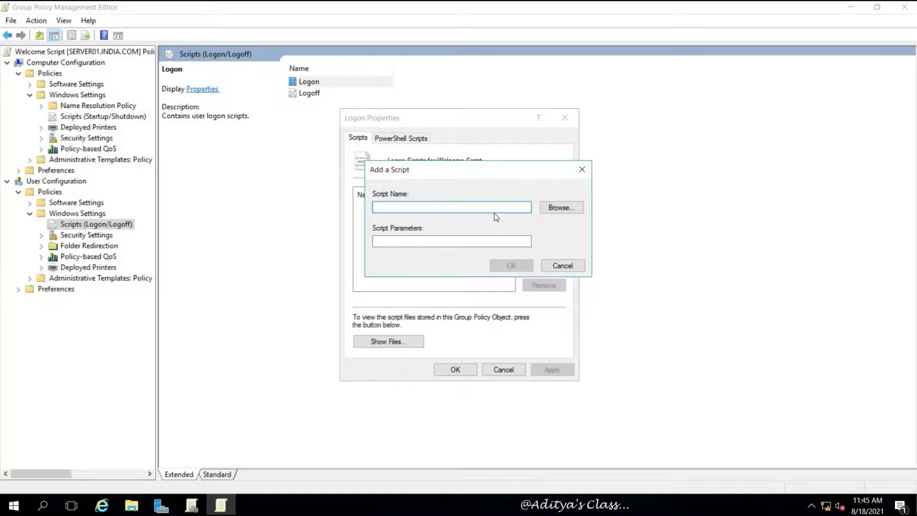
{"action": "key", "text": "ctrl+v"}
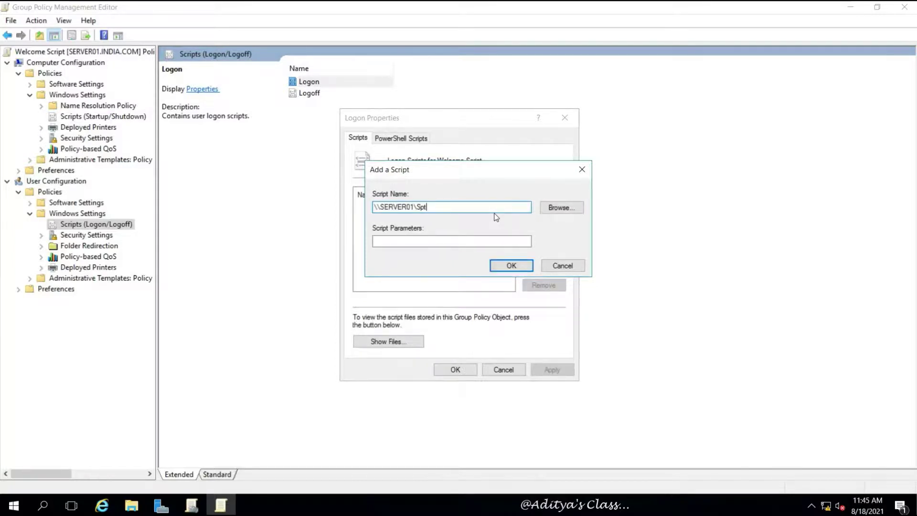
{"action": "type", "text": "\\logon.vbs"}
{"action": "left_click_drag", "start_coordinate": [462, 206], "coordinate": [374, 207]}
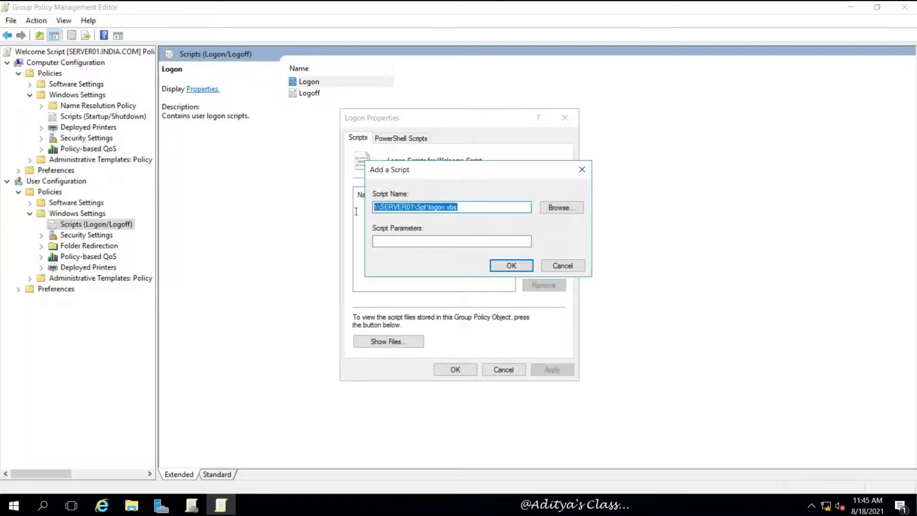
{"action": "left_click", "coordinate": [510, 265]}
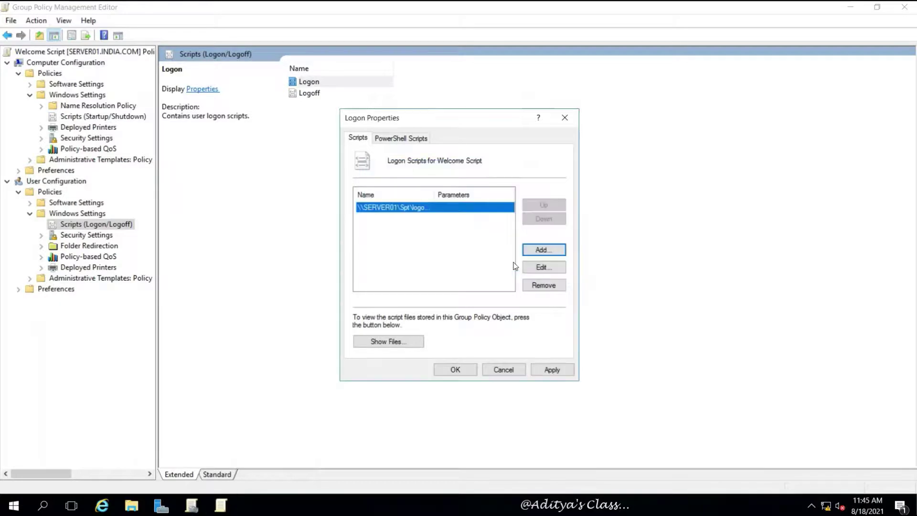
{"action": "double_click", "coordinate": [437, 194]}
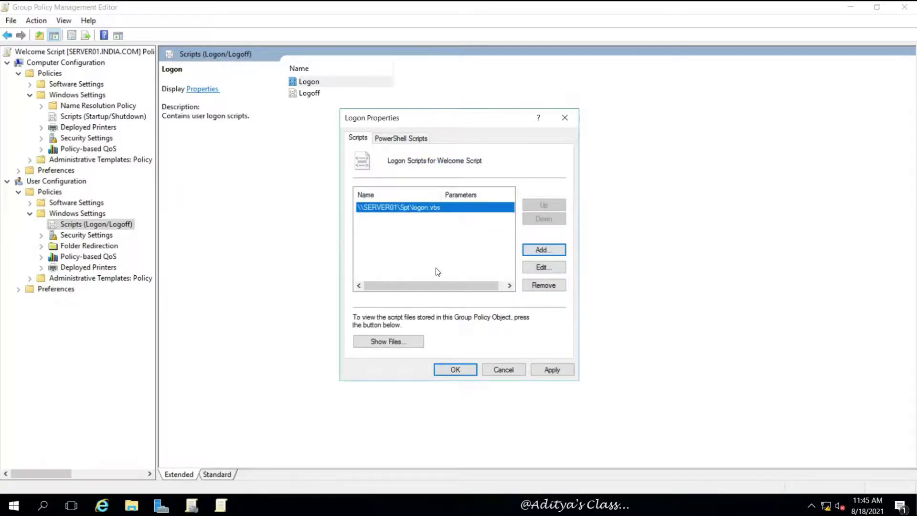
{"action": "left_click", "coordinate": [552, 370]}
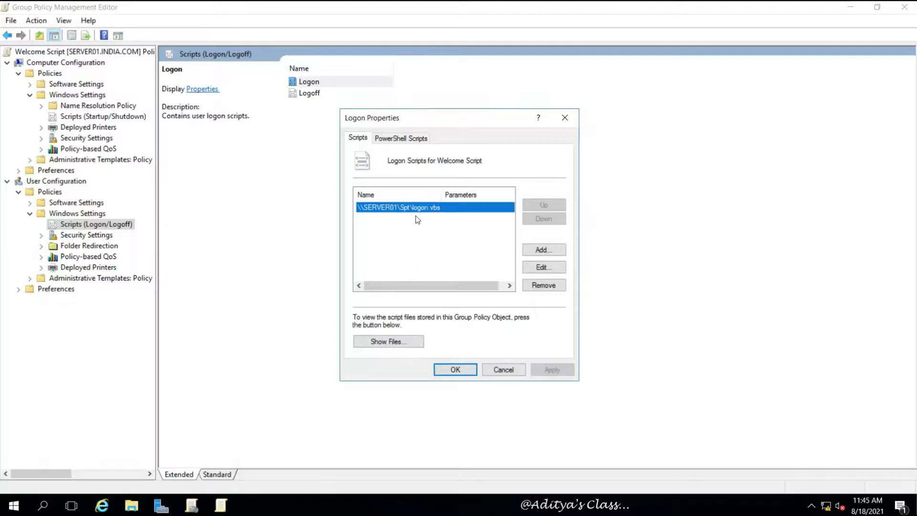
{"action": "left_click", "coordinate": [455, 371]}
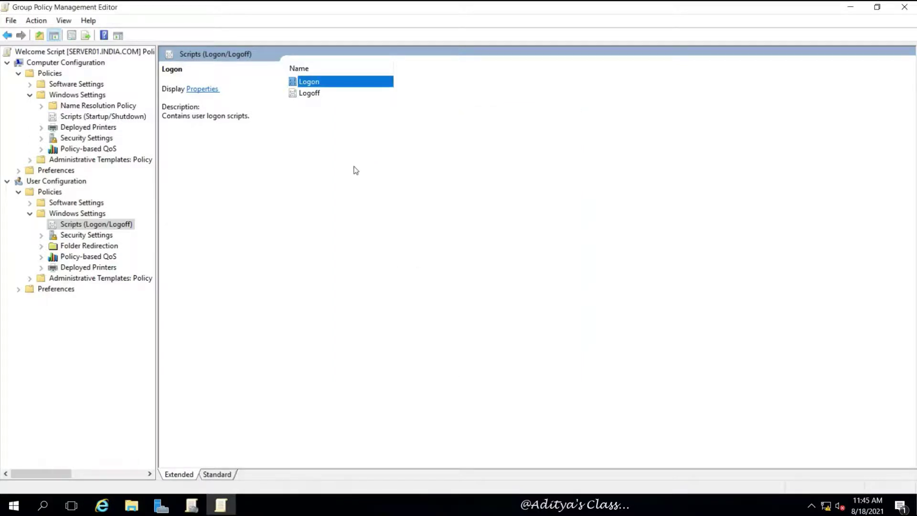
Step: Close the editor, then link the existing Welcome Script GPO to India.com via Link an Existing GPO
{"action": "left_click", "coordinate": [375, 157]}
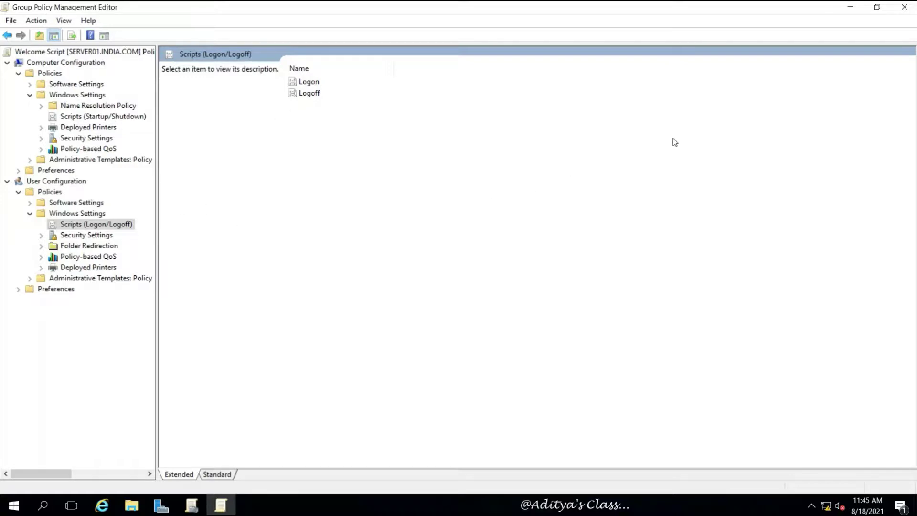
{"action": "left_click", "coordinate": [907, 7]}
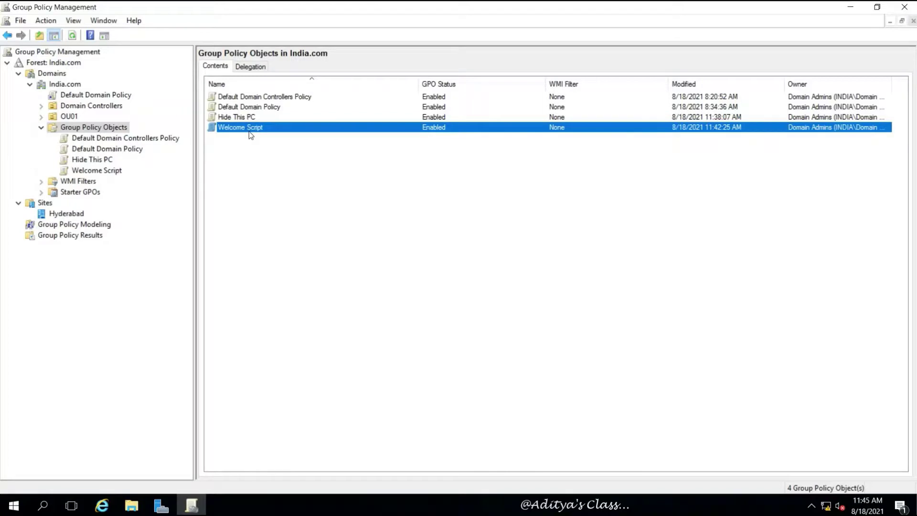
{"action": "left_click", "coordinate": [66, 86]}
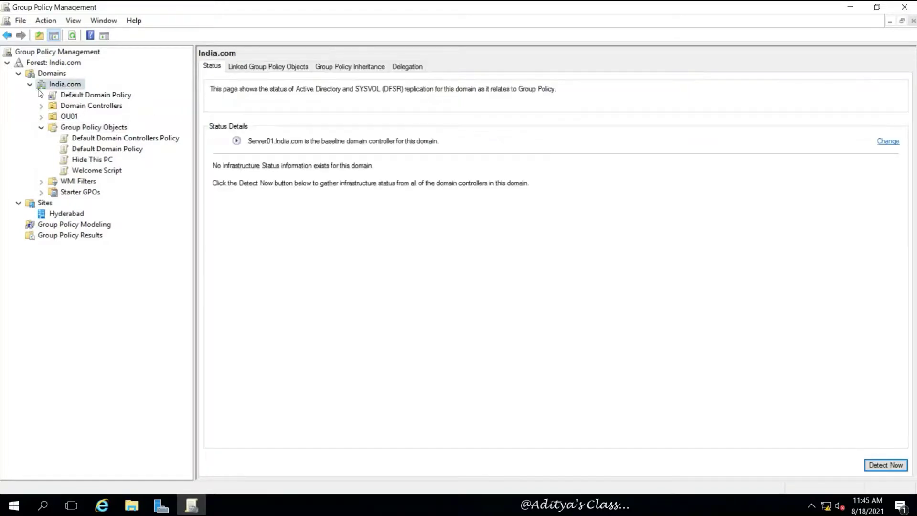
{"action": "right_click", "coordinate": [69, 86]}
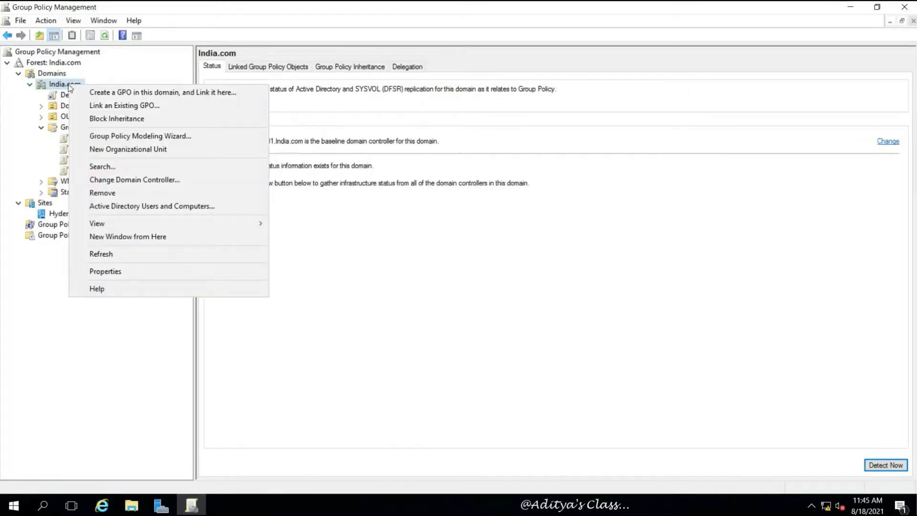
{"action": "left_click", "coordinate": [116, 104]}
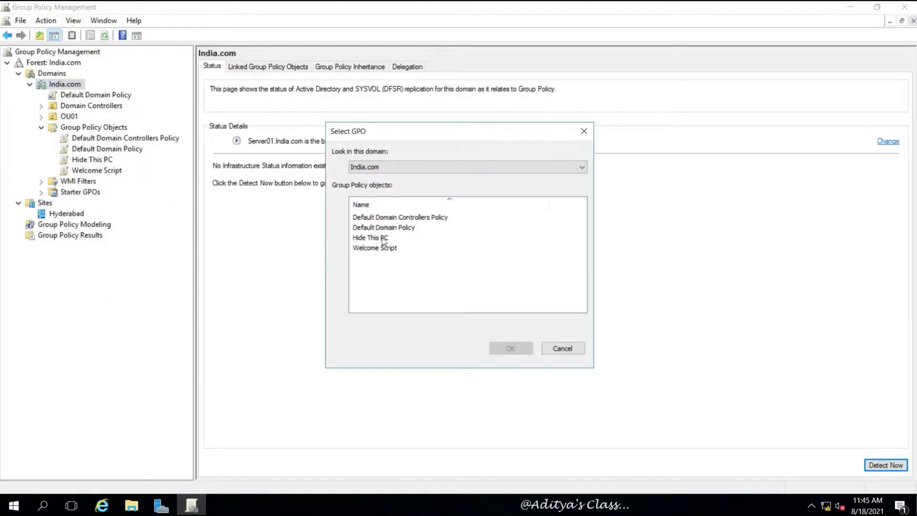
{"action": "left_click", "coordinate": [367, 249]}
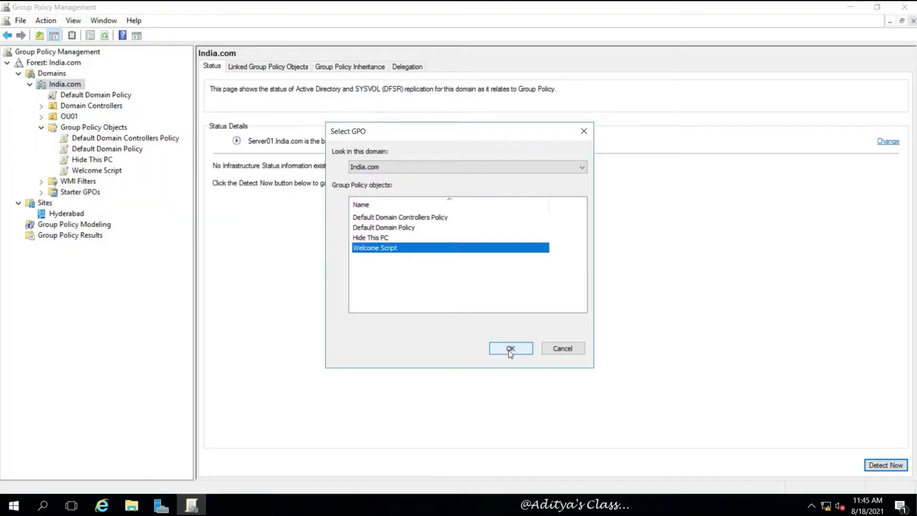
{"action": "left_click", "coordinate": [510, 348]}
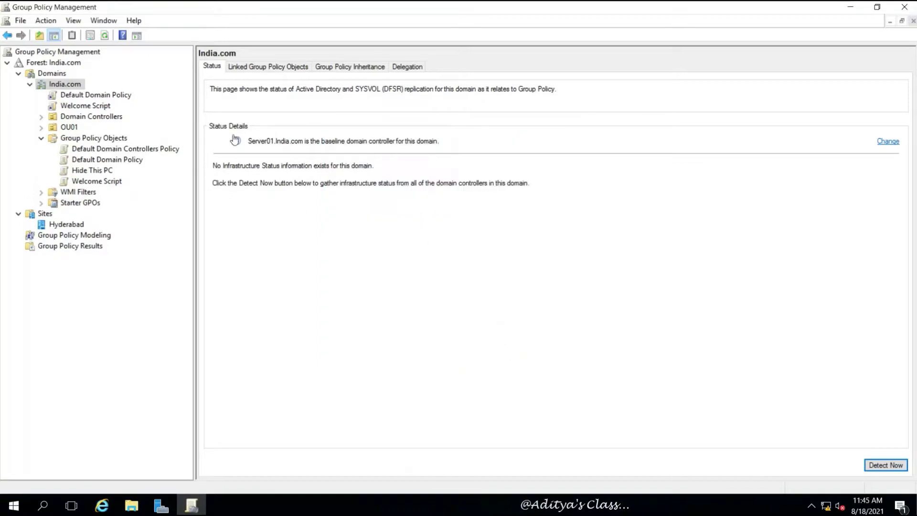
Step: Close GPMC, run gpupdate from Win+R, and refresh the desktop before and after
{"action": "left_click", "coordinate": [904, 6]}
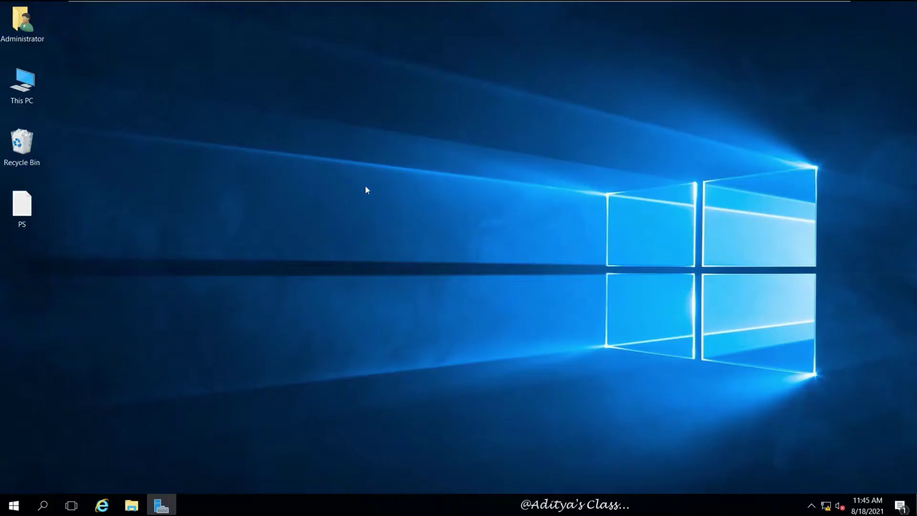
{"action": "right_click", "coordinate": [328, 147]}
{"action": "left_click", "coordinate": [351, 187]}
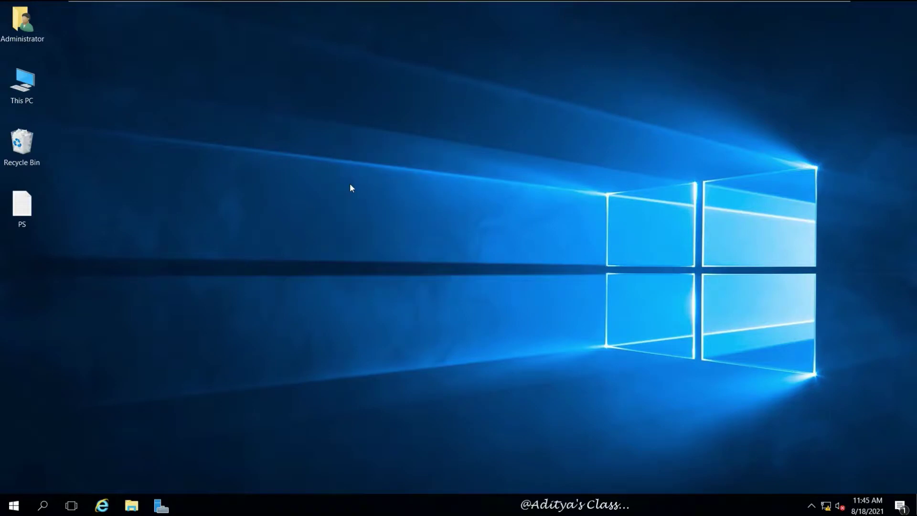
{"action": "key", "text": "super+r"}
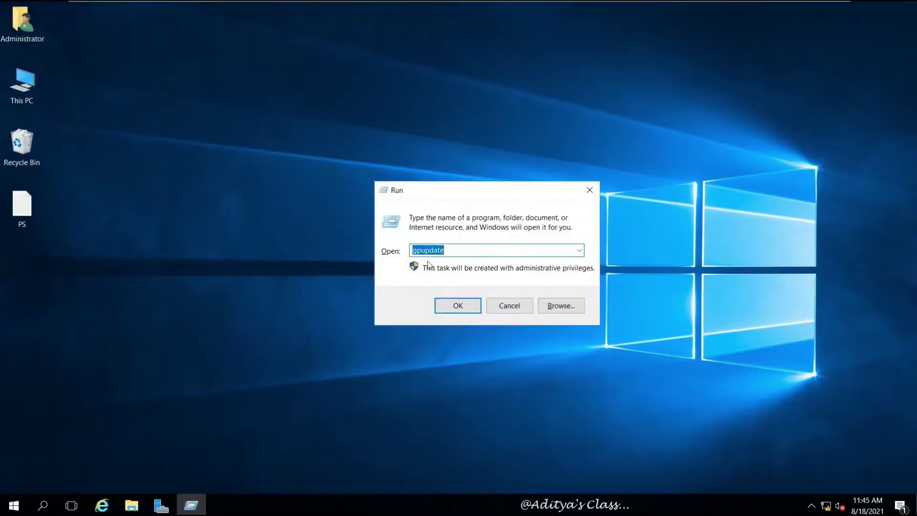
{"action": "left_click", "coordinate": [458, 307]}
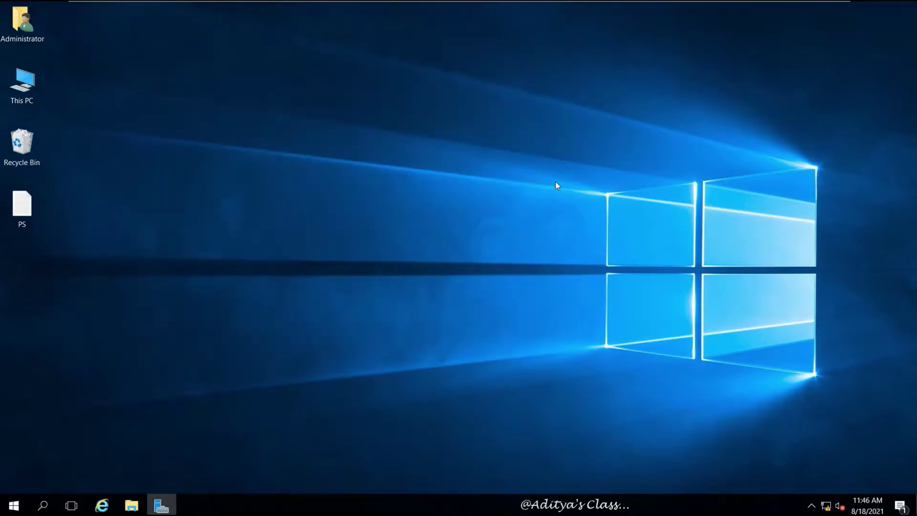
{"action": "right_click", "coordinate": [382, 135]}
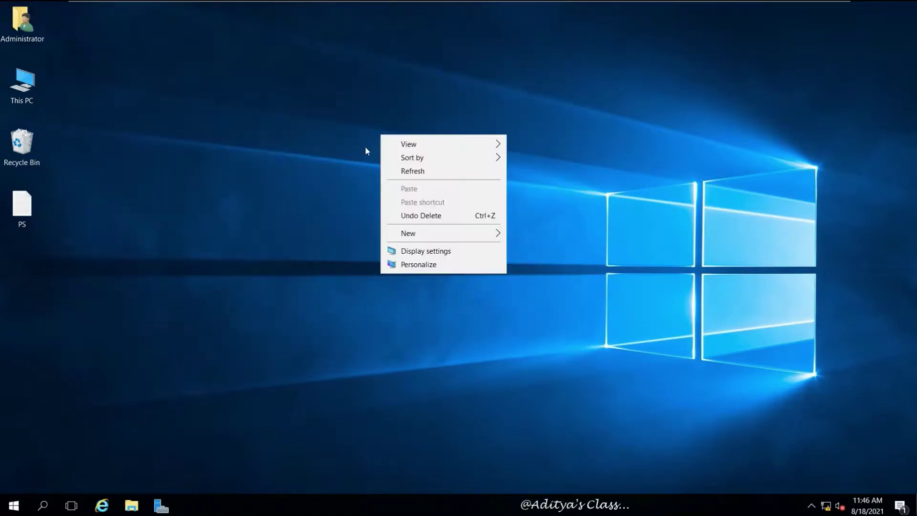
{"action": "left_click", "coordinate": [428, 172]}
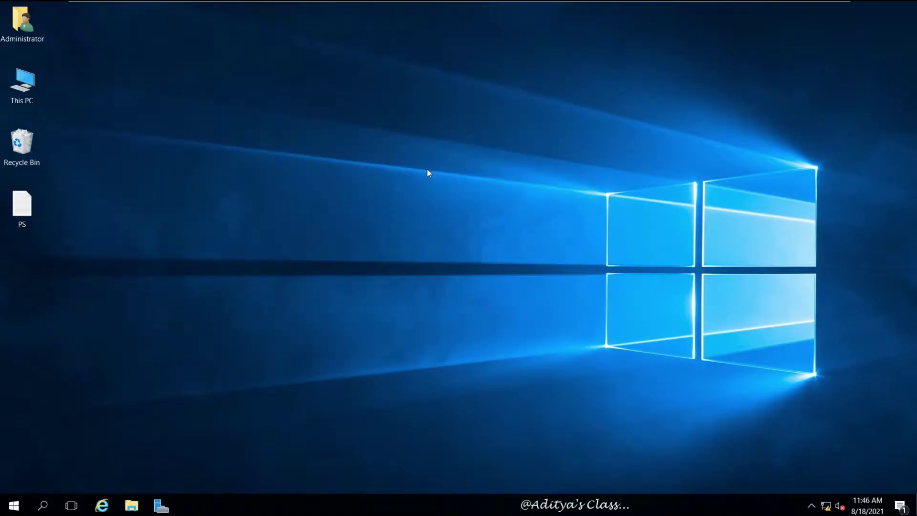
Step: Sign out of the administrator account from the Start menu
{"action": "left_click", "coordinate": [22, 506]}
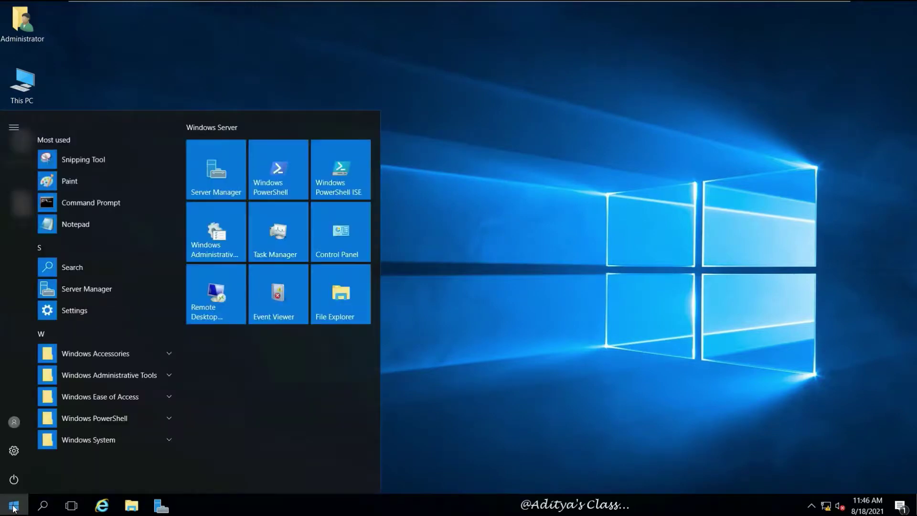
{"action": "left_click", "coordinate": [14, 423]}
{"action": "left_click", "coordinate": [26, 389]}
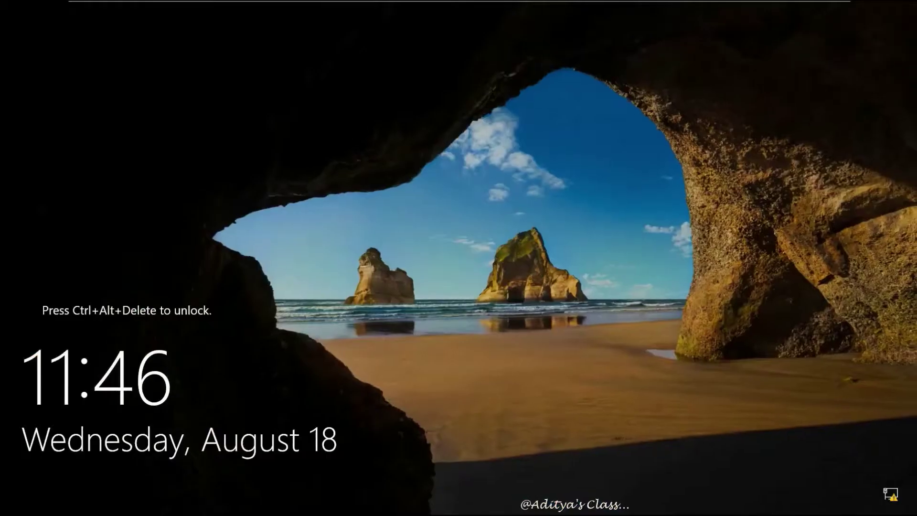
Step: Send Ctrl+Alt+Del to the virtual machine and sign in with the administrator password
{"action": "mouse_move", "coordinate": [246, 5]}
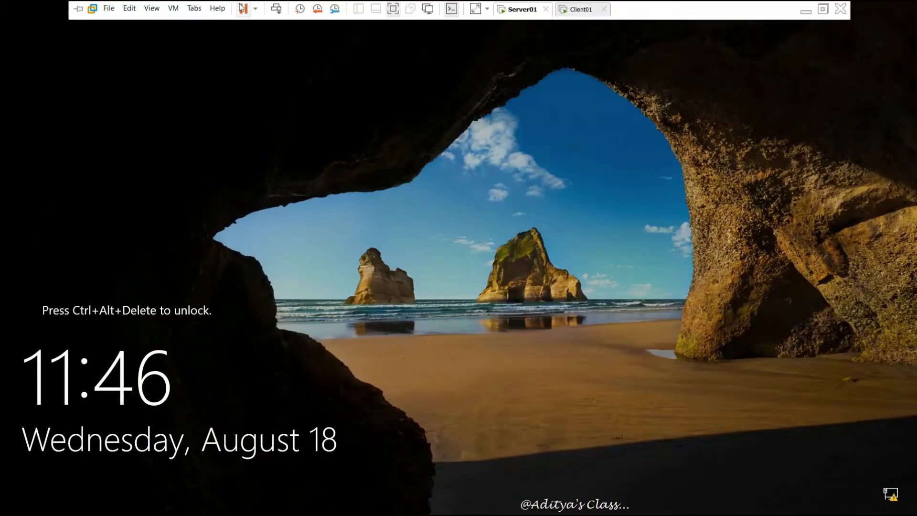
{"action": "left_click", "coordinate": [276, 9]}
{"action": "left_click", "coordinate": [407, 309]}
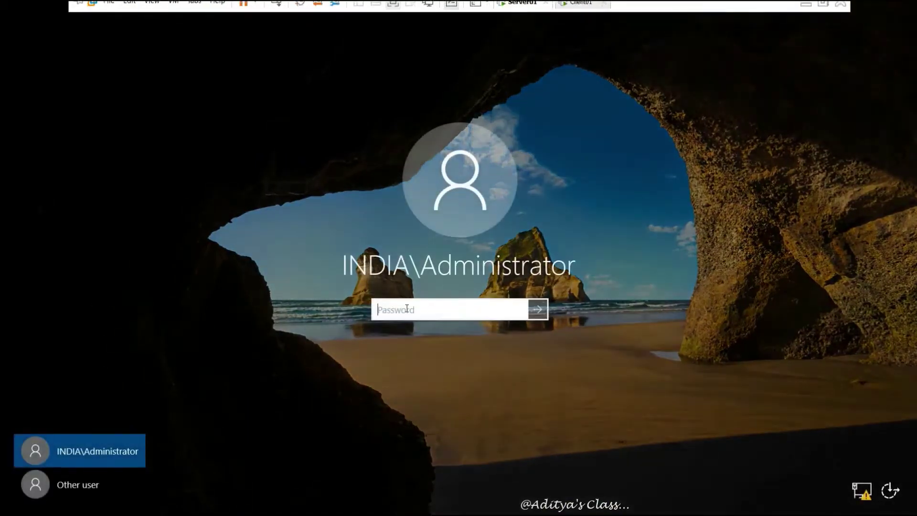
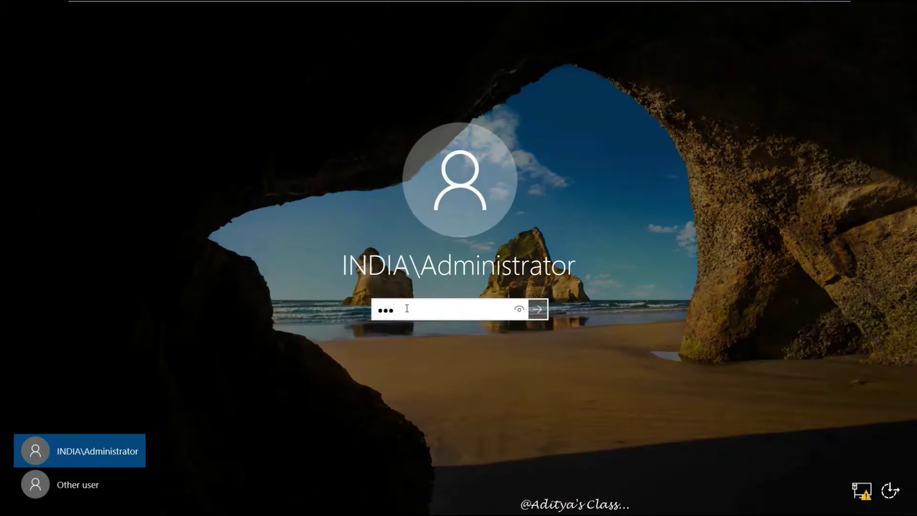
{"action": "key", "text": "Return"}
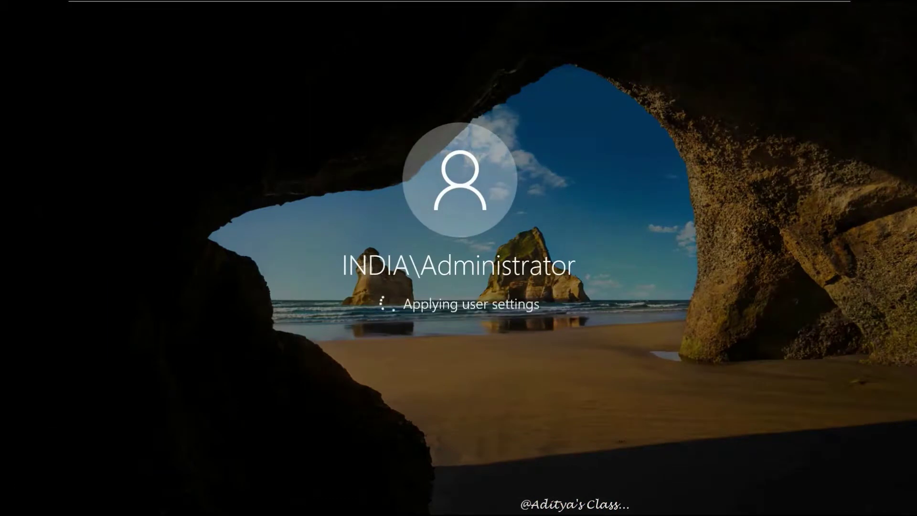
Step: Minimize Server Manager and dismiss the 'Welcome to India.com Domain.' logon message
{"action": "key", "text": "Return"}
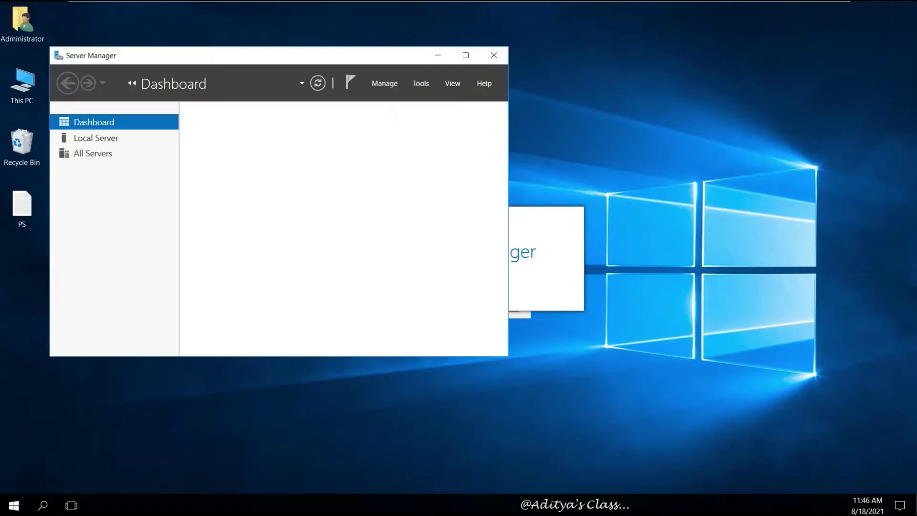
{"action": "left_click", "coordinate": [438, 55]}
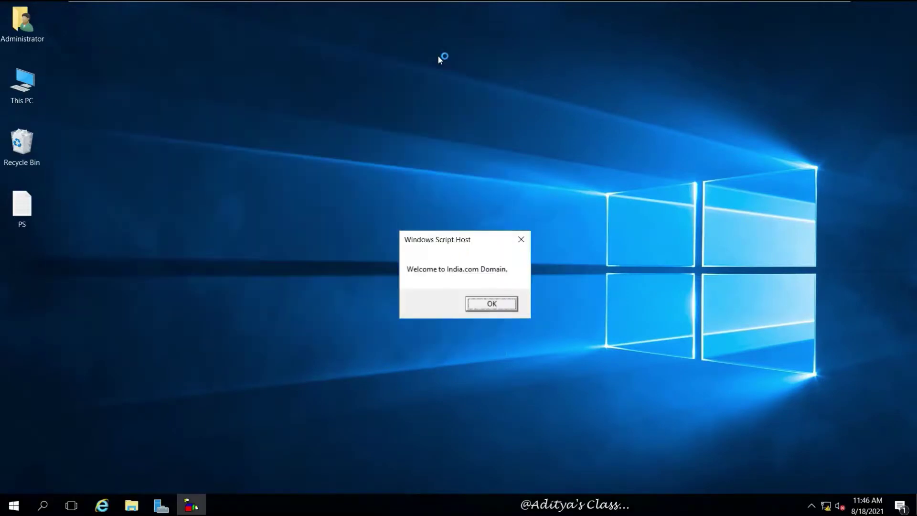
{"action": "left_click_drag", "start_coordinate": [474, 238], "coordinate": [496, 164]}
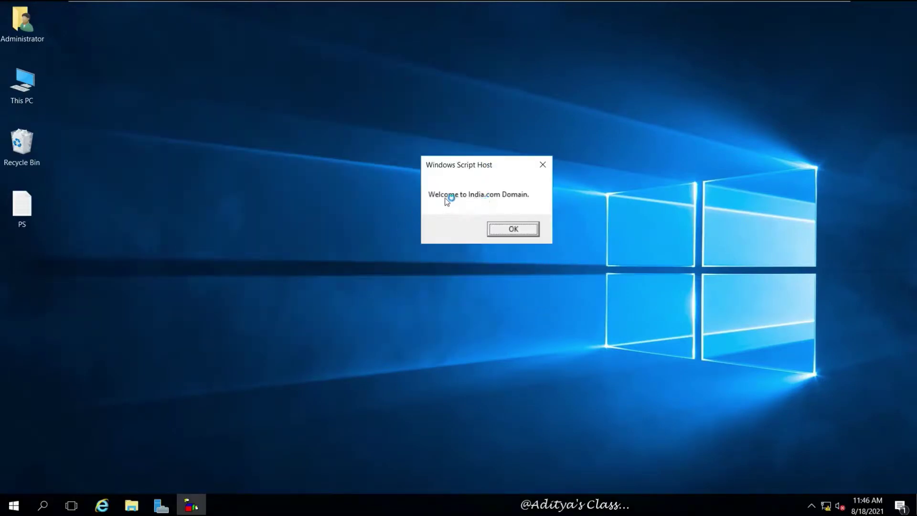
{"action": "left_click", "coordinate": [524, 232]}
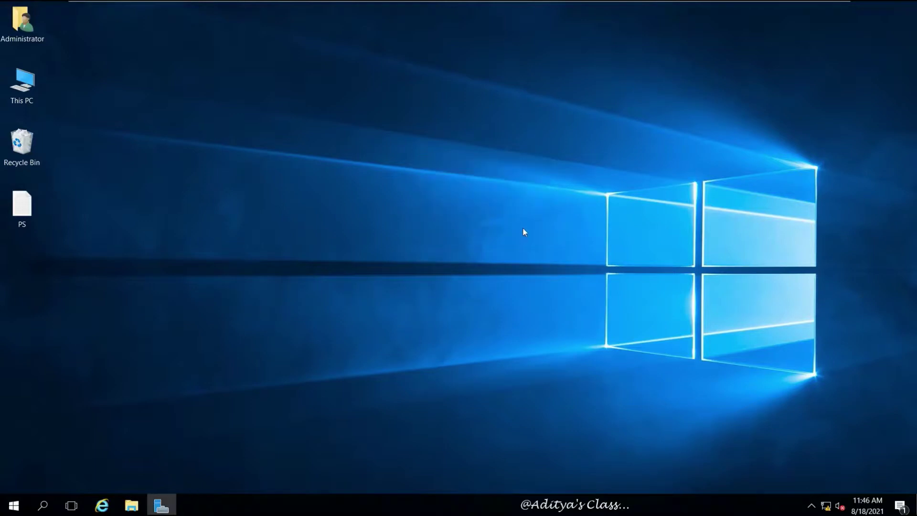
Step: Refresh the desktop, launch Server Manager maximized, and open Group Policy Management from Tools
{"action": "right_click", "coordinate": [240, 208]}
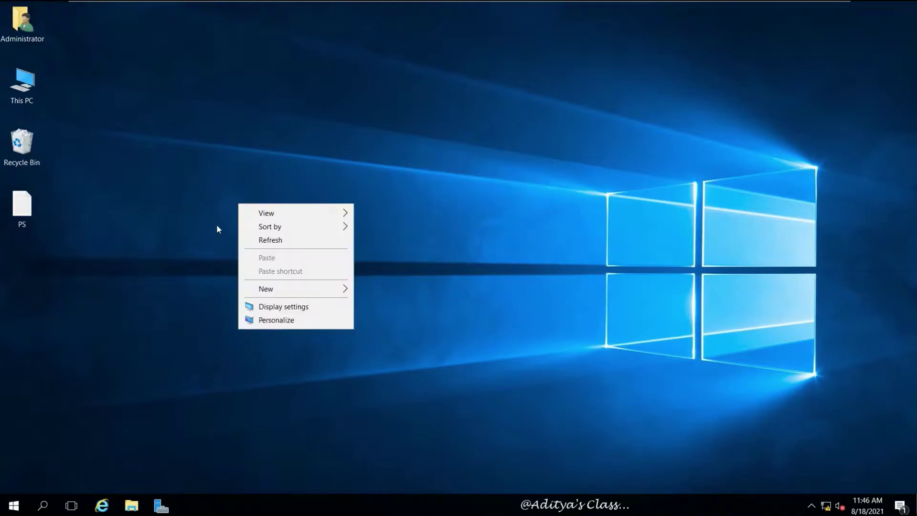
{"action": "left_click", "coordinate": [258, 240]}
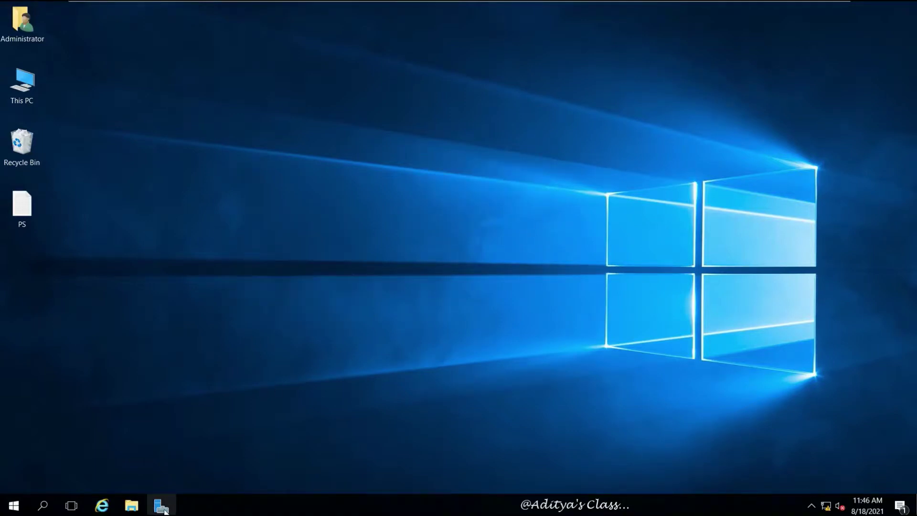
{"action": "left_click", "coordinate": [162, 506]}
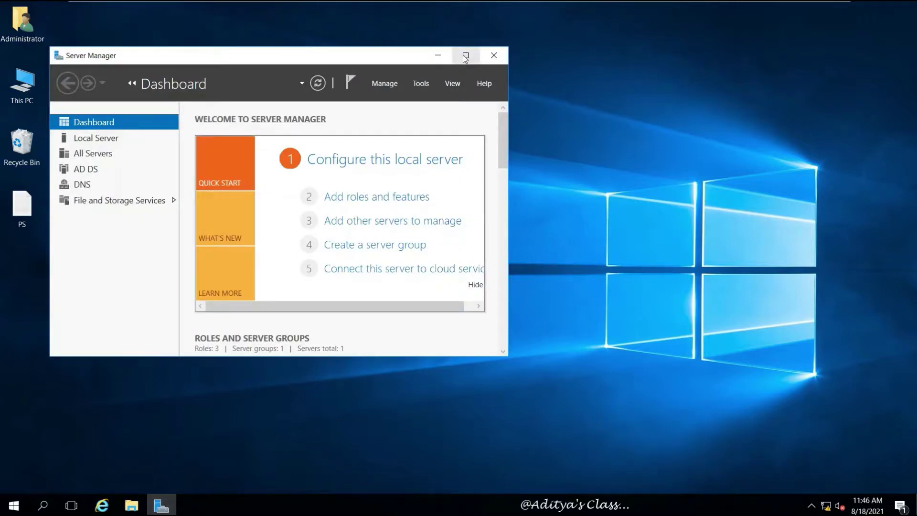
{"action": "left_click", "coordinate": [466, 56]}
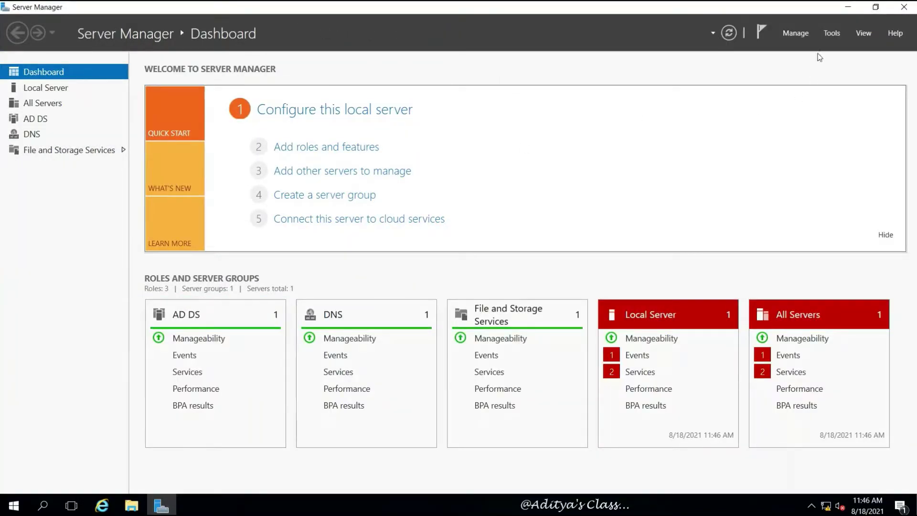
{"action": "left_click", "coordinate": [832, 33]}
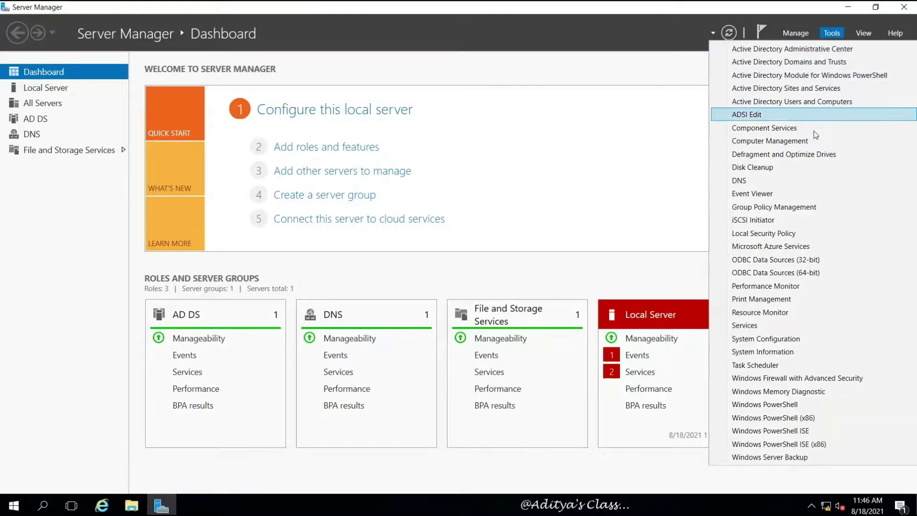
{"action": "left_click", "coordinate": [781, 211]}
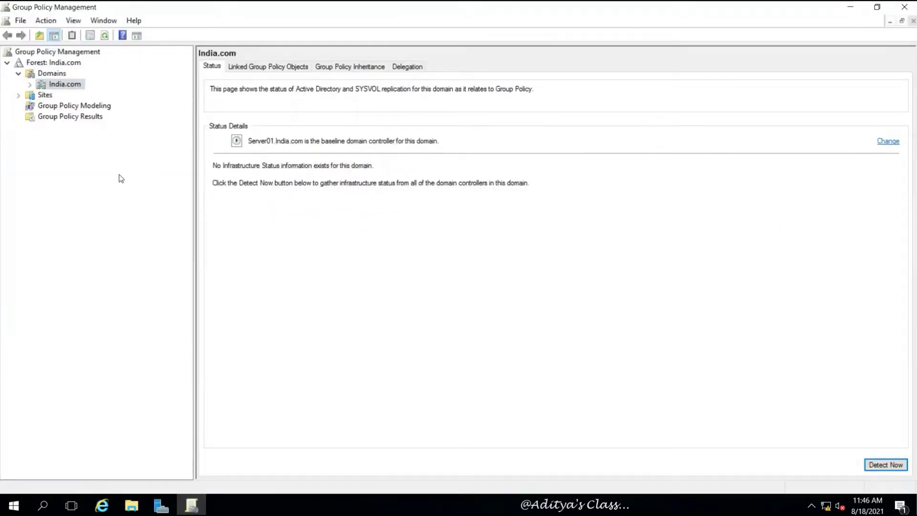
Step: Expand India.com and OU01, then view the Group Policy Objects container with its four GPOs
{"action": "left_click", "coordinate": [30, 84]}
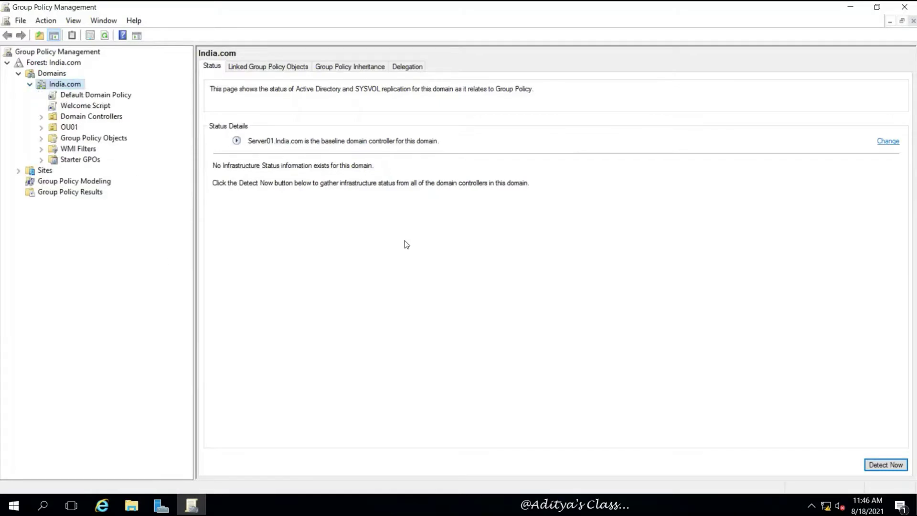
{"action": "left_click", "coordinate": [42, 127]}
{"action": "left_click", "coordinate": [67, 128]}
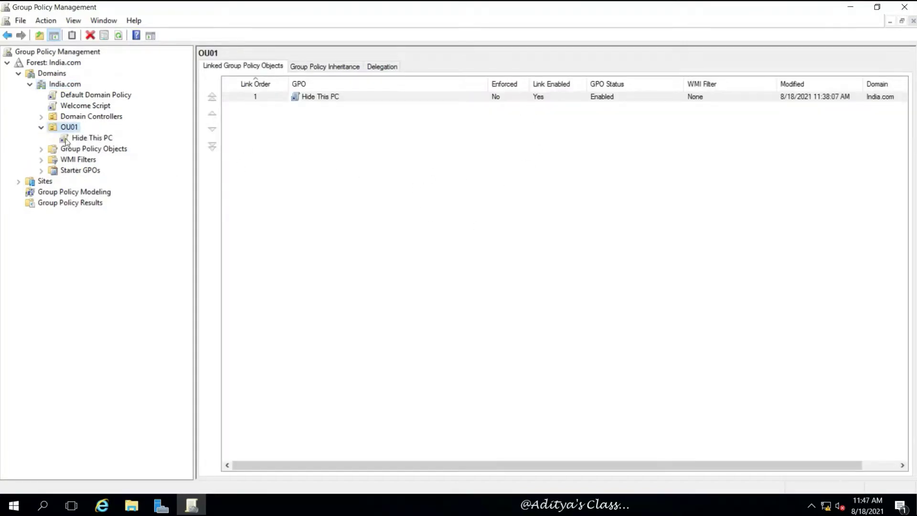
{"action": "left_click", "coordinate": [41, 149]}
{"action": "left_click", "coordinate": [112, 150]}
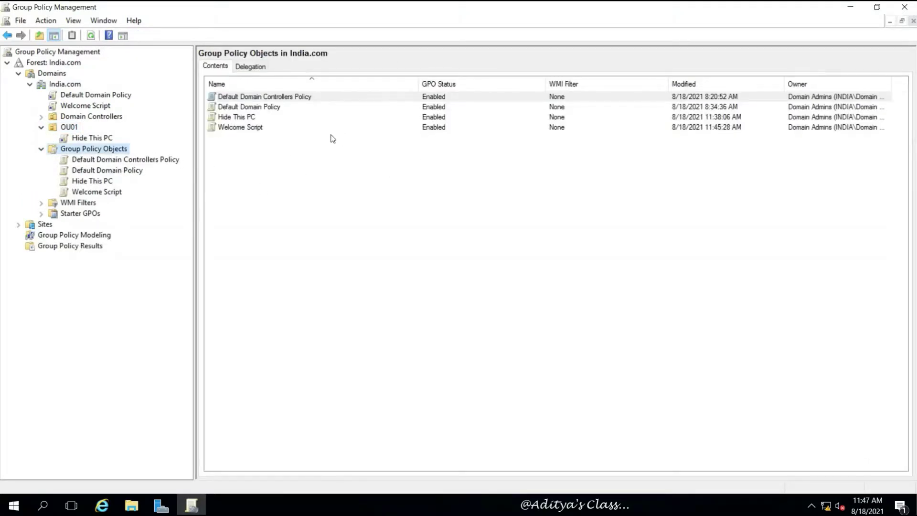
{"action": "right_click", "coordinate": [95, 151]}
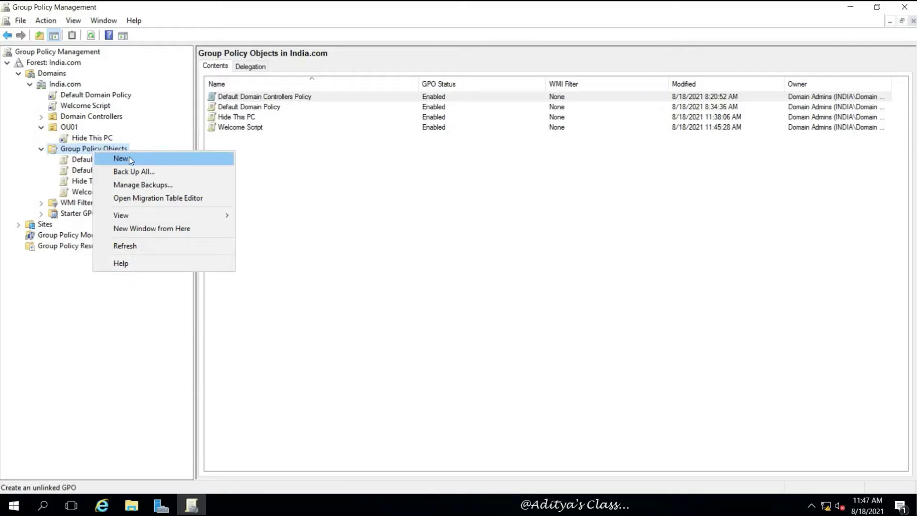
Step: Create a new GPO named 'Remove RB' under Group Policy Objects
{"action": "left_click", "coordinate": [143, 158]}
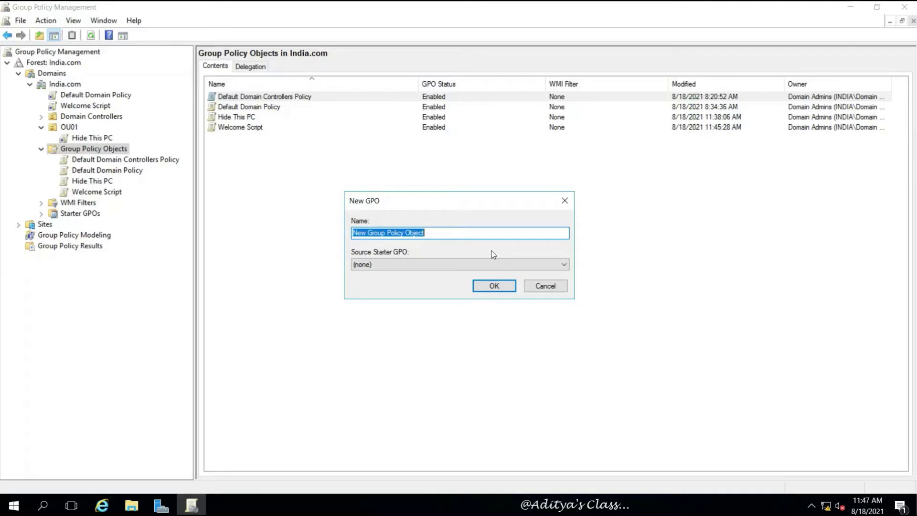
{"action": "type", "text": "Remove"}
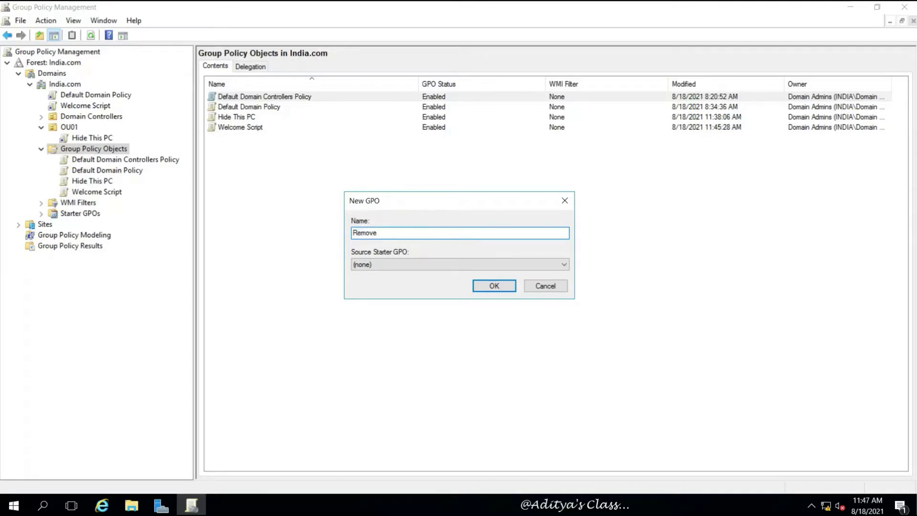
{"action": "type", "text": " RB"}
{"action": "left_click", "coordinate": [502, 286]}
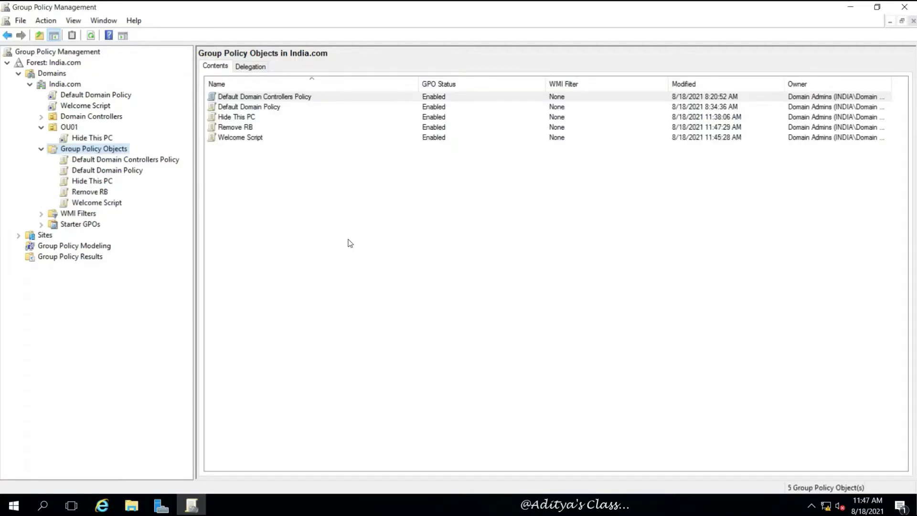
Step: Open the Remove RB GPO in Group Policy Management Editor
{"action": "left_click", "coordinate": [239, 127]}
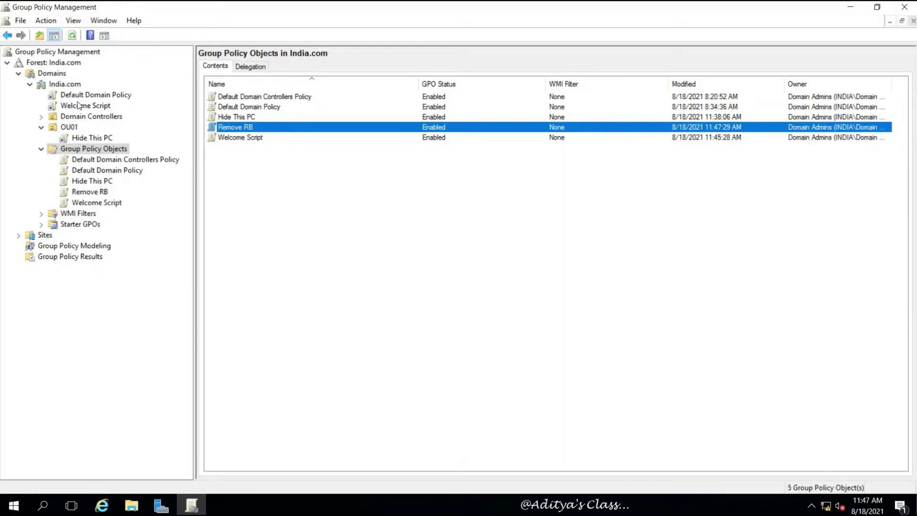
{"action": "right_click", "coordinate": [228, 128]}
{"action": "left_click", "coordinate": [253, 136]}
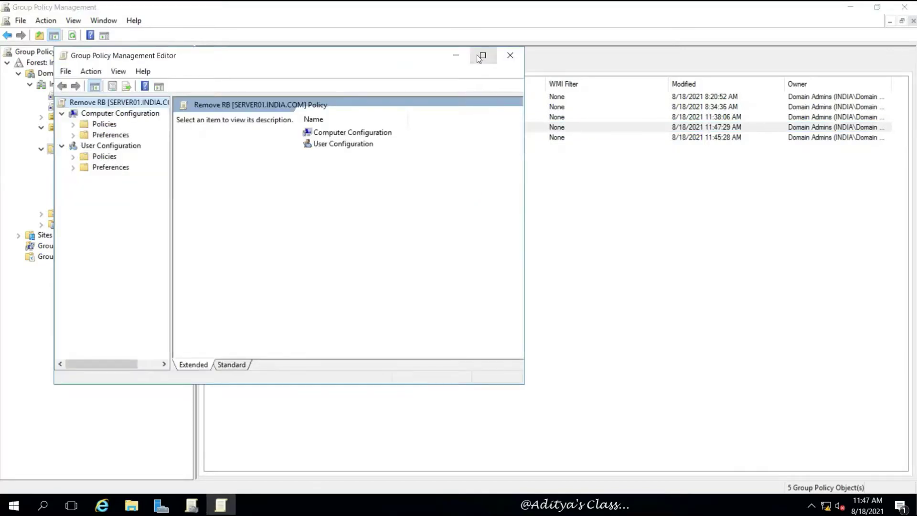
Step: Maximize the editor and browse to User Configuration > Administrative Templates > Desktop
{"action": "left_click", "coordinate": [483, 55]}
{"action": "left_click_drag", "start_coordinate": [117, 135], "coordinate": [152, 139]}
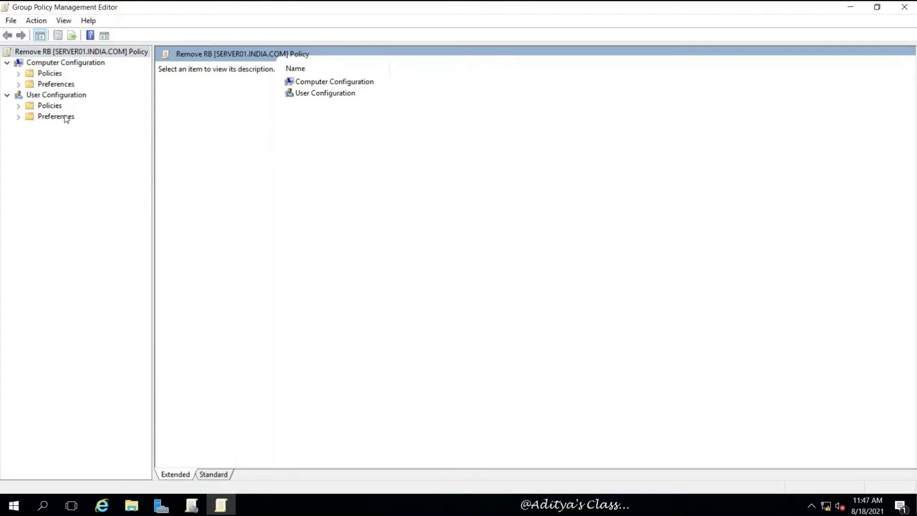
{"action": "left_click", "coordinate": [18, 106]}
{"action": "left_click", "coordinate": [29, 139]}
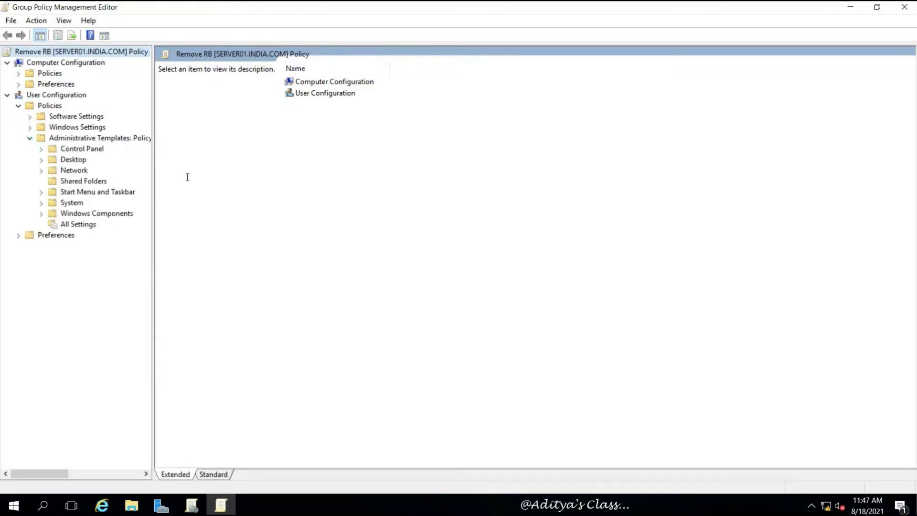
{"action": "left_click", "coordinate": [74, 160]}
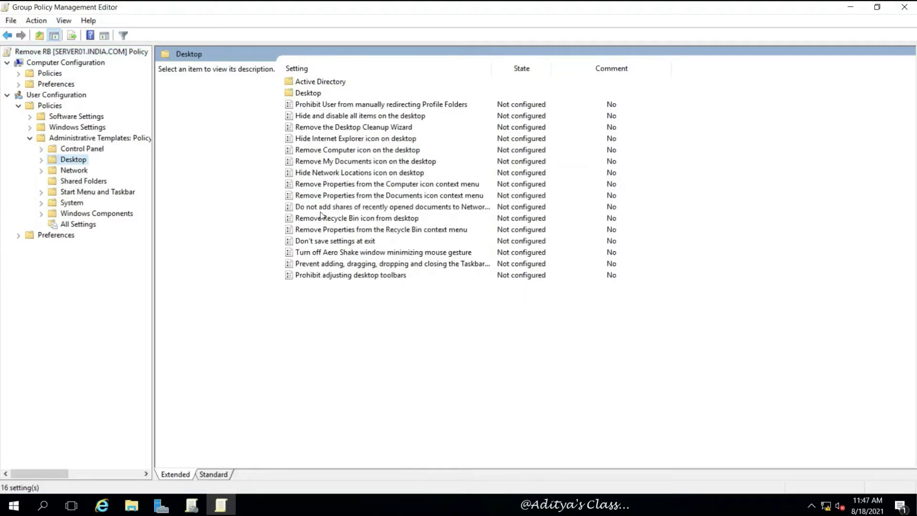
Step: Set 'Remove Recycle Bin icon from desktop' to Enabled and close the editor
{"action": "left_click", "coordinate": [392, 218]}
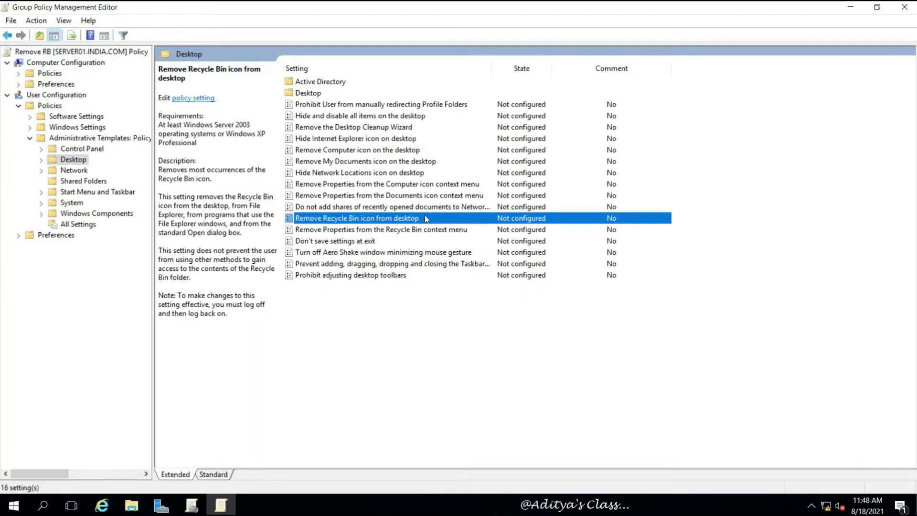
{"action": "double_click", "coordinate": [373, 219]}
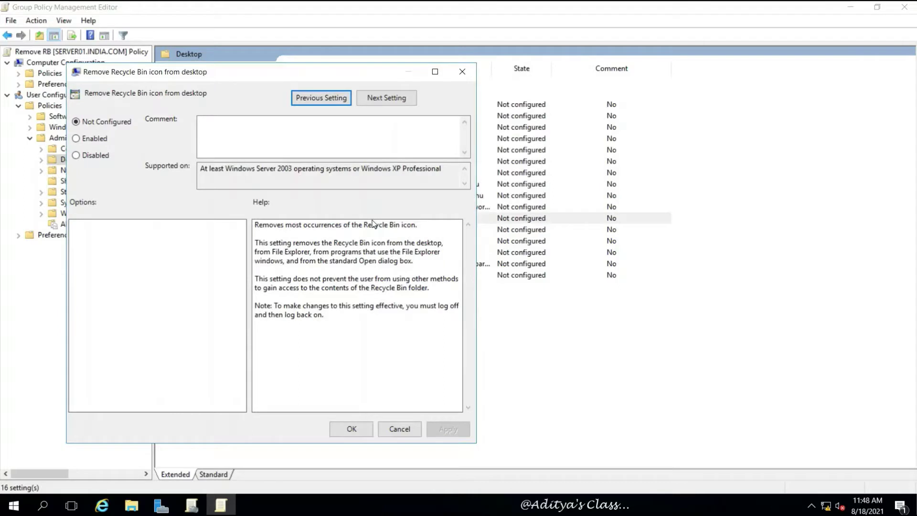
{"action": "left_click", "coordinate": [77, 139]}
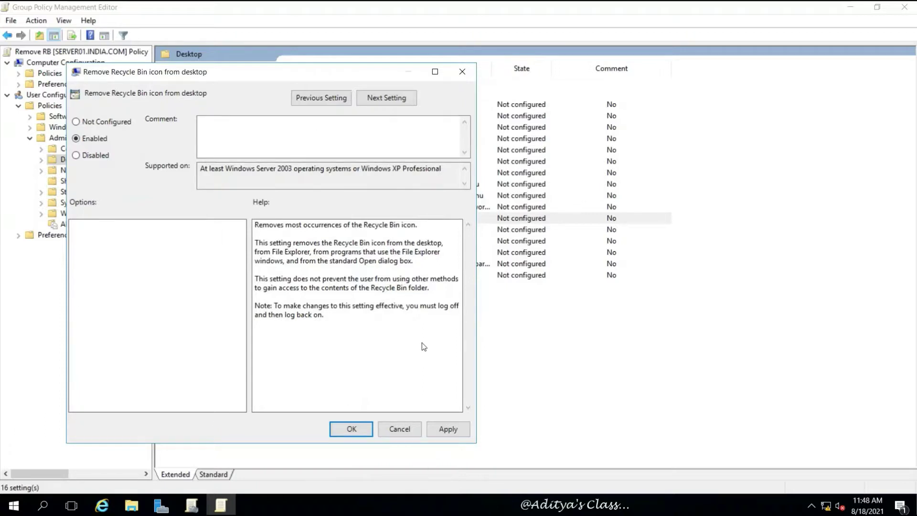
{"action": "left_click", "coordinate": [351, 429]}
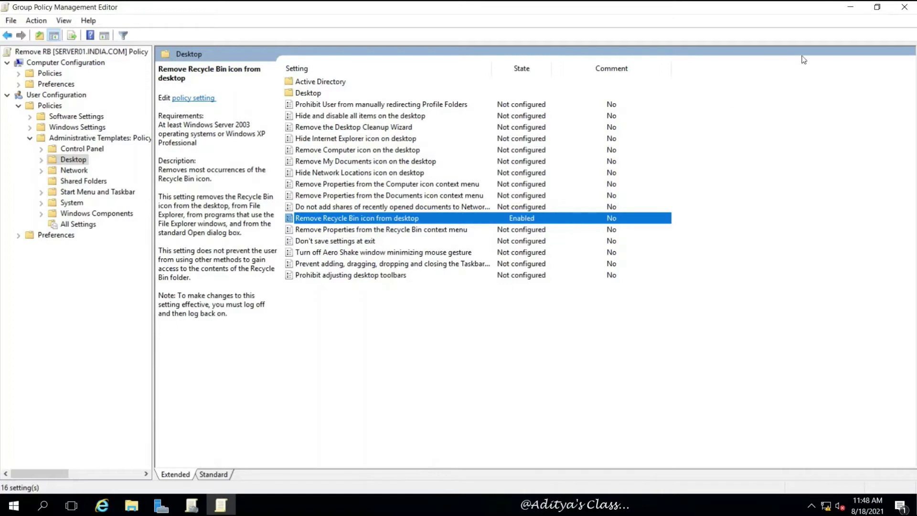
{"action": "left_click", "coordinate": [905, 8]}
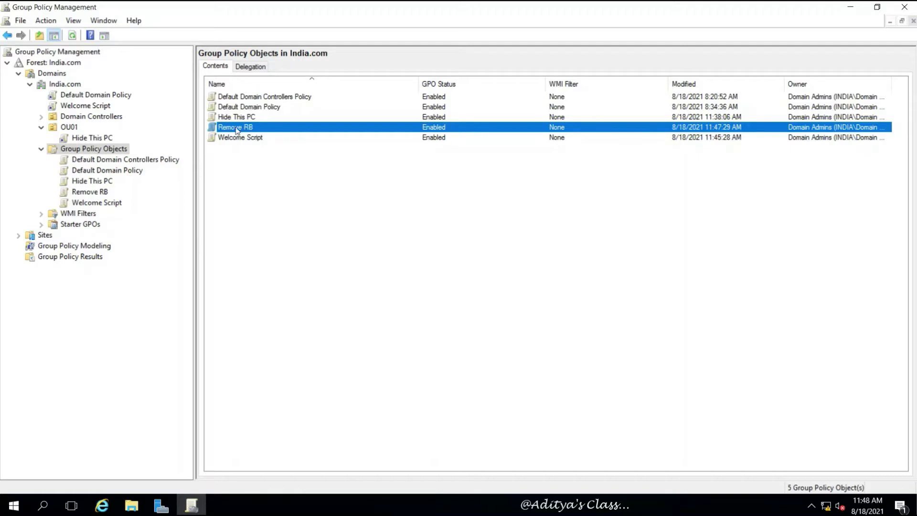
Step: Under Sites, link the Remove RB GPO to Hyderabad, then close the console
{"action": "left_click", "coordinate": [19, 235]}
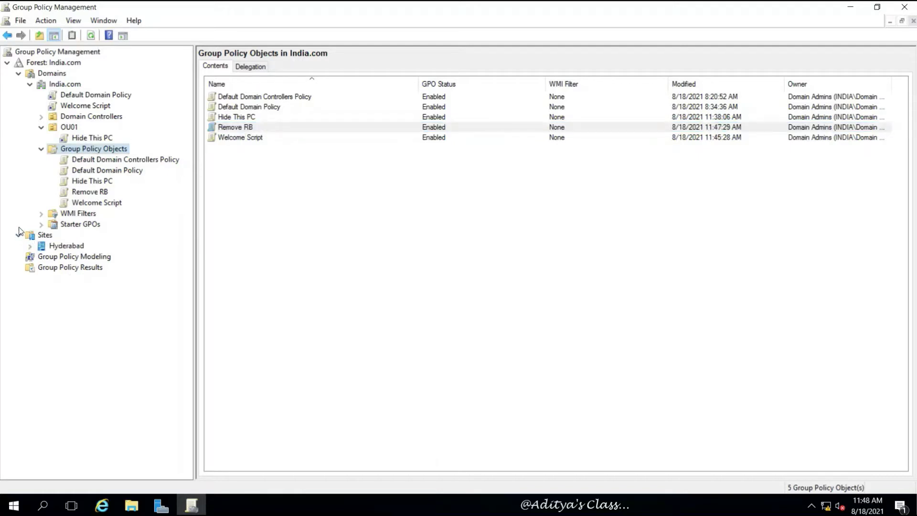
{"action": "left_click", "coordinate": [66, 249]}
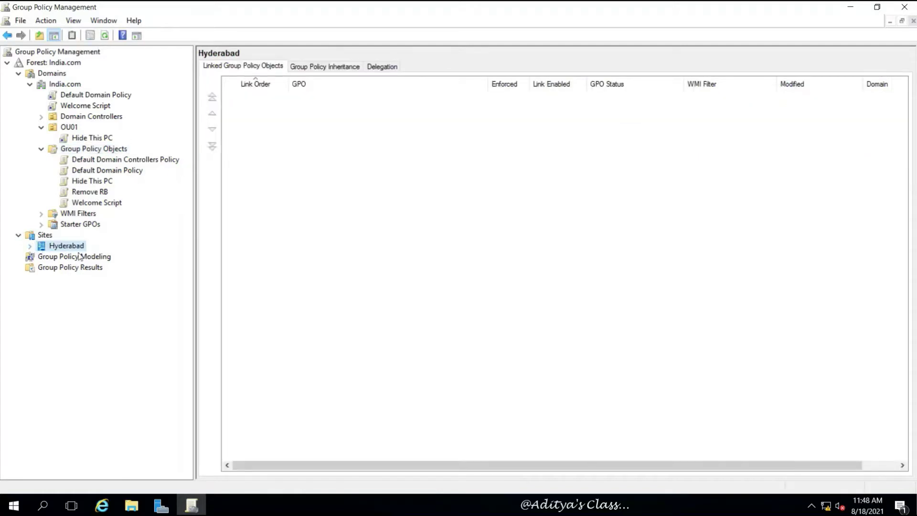
{"action": "right_click", "coordinate": [80, 249]}
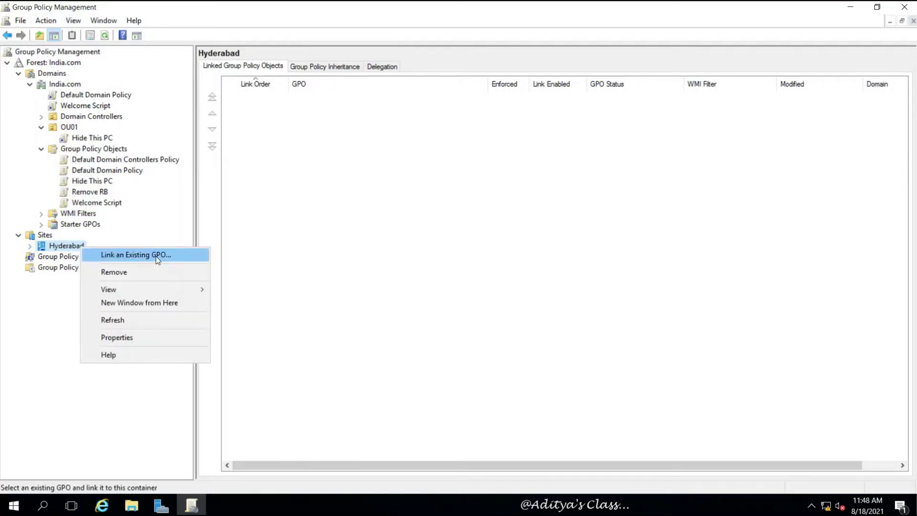
{"action": "left_click", "coordinate": [155, 256]}
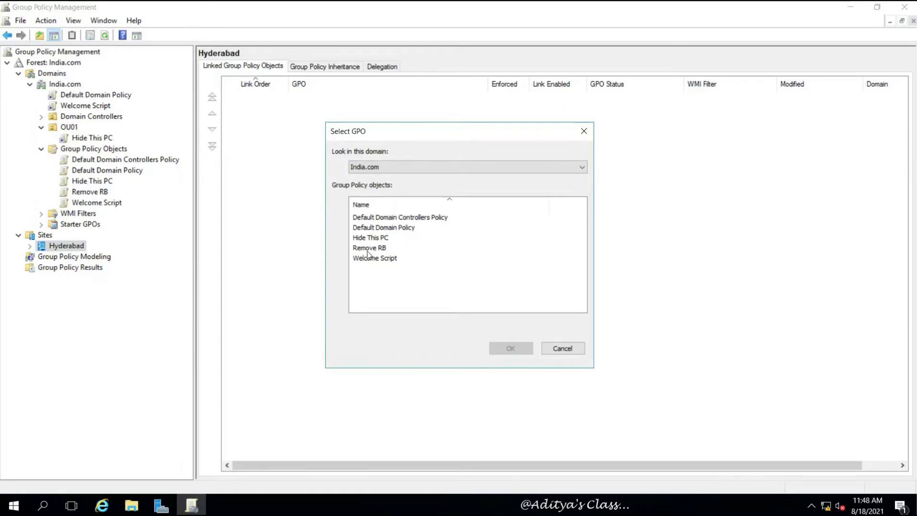
{"action": "left_click", "coordinate": [369, 248]}
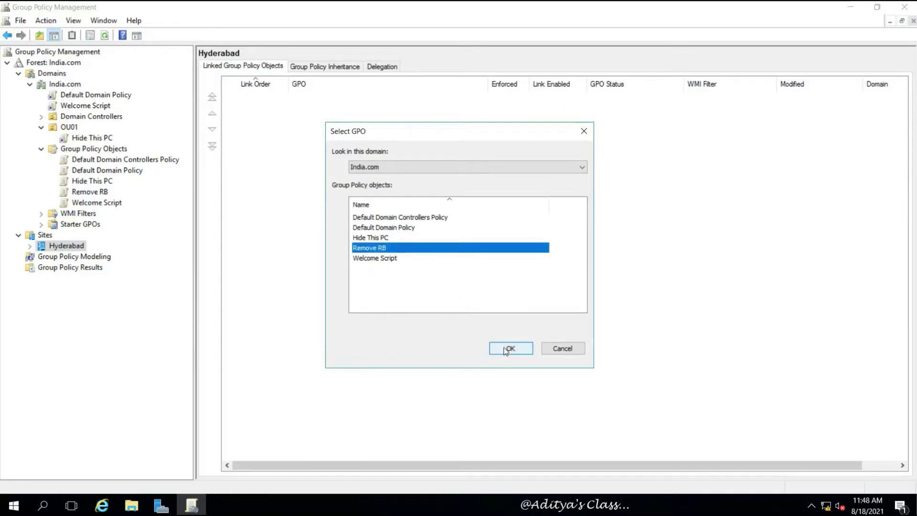
{"action": "left_click", "coordinate": [505, 348]}
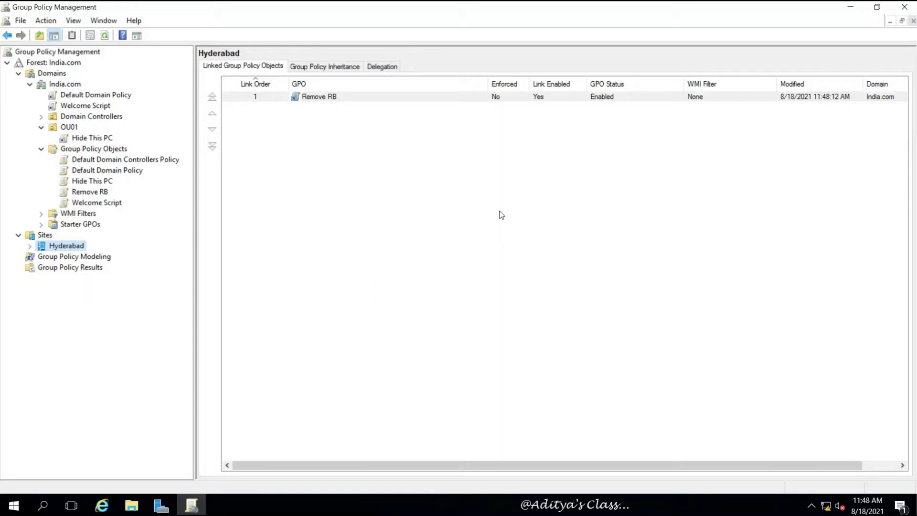
{"action": "left_click", "coordinate": [904, 12]}
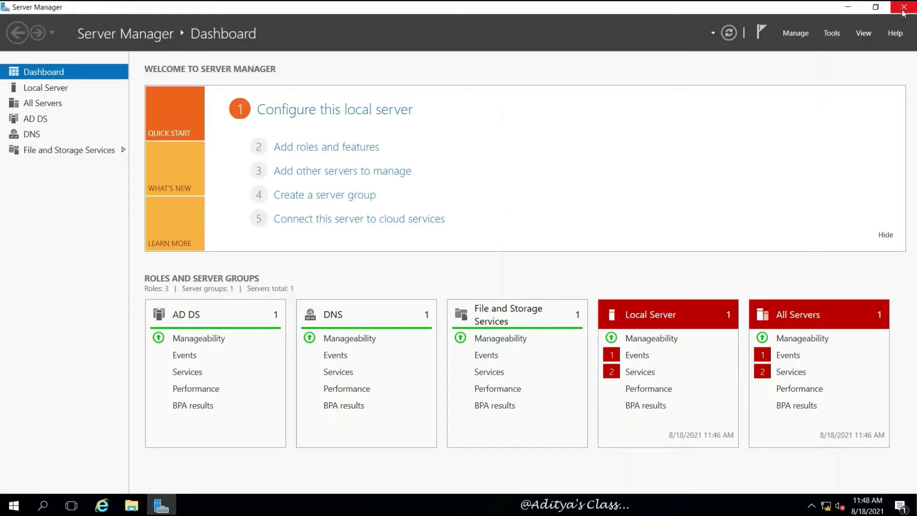
Step: Close Server Manager, run gpupdate from Win+R, and refresh the desktop twice
{"action": "left_click", "coordinate": [897, 11]}
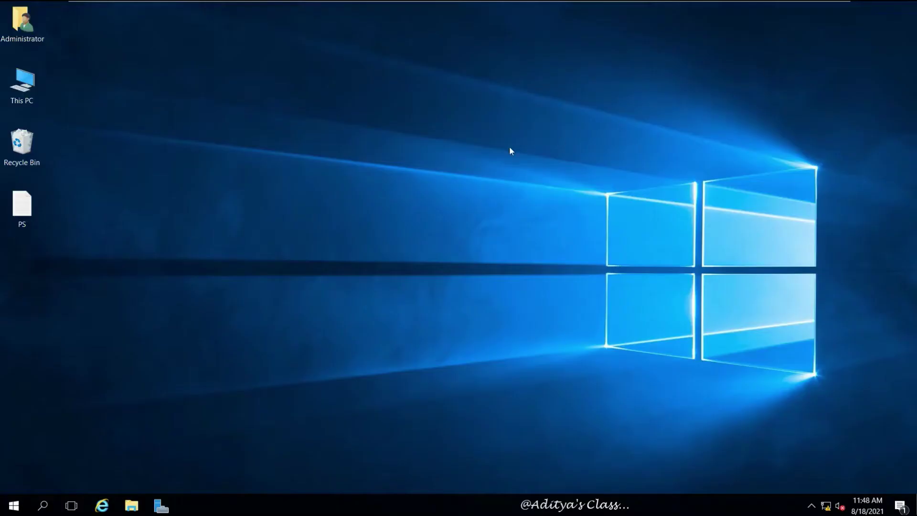
{"action": "key", "text": "super+r"}
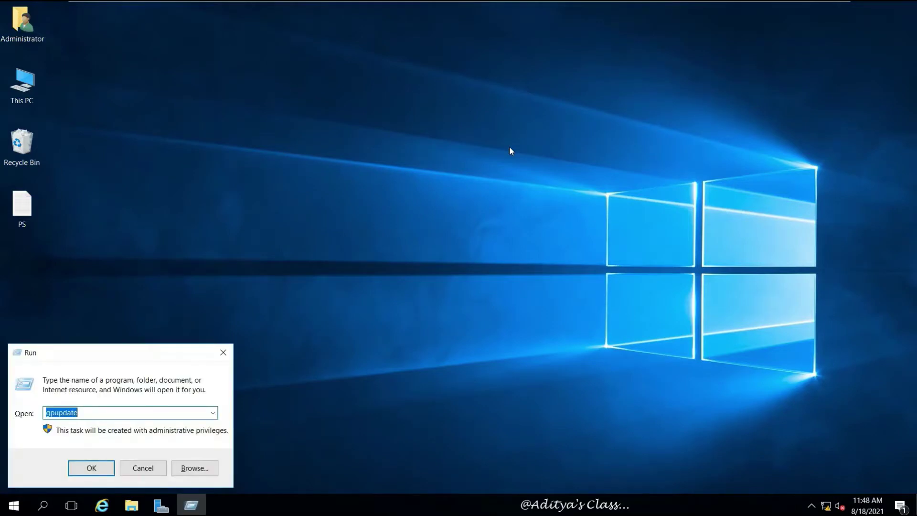
{"action": "left_click_drag", "start_coordinate": [145, 352], "coordinate": [477, 100]}
{"action": "left_click", "coordinate": [423, 216]}
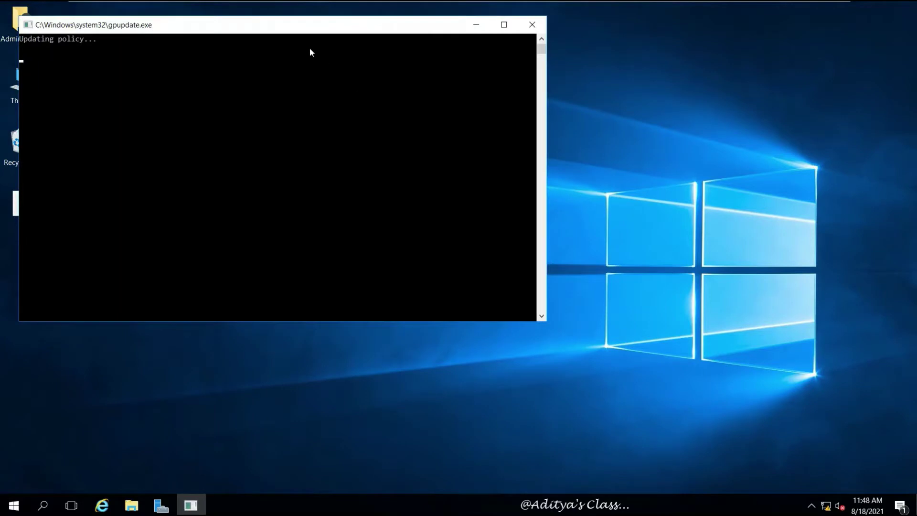
{"action": "left_click_drag", "start_coordinate": [277, 30], "coordinate": [370, 41]}
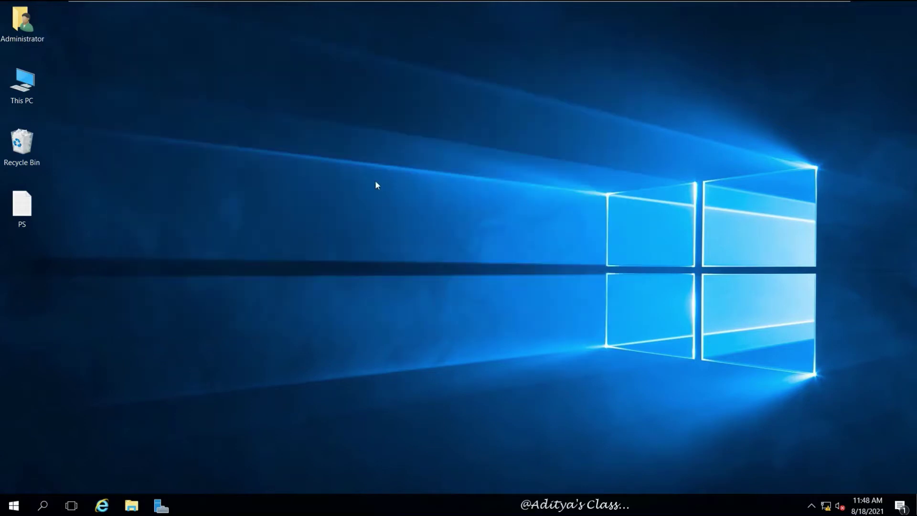
{"action": "right_click", "coordinate": [368, 176]}
{"action": "left_click", "coordinate": [397, 214]}
{"action": "right_click", "coordinate": [387, 182]}
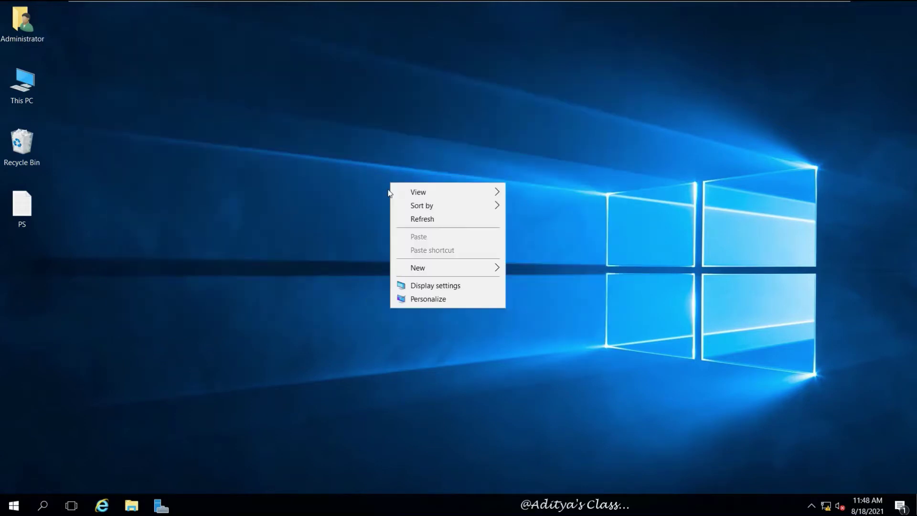
{"action": "left_click", "coordinate": [398, 215]}
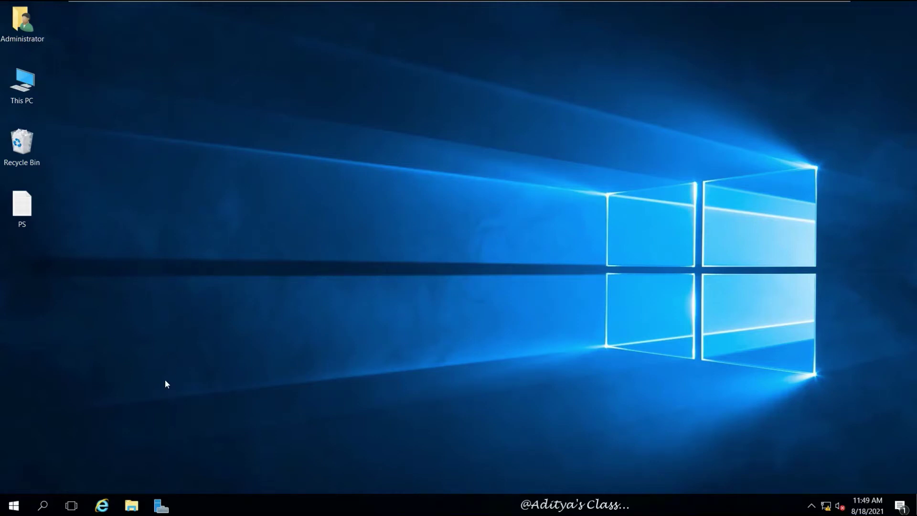
Step: Run gpupdate /force, refresh the desktop, and open the Start menu
{"action": "key", "text": "super+r"}
{"action": "left_click_drag", "start_coordinate": [116, 352], "coordinate": [381, 171]}
{"action": "left_click", "coordinate": [376, 231]}
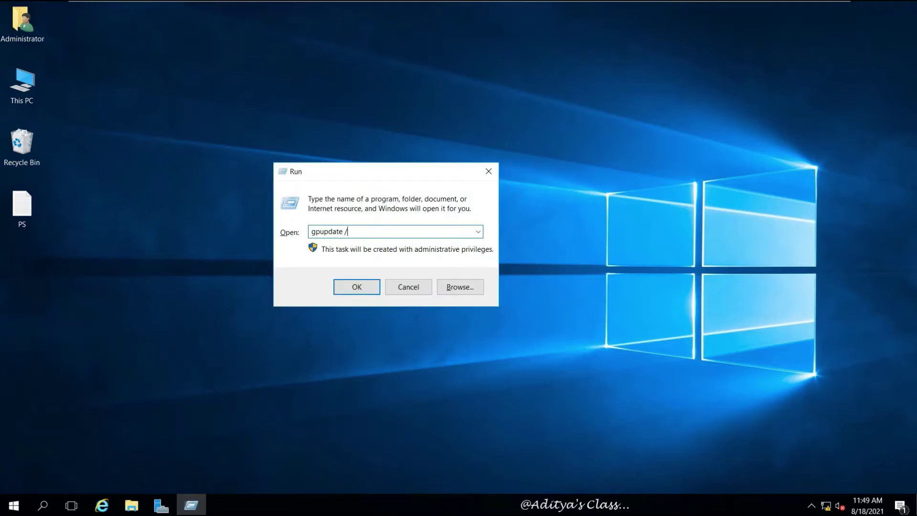
{"action": "type", "text": "/force"}
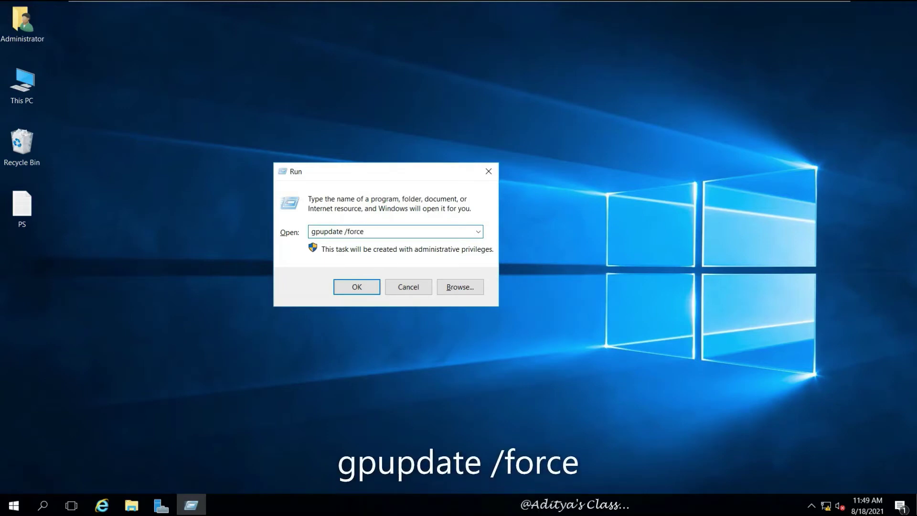
{"action": "key", "text": "Return"}
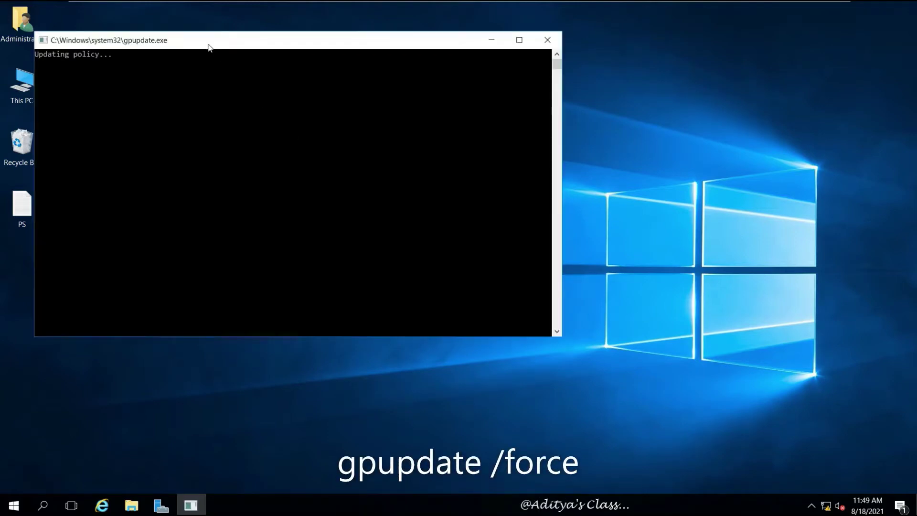
{"action": "left_click_drag", "start_coordinate": [175, 41], "coordinate": [266, 55]}
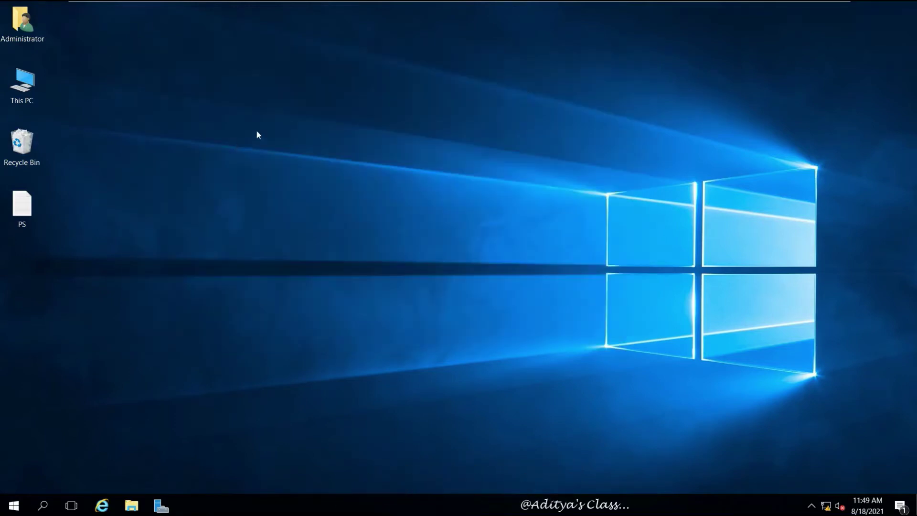
{"action": "right_click", "coordinate": [257, 131]}
{"action": "left_click", "coordinate": [291, 168]}
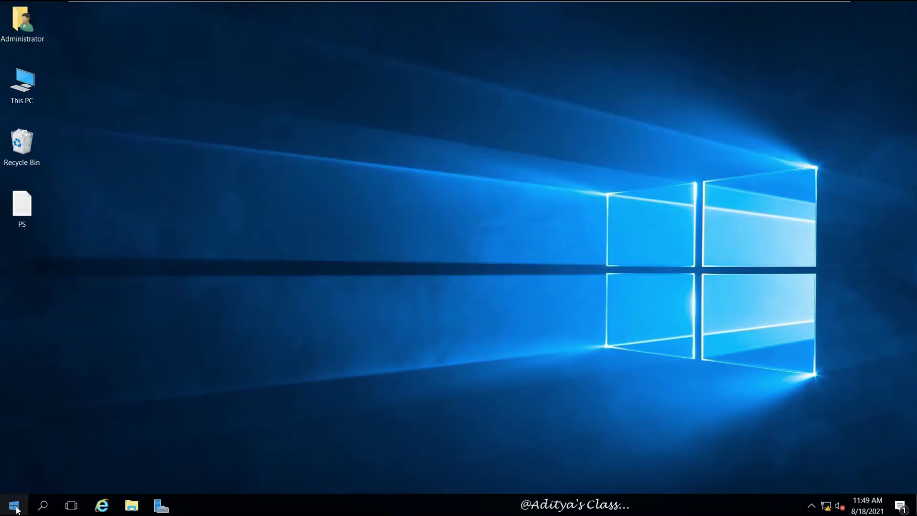
{"action": "left_click", "coordinate": [16, 510]}
Step: Sign out of the server session and sign back in with the account password
{"action": "left_click", "coordinate": [16, 425]}
{"action": "left_click", "coordinate": [24, 391]}
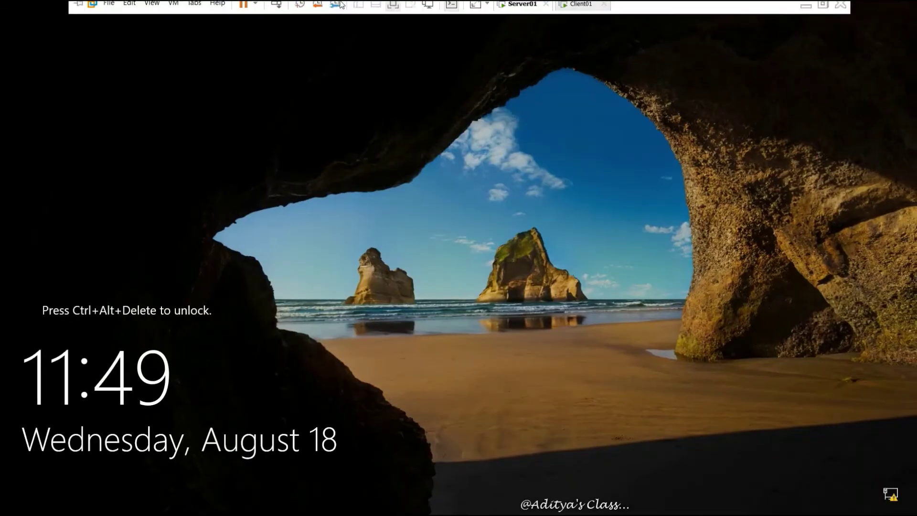
{"action": "left_click", "coordinate": [276, 8]}
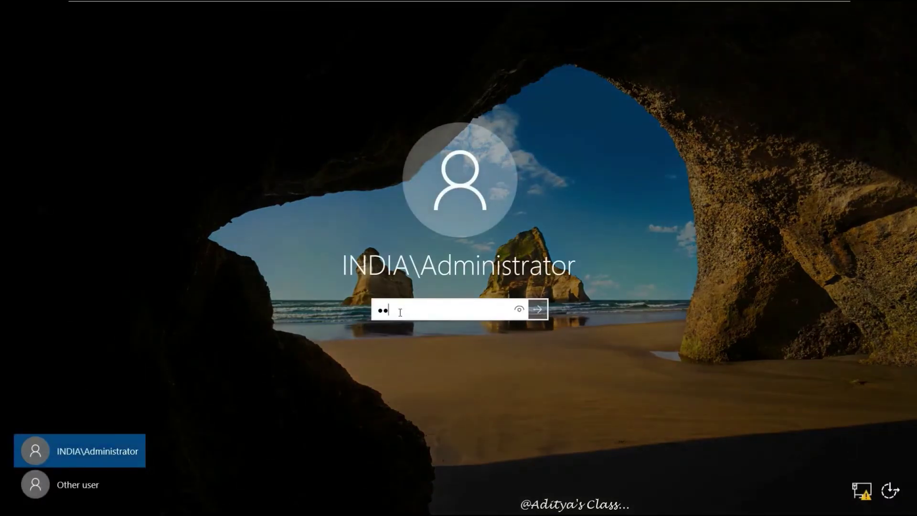
{"action": "key", "text": "Return"}
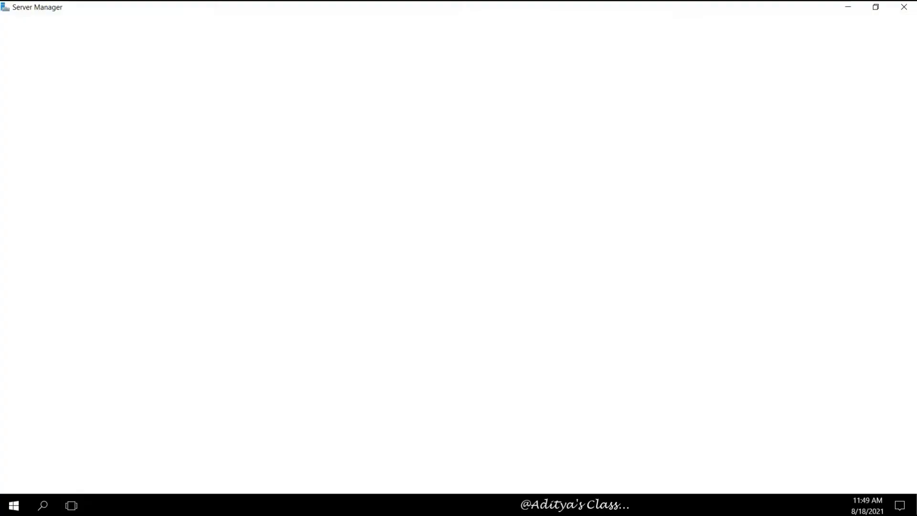
Step: Minimize Server Manager, dismiss the India.com welcome message, and refresh the desktop to confirm Recycle Bin is gone
{"action": "left_click", "coordinate": [852, 7]}
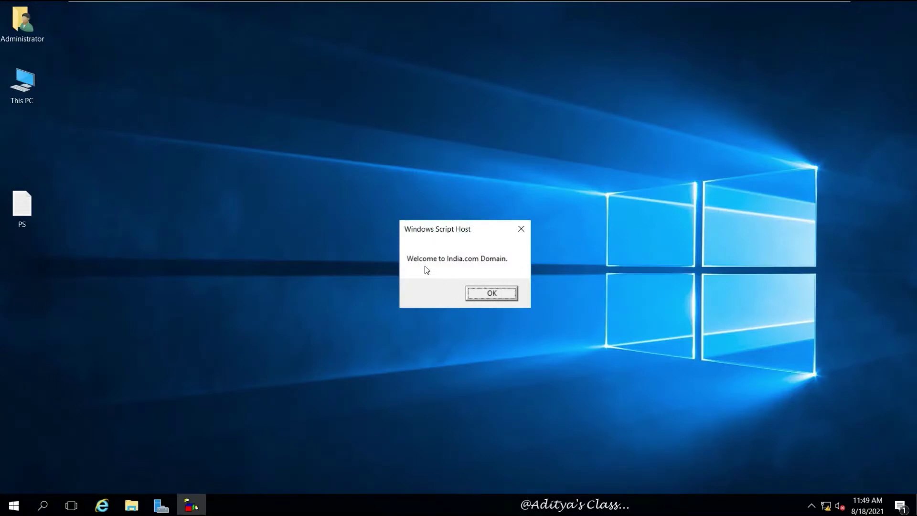
{"action": "left_click", "coordinate": [488, 293]}
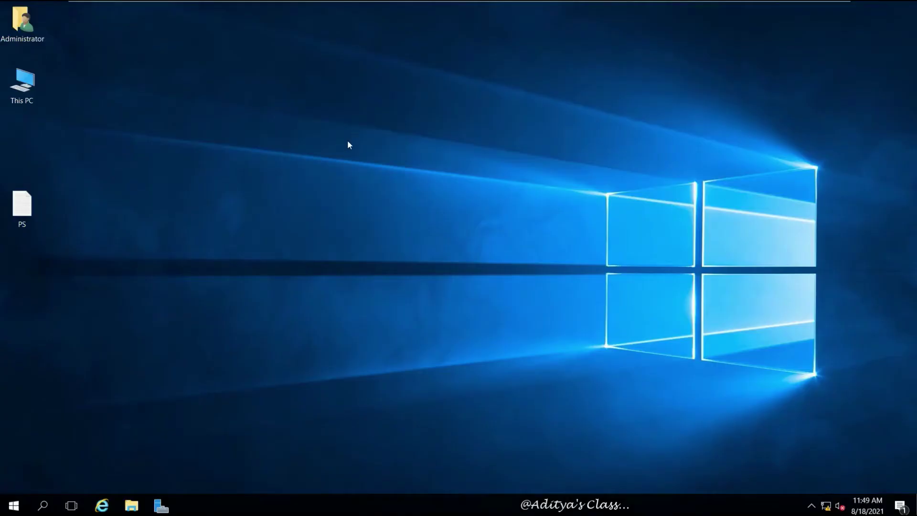
{"action": "right_click", "coordinate": [340, 136]}
{"action": "left_click", "coordinate": [538, 4]}
Step: Switch to the Client01 virtual machine and sign in with the domain user's password
{"action": "mouse_move", "coordinate": [539, 3]}
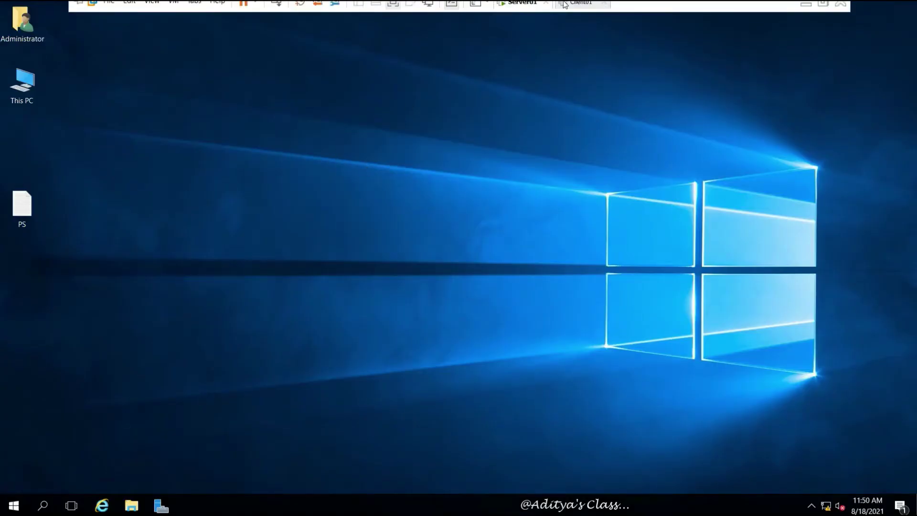
{"action": "left_click", "coordinate": [591, 10]}
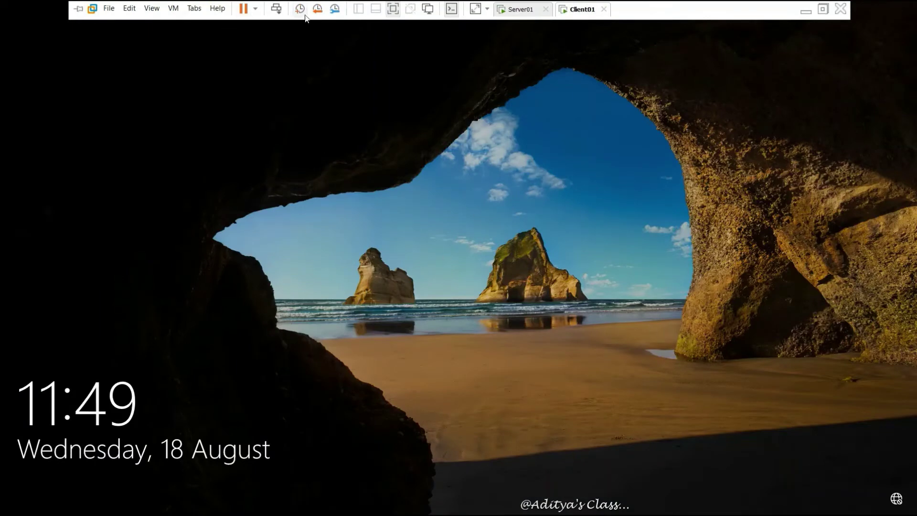
{"action": "left_click", "coordinate": [448, 301]}
{"action": "key", "text": "Return"}
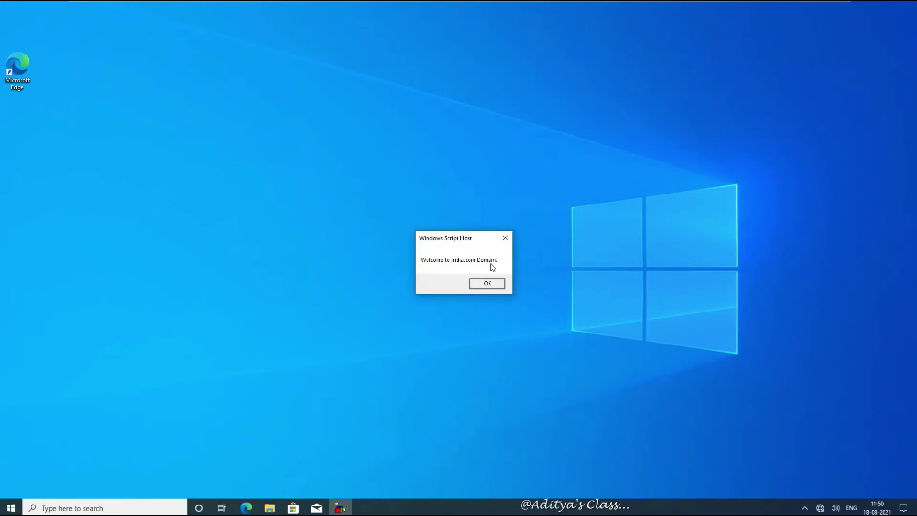
Step: Dismiss the welcome message and verify in Desktop icon settings that Recycle Bin is greyed out
{"action": "left_click", "coordinate": [487, 285]}
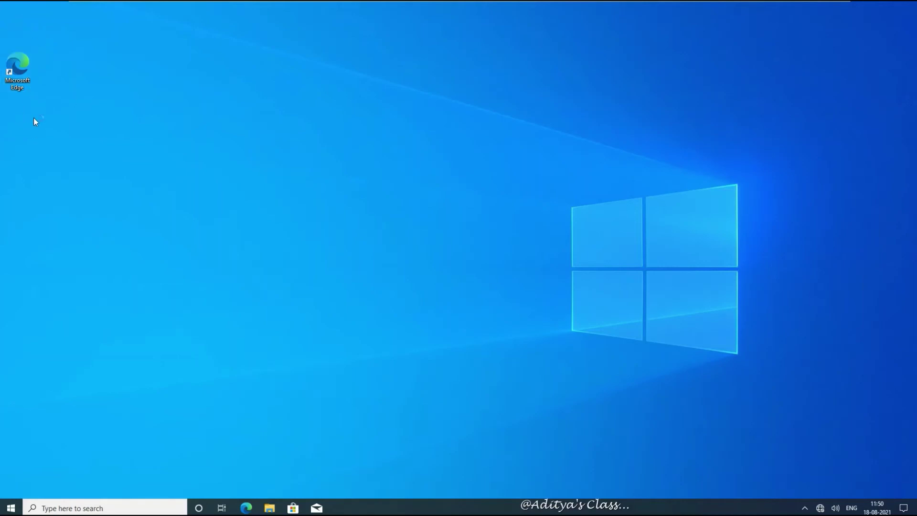
{"action": "right_click", "coordinate": [448, 80]}
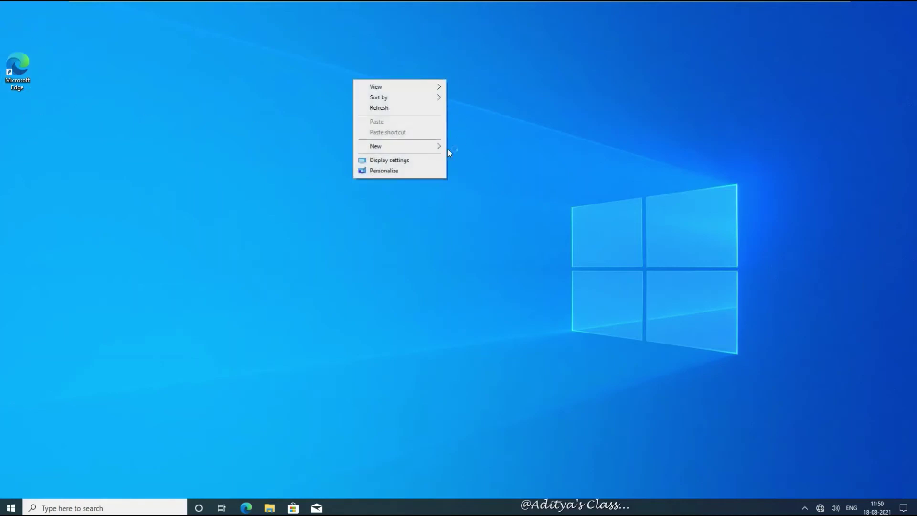
{"action": "left_click", "coordinate": [384, 171]}
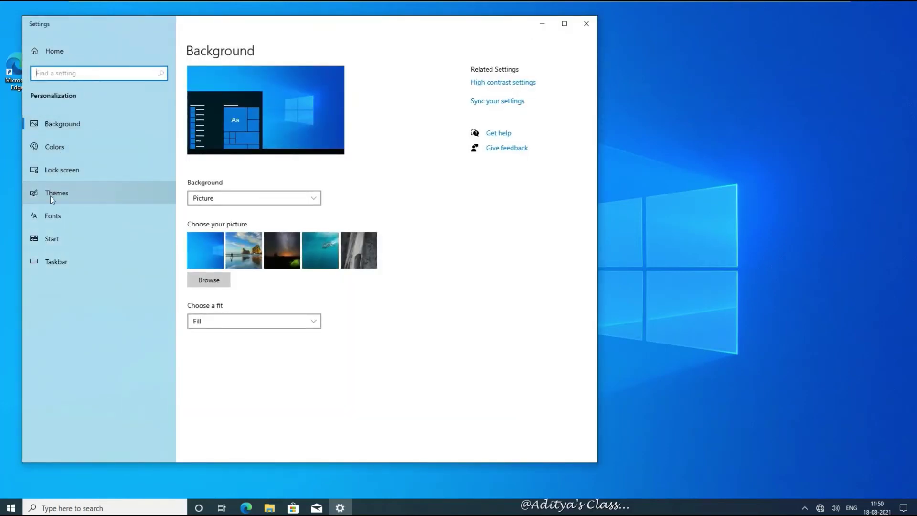
{"action": "left_click", "coordinate": [507, 84]}
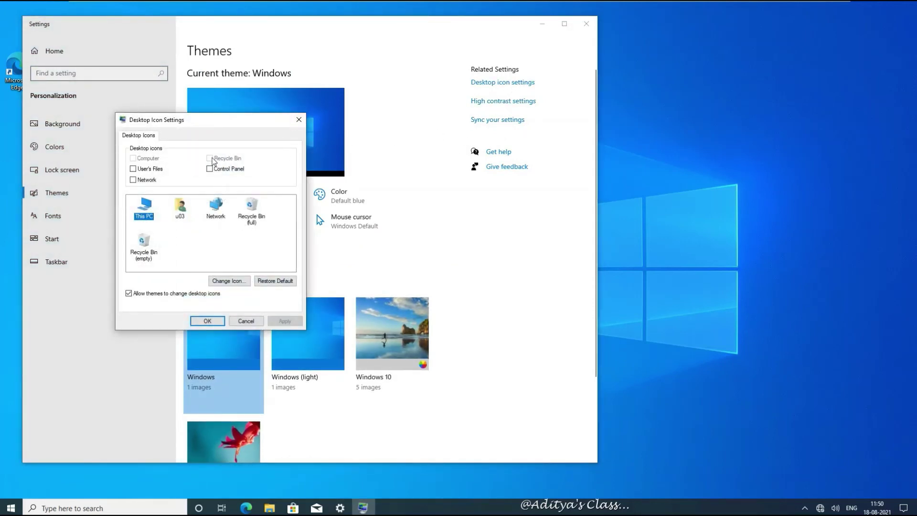
{"action": "left_click", "coordinate": [298, 121]}
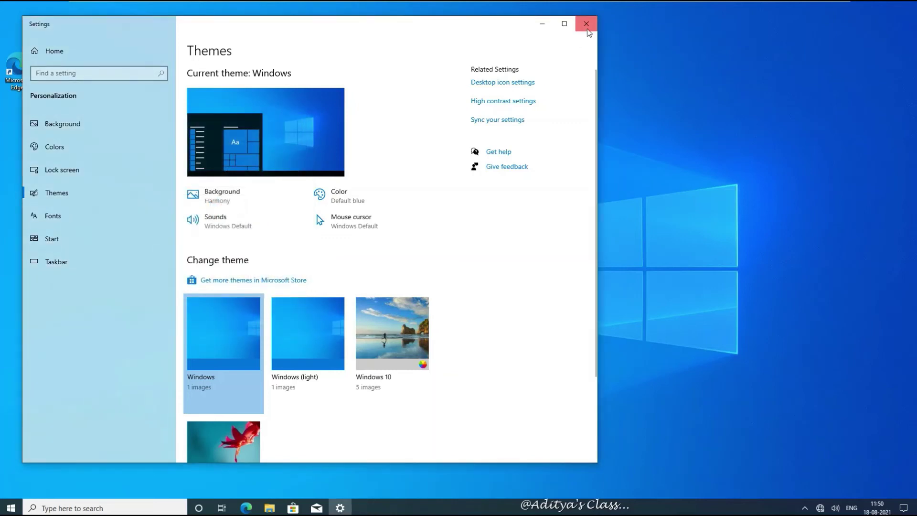
{"action": "left_click", "coordinate": [587, 24]}
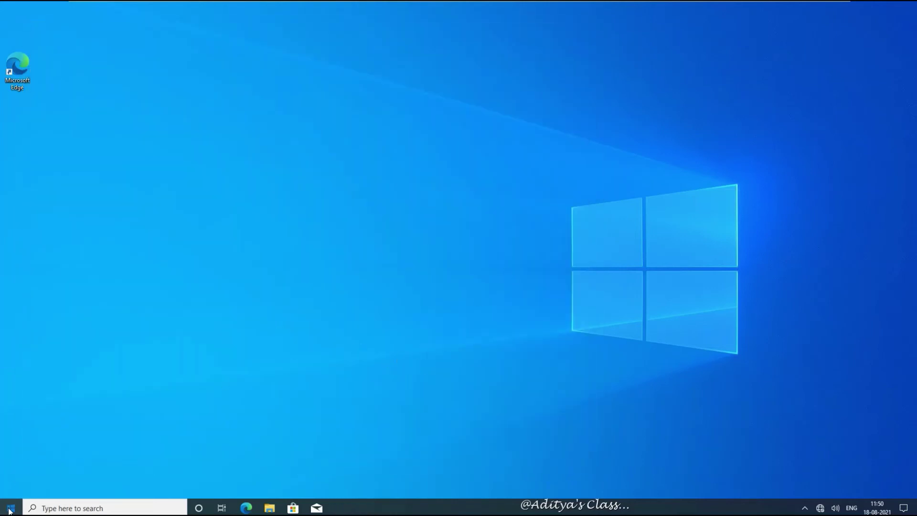